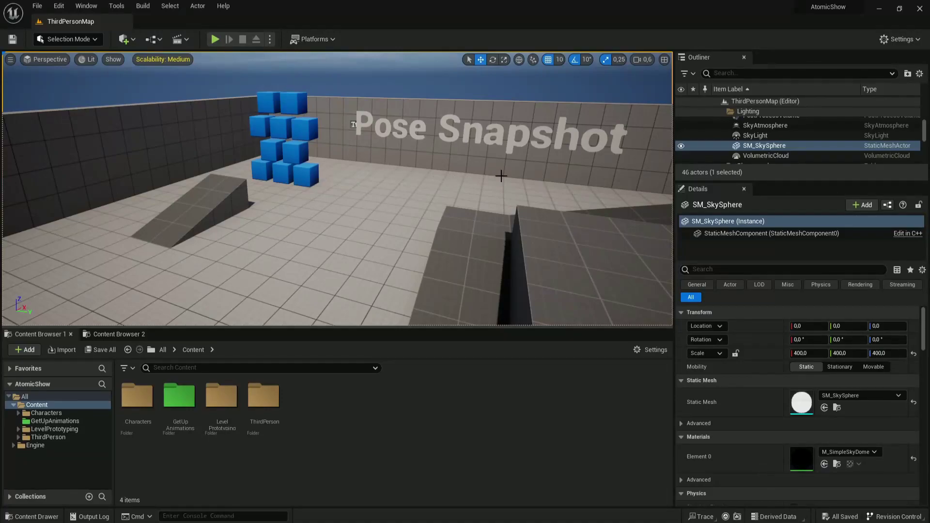
Play-test the level, making the character ragdoll and get back up.
click(215, 39)
key(w)
key(r)
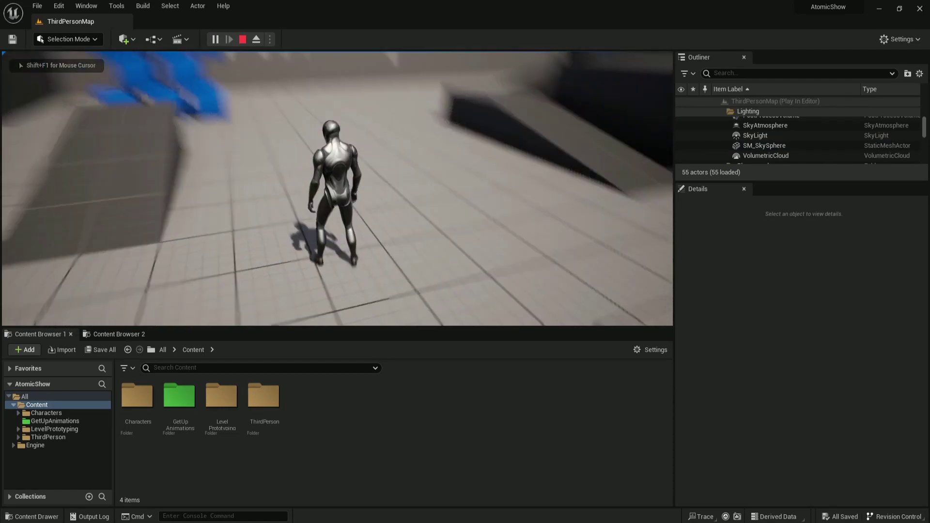
key(r)
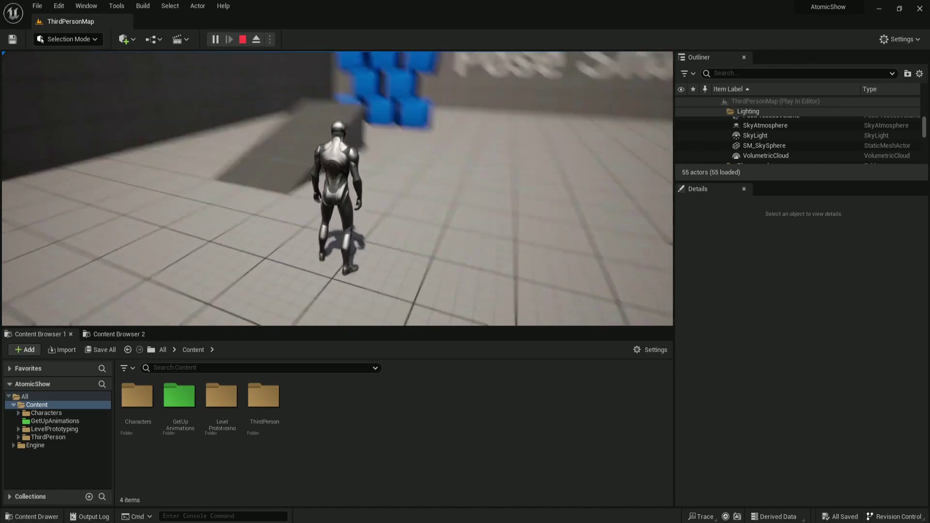
key(Escape)
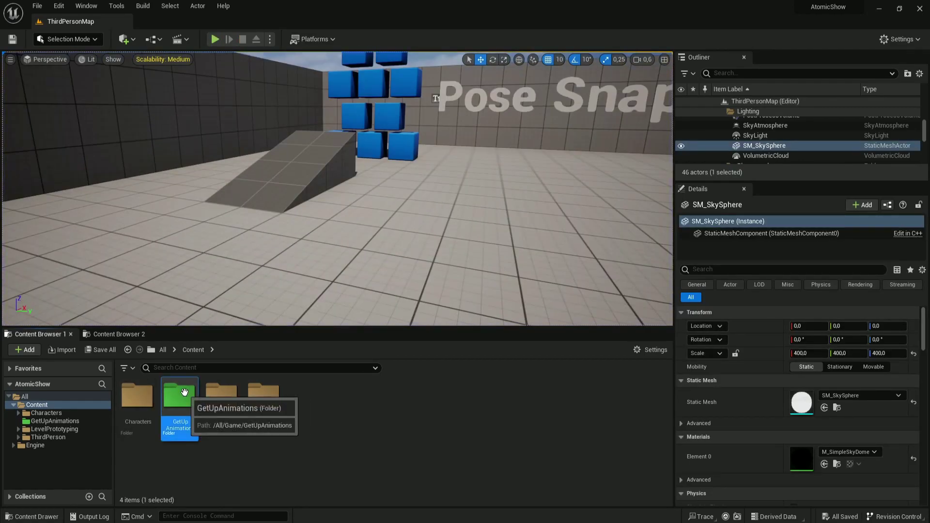
Preview the ALS_CLF_GetUp_Back and ALS_CLF_GetUp_Front animations from the GetUpAnimations folder.
double_click(188, 383)
click(137, 392)
double_click(136, 393)
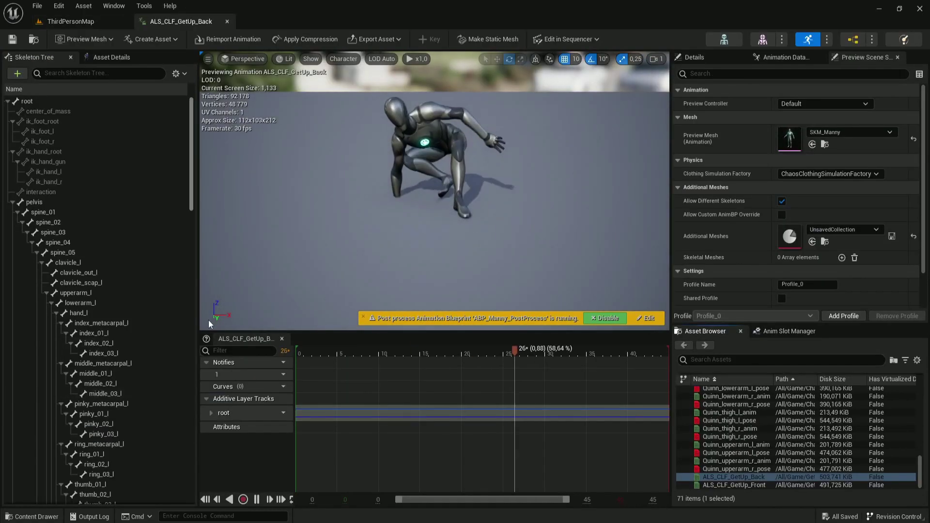
click(71, 21)
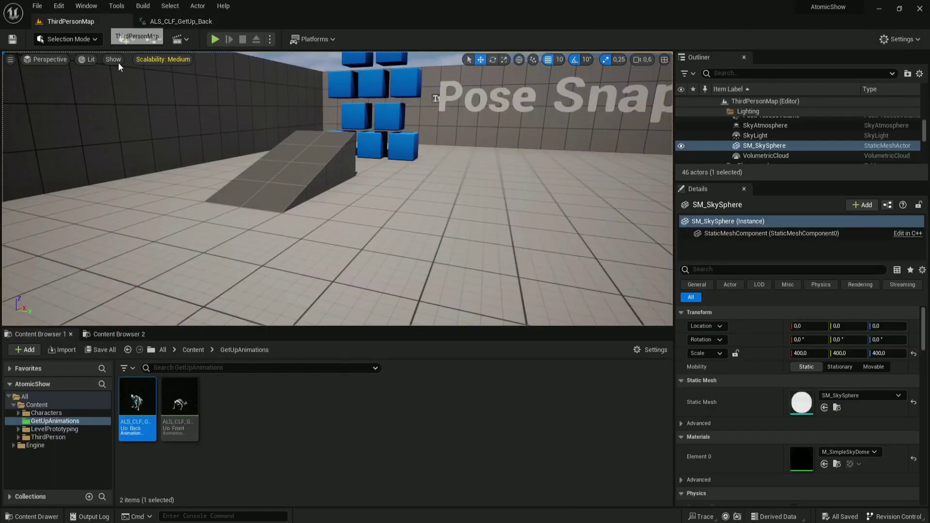
double_click(194, 393)
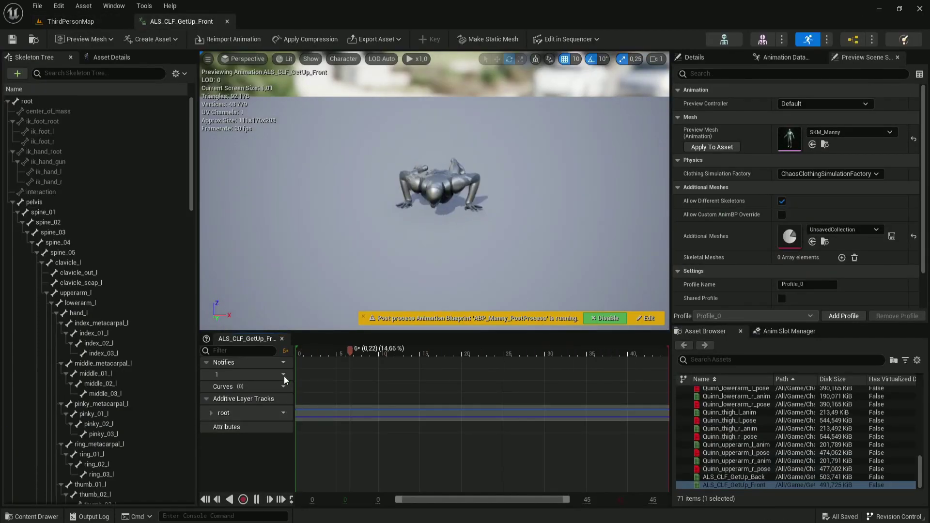
click(88, 24)
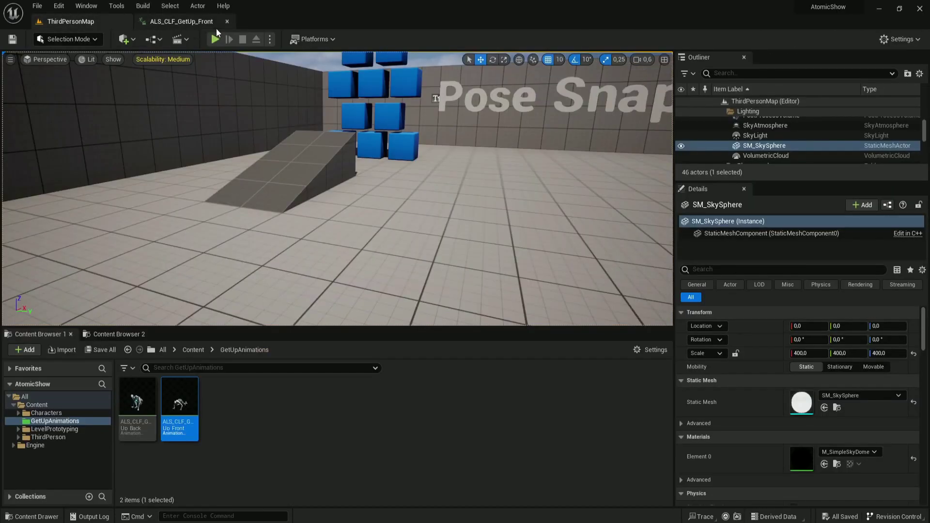
Browse to the Content > ThirdPerson > Blueprints folder.
click(193, 350)
double_click(264, 394)
click(132, 410)
double_click(132, 411)
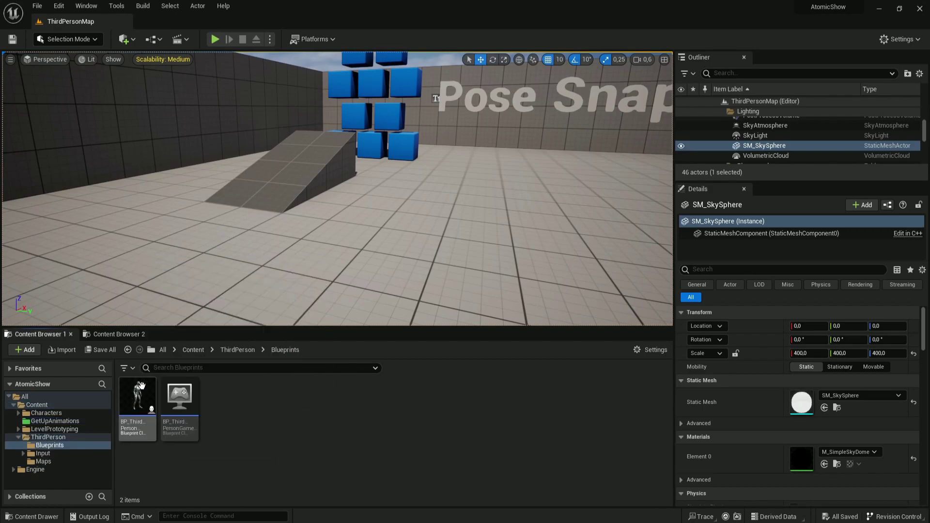
Open BP_ThirdPersonCharacter and delete the lower Set Movement Mode node.
double_click(139, 393)
scroll(365, 225, down, 3)
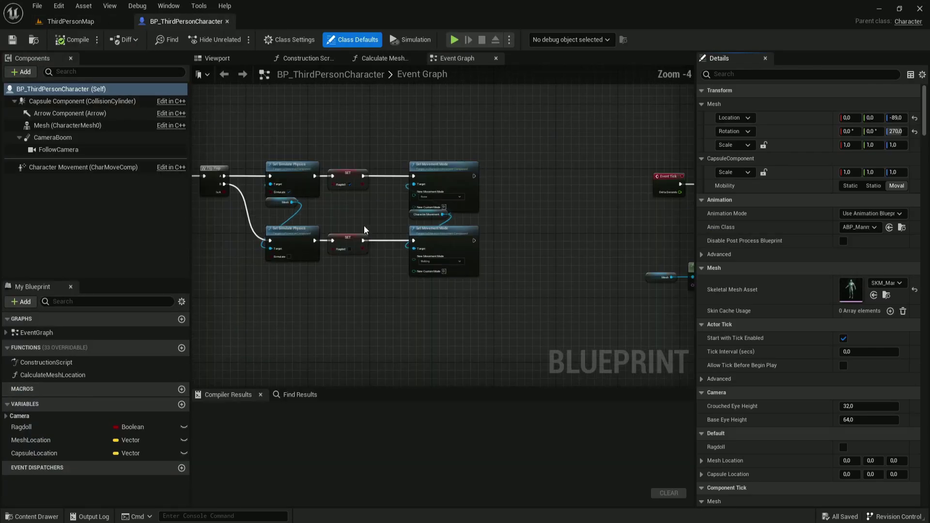
scroll(448, 268, down, 3)
scroll(342, 246, up, 4)
drag(294, 112, 606, 293)
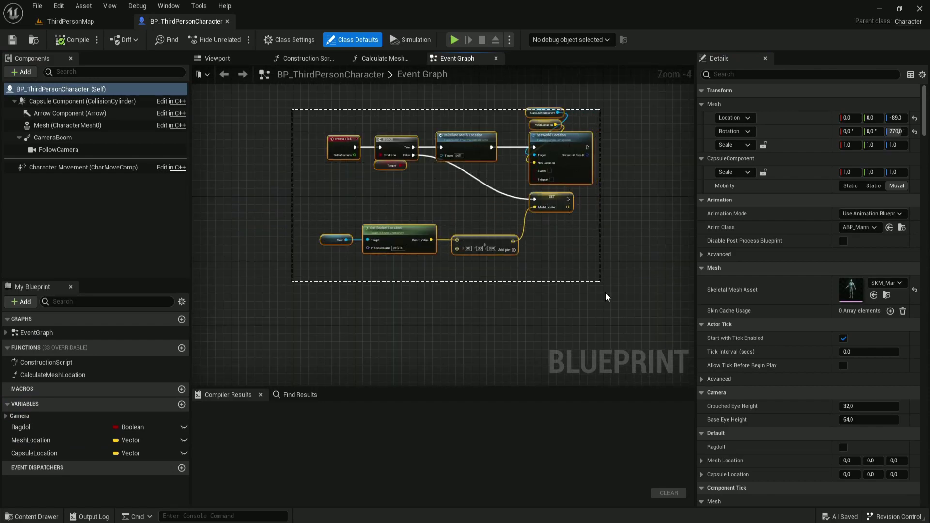
scroll(505, 312, down, 4)
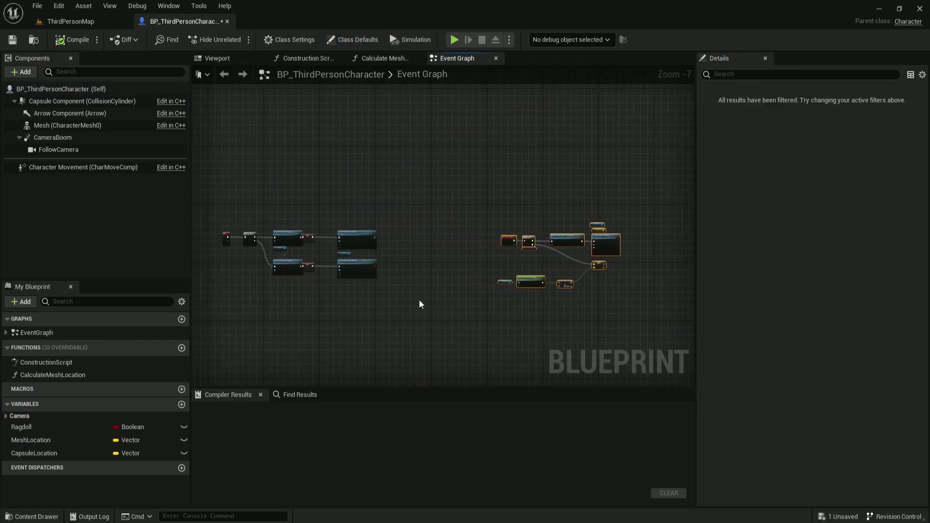
scroll(317, 263, up, 5)
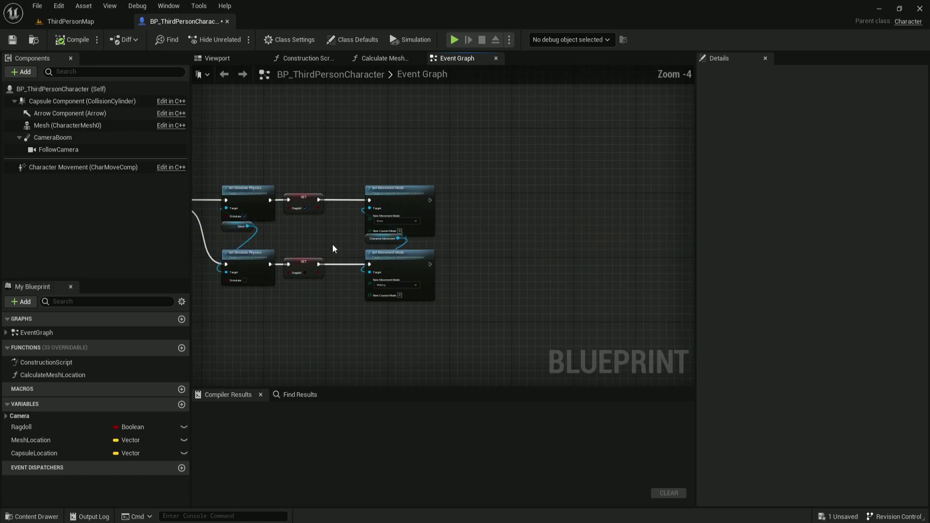
click(532, 242)
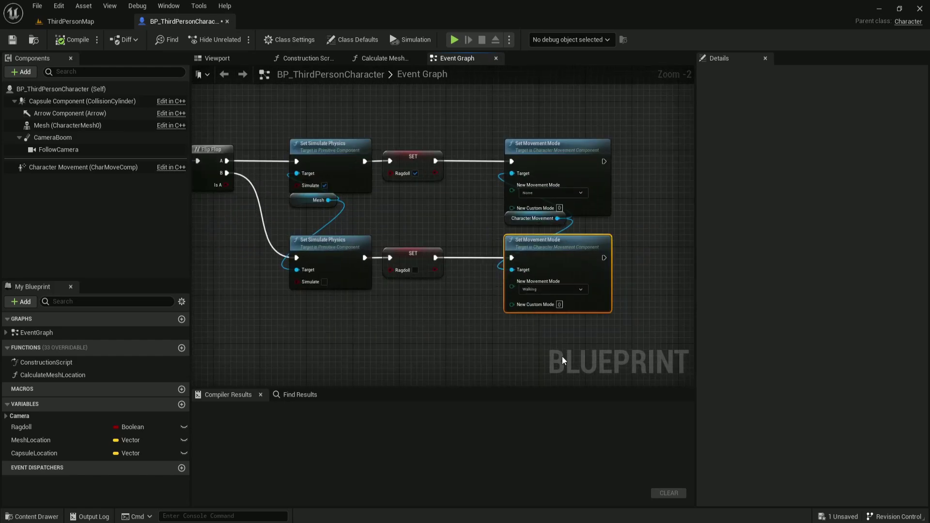
key(Delete)
Wire a copied Mesh reference into the lower Set Simulate Physics Target pin.
drag(428, 315, 331, 277)
scroll(312, 220, up, 1)
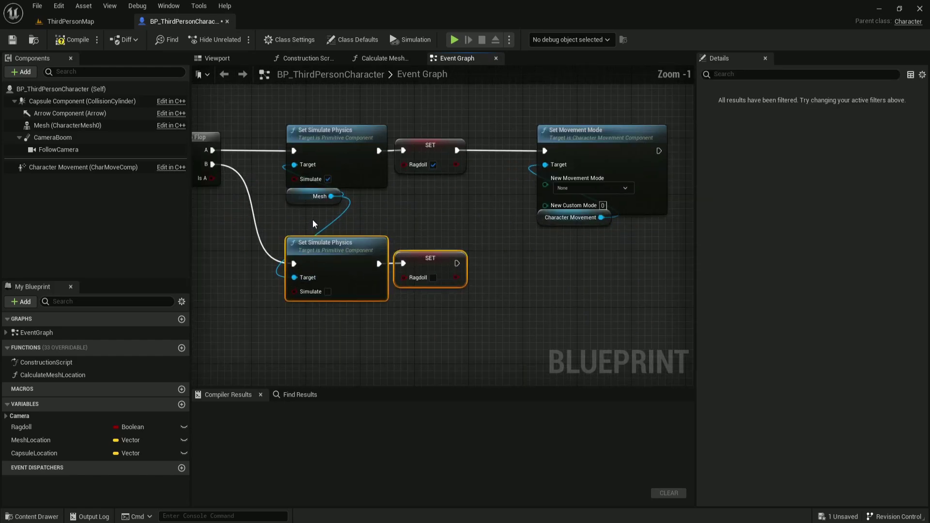
scroll(312, 220, up, 1)
click(388, 191)
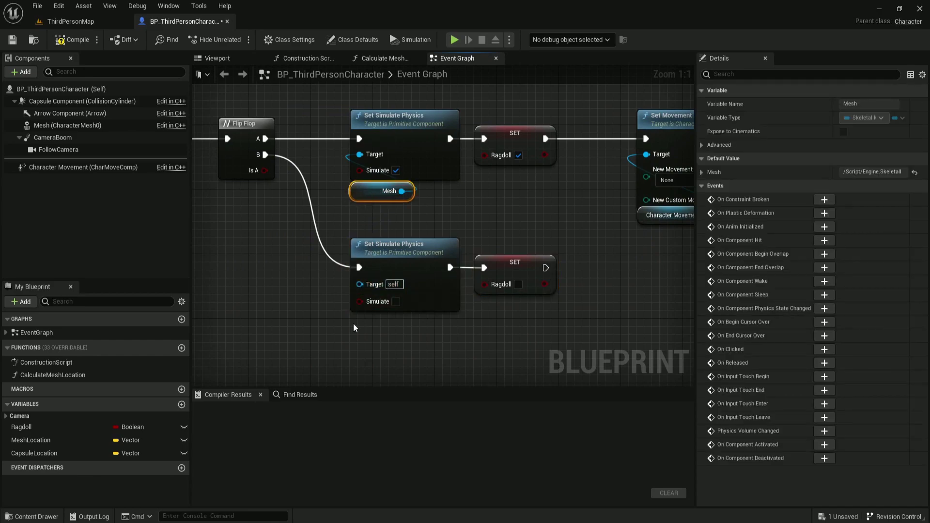
key(ctrl+c)
key(ctrl+v)
drag(411, 328, 359, 286)
Move the lower node row further down to free graph space.
scroll(339, 169, down, 2)
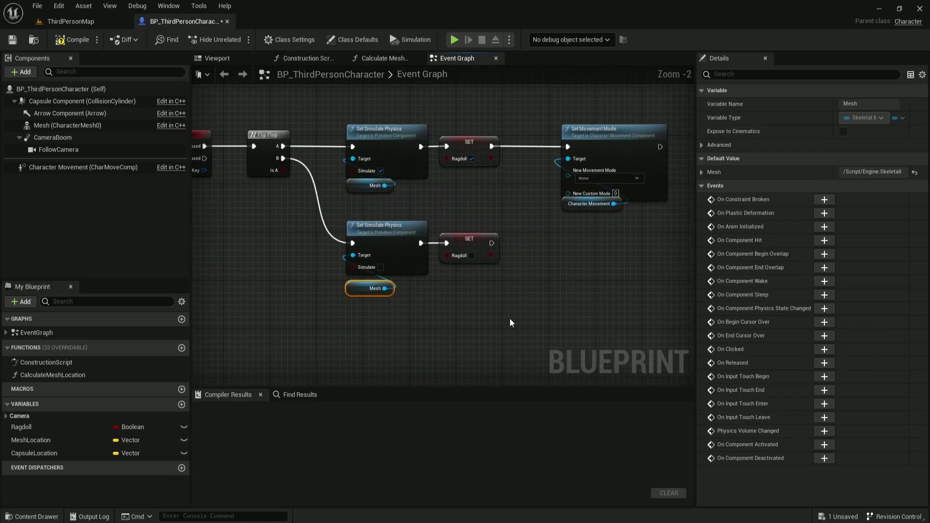
mouse_move(509, 318)
mouse_down()
mouse_move(397, 232)
mouse_move(394, 317)
mouse_up()
click(354, 276)
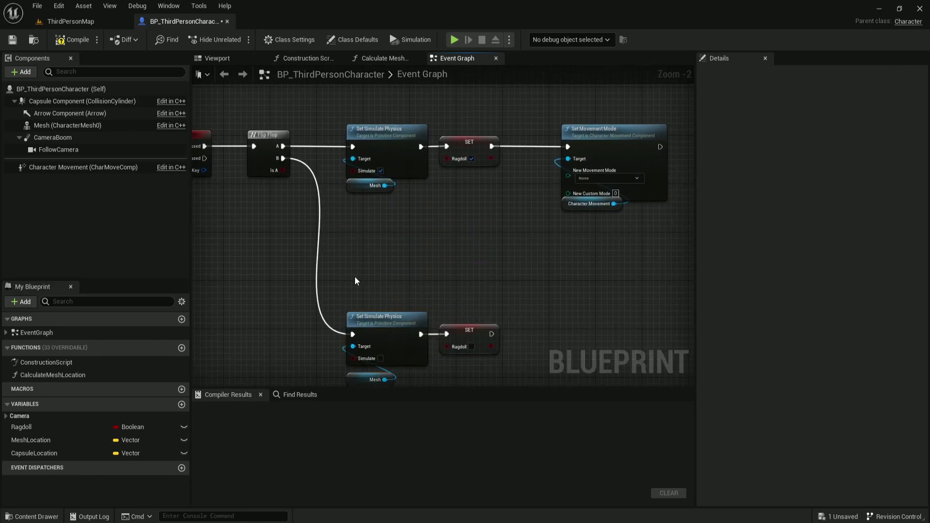
right_drag(354, 276, 326, 315)
Add a custom event named CachePose.
right_click(280, 334)
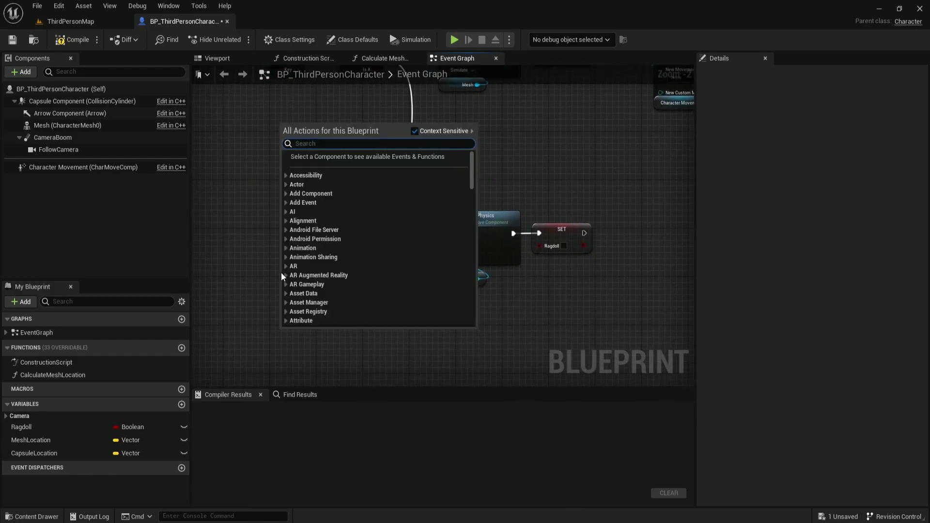
text(custom even)
key(Return)
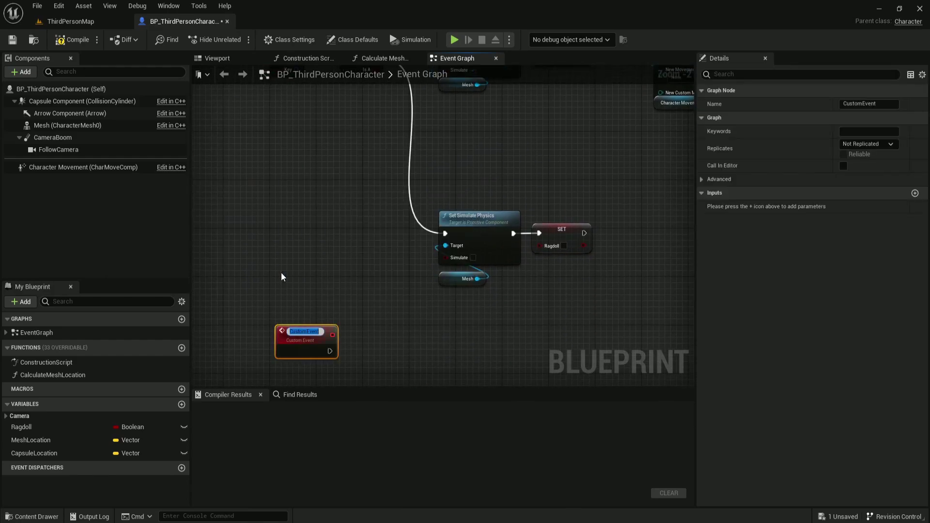
text(CachePose)
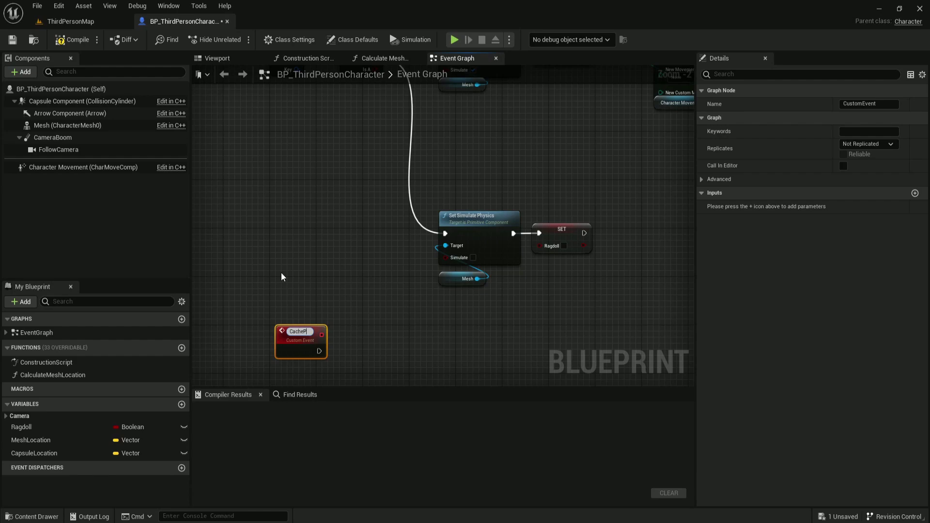
key(Return)
click(281, 273)
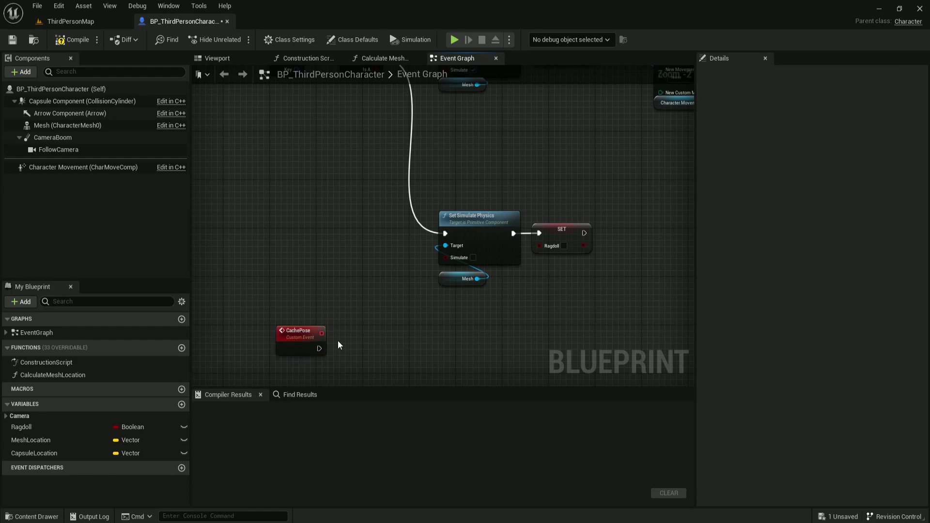
Call Cache Pose from Flip Flop's B output, feeding into Set Simulate Physics.
right_drag(339, 341, 348, 420)
drag(386, 136, 384, 257)
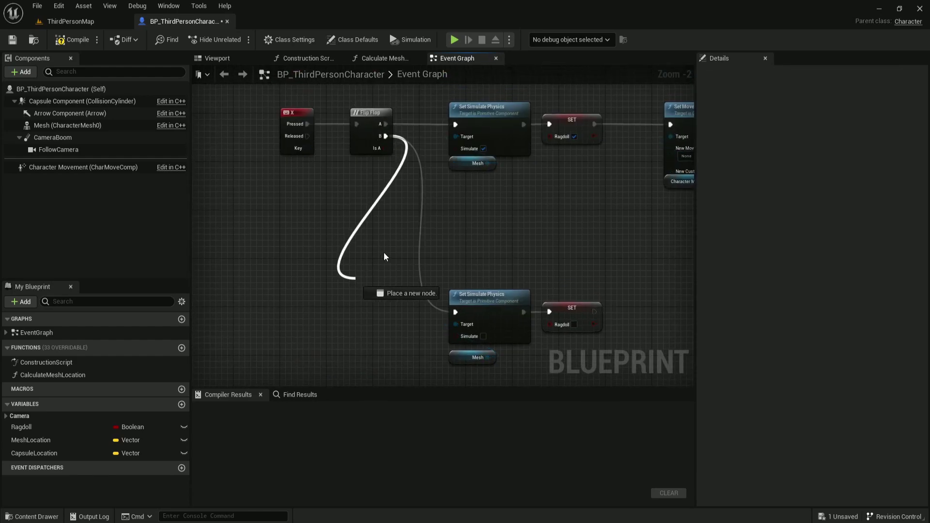
text(cache)
key(Return)
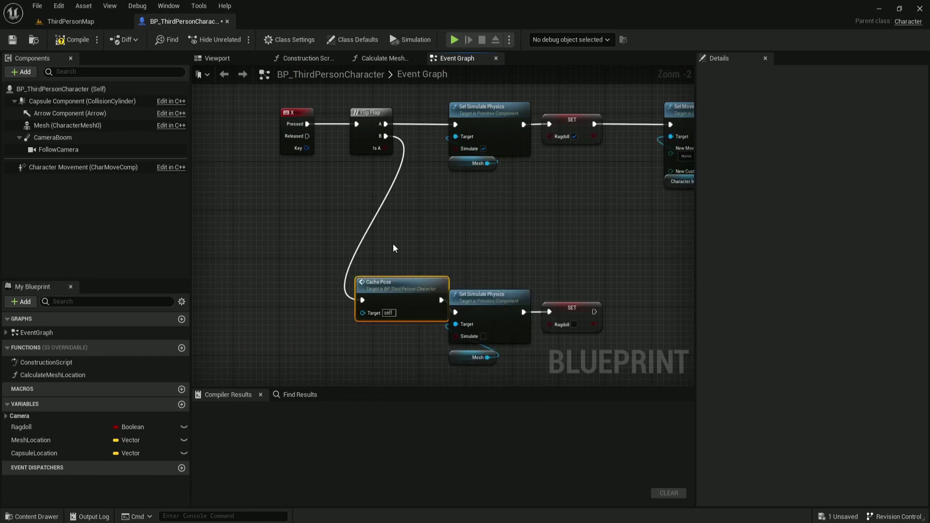
drag(407, 295, 386, 301)
click(400, 247)
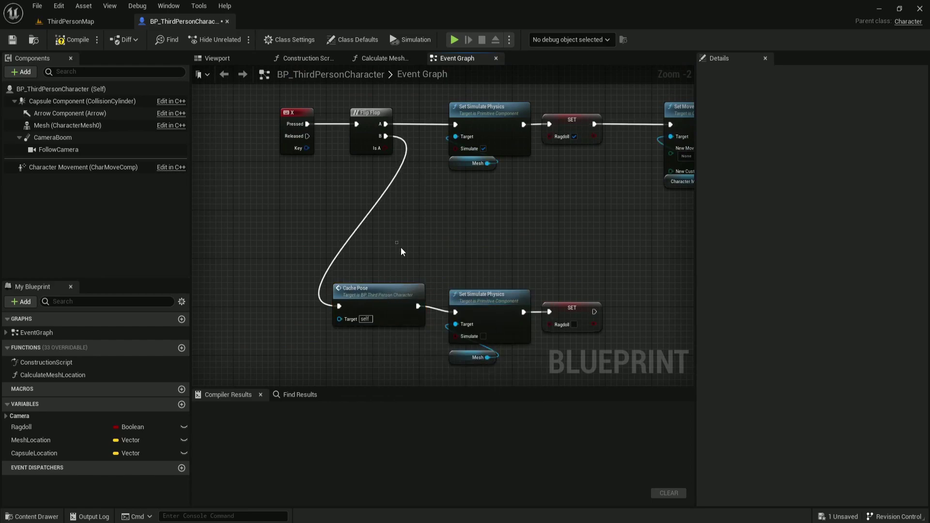
Move the CachePose event lower in the graph and add a new blueprint function.
drag(400, 247, 620, 319)
scroll(628, 315, down, 2)
scroll(292, 248, up, 3)
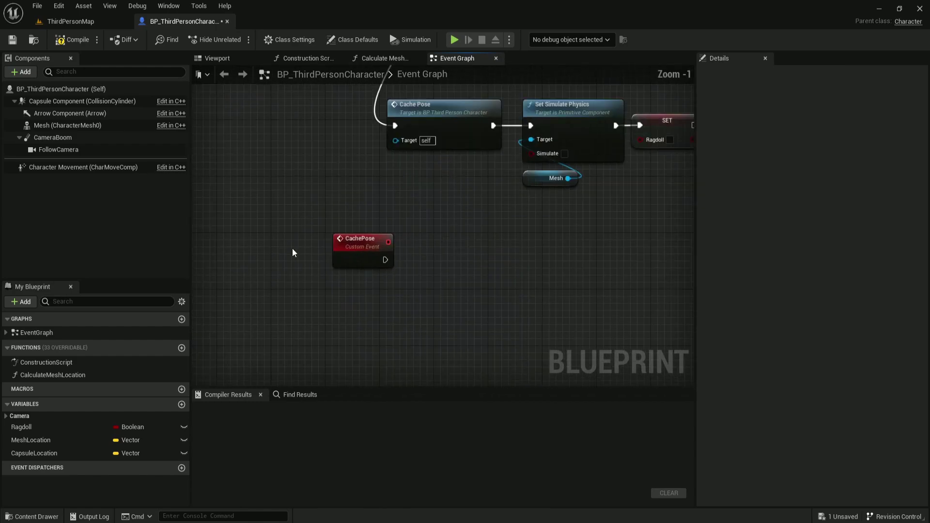
drag(347, 253, 346, 337)
right_drag(427, 310, 485, 209)
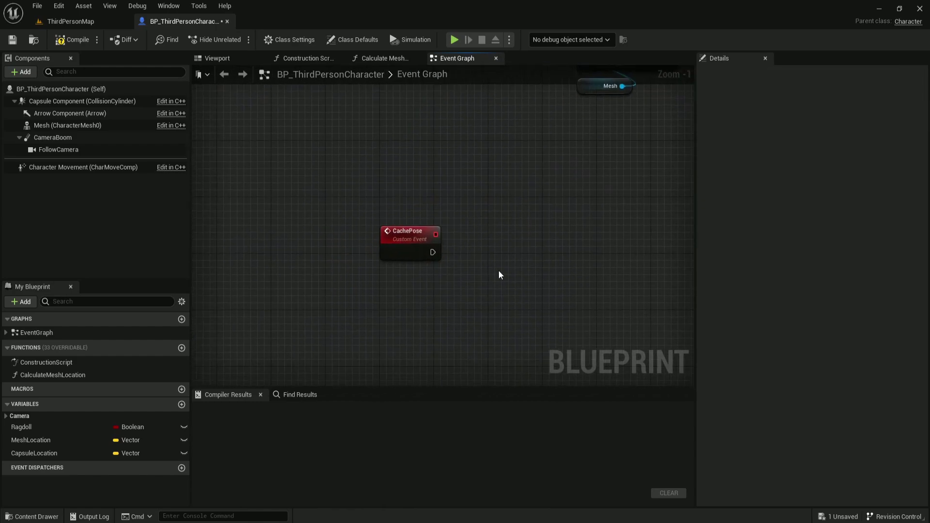
click(181, 348)
text(CalculateFacingDirecti)
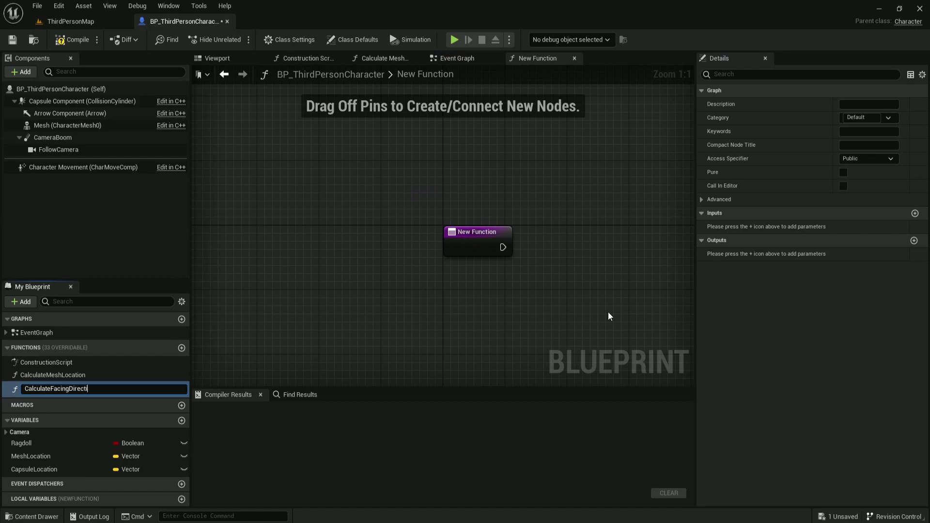
Name the function CalculateFacingDirection, compile, and give it a Return Node.
text(on)
key(Return)
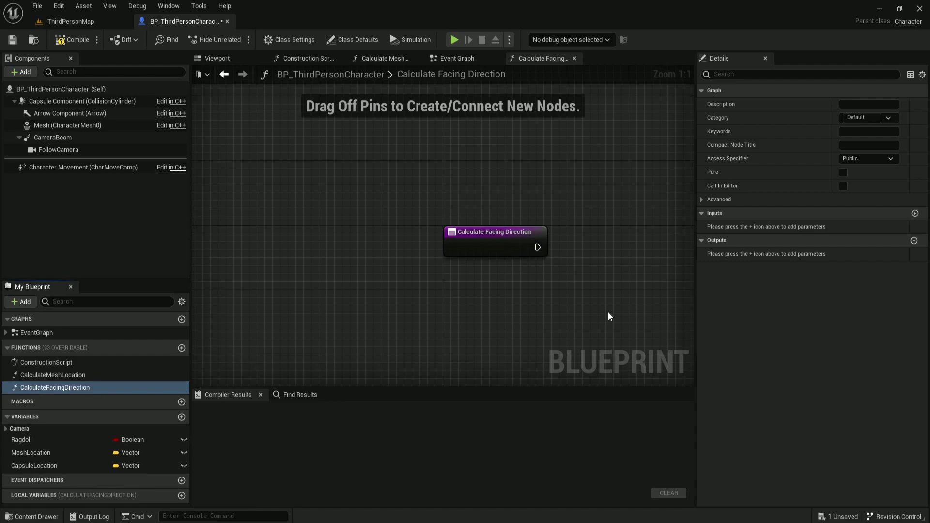
key(F7)
mouse_move(532, 250)
mouse_down()
mouse_move(436, 249)
mouse_move(531, 223)
mouse_move(602, 231)
mouse_up()
text(ret)
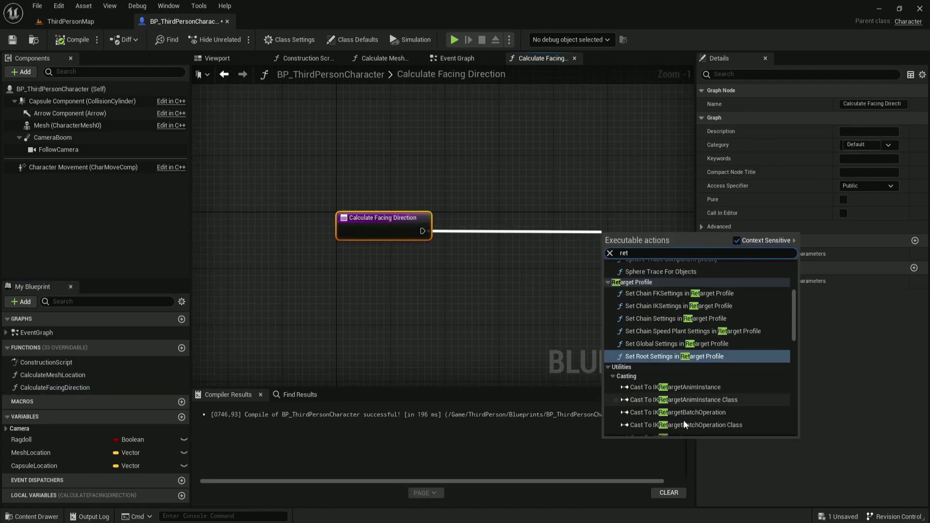
scroll(698, 363, down, 2)
click(664, 414)
right_drag(609, 285, 463, 305)
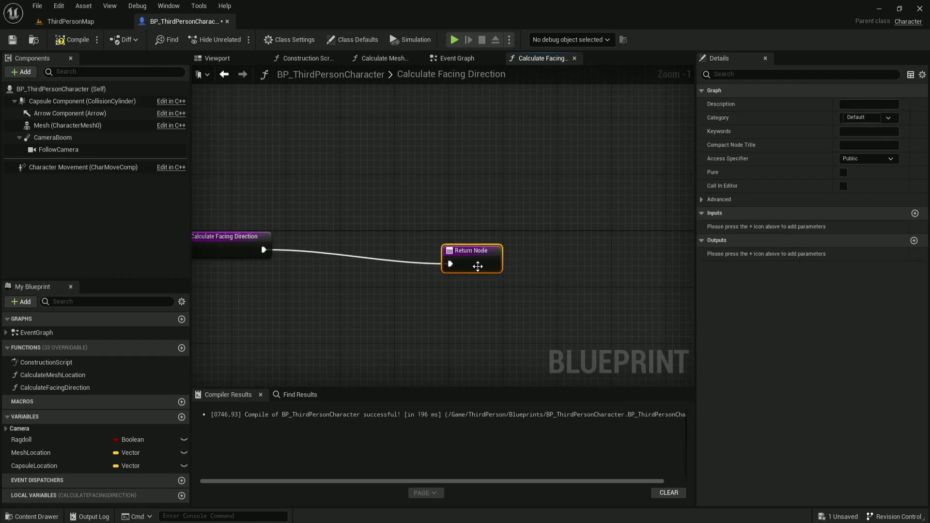
drag(478, 266, 662, 254)
right_drag(349, 322, 416, 290)
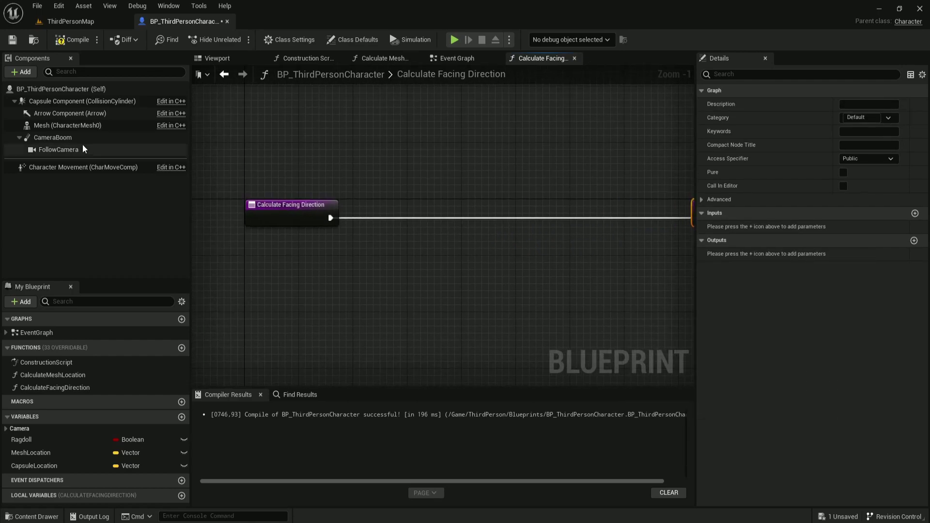
Feed a Mesh reference into Get Socket Rotation with socket name pelvis.
mouse_move(68, 125)
mouse_down()
mouse_move(249, 239)
mouse_move(248, 276)
mouse_move(330, 282)
mouse_up()
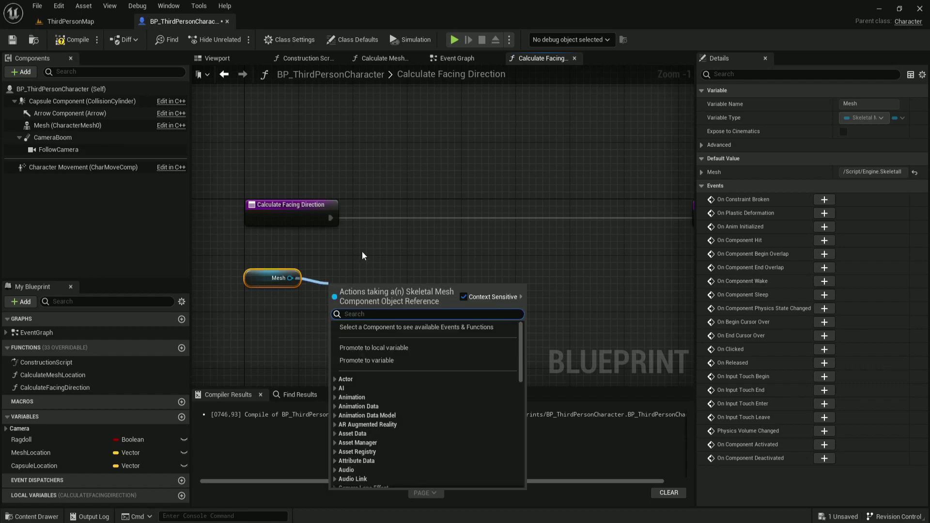
text(get socket)
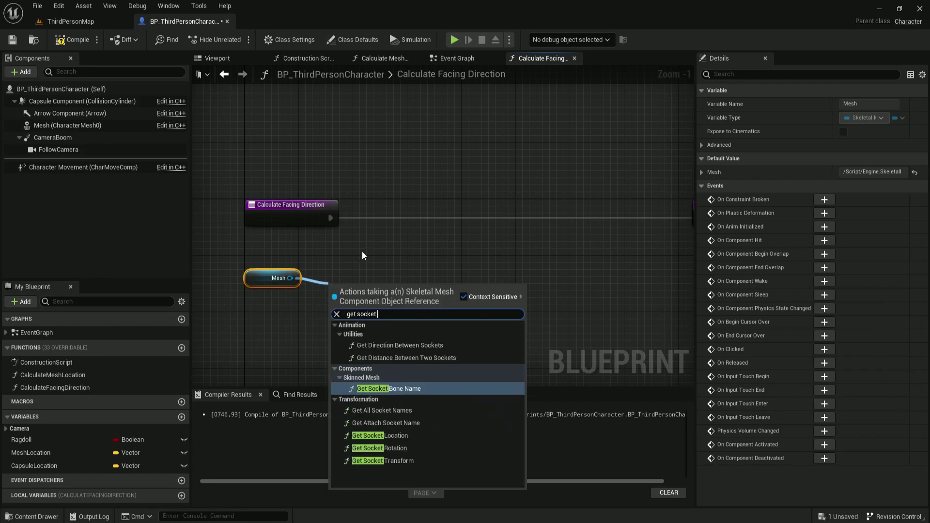
key(Return)
right_drag(362, 251, 375, 251)
click(286, 277)
text(q)
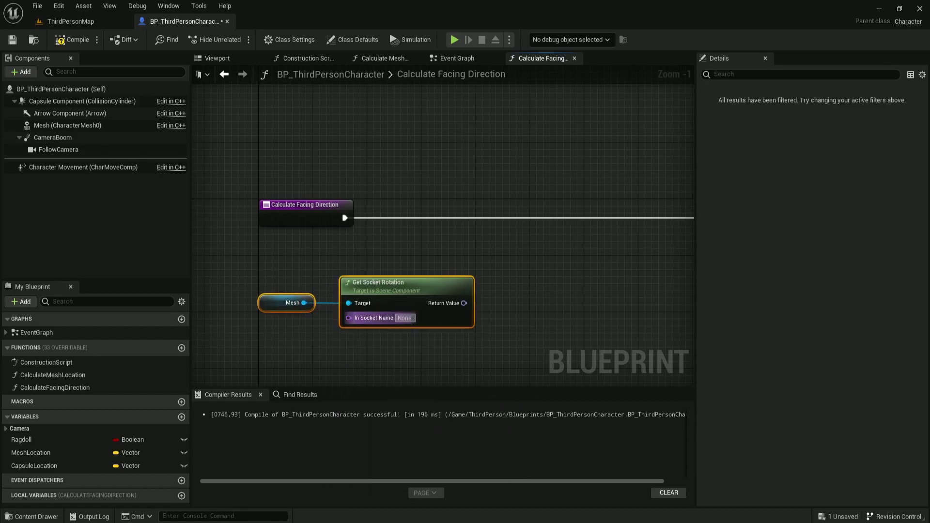
text(pelvis)
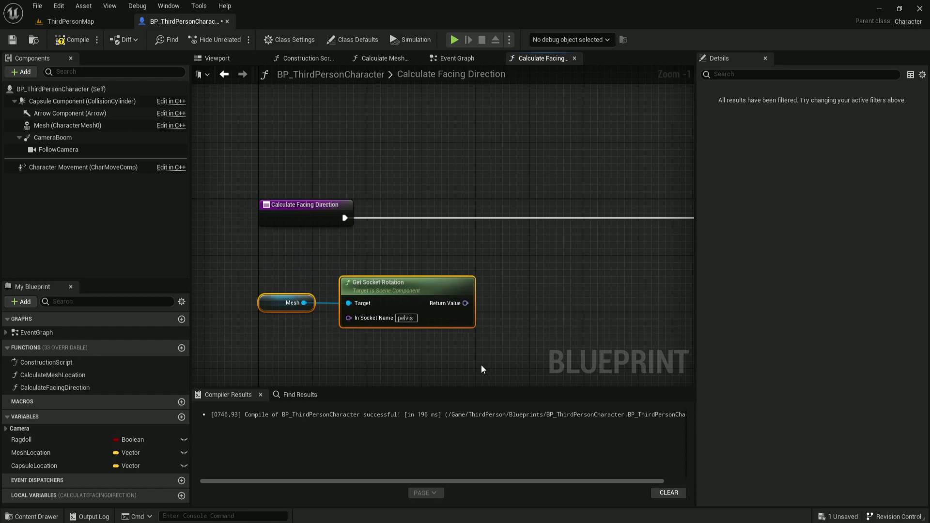
click(469, 347)
right_drag(470, 347, 291, 343)
Take the rotation's Right Vector and dot it with (0, 0, 1).
drag(290, 297, 320, 297)
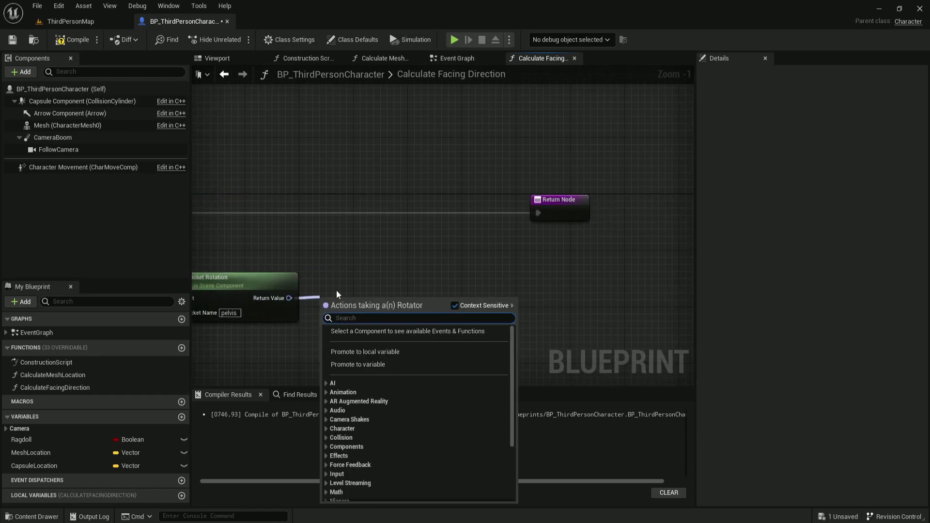
text(get right)
key(Return)
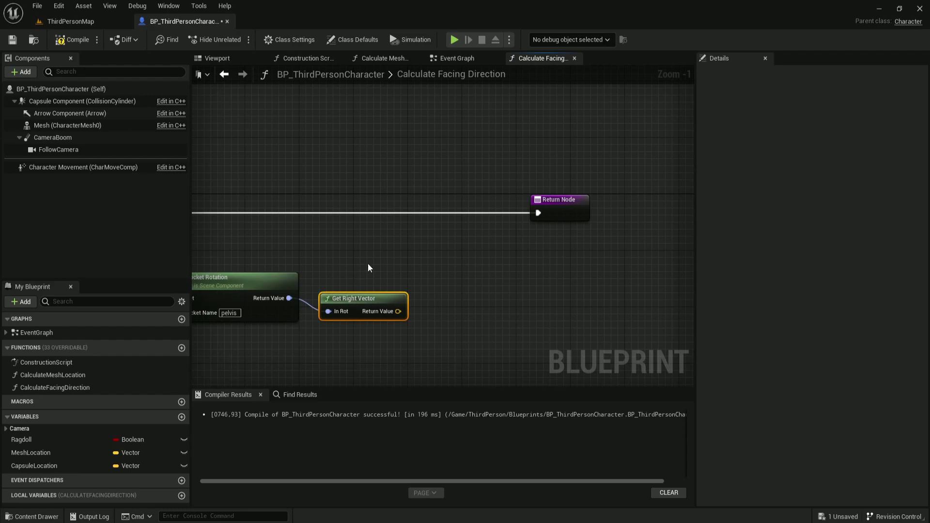
drag(398, 312, 428, 302)
text(dot)
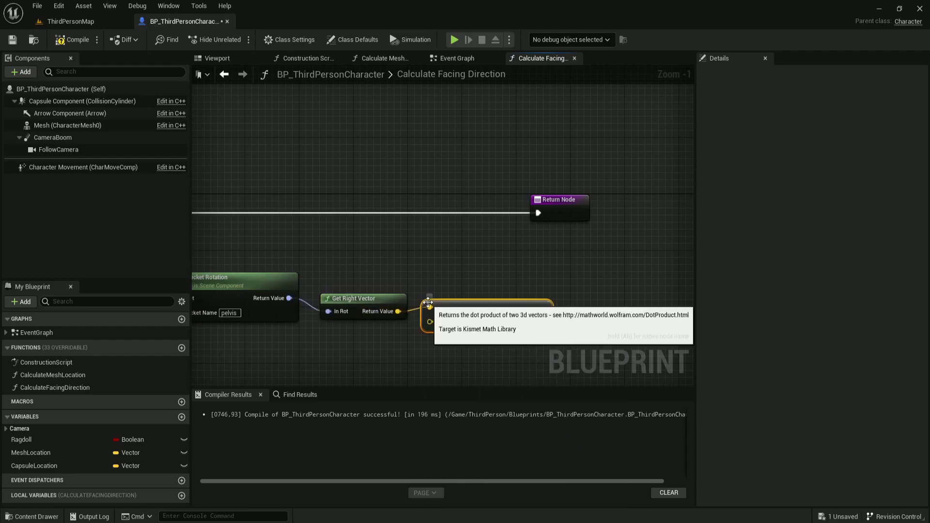
click(507, 318)
double_click(492, 321)
text(1)
right_drag(492, 326, 314, 316)
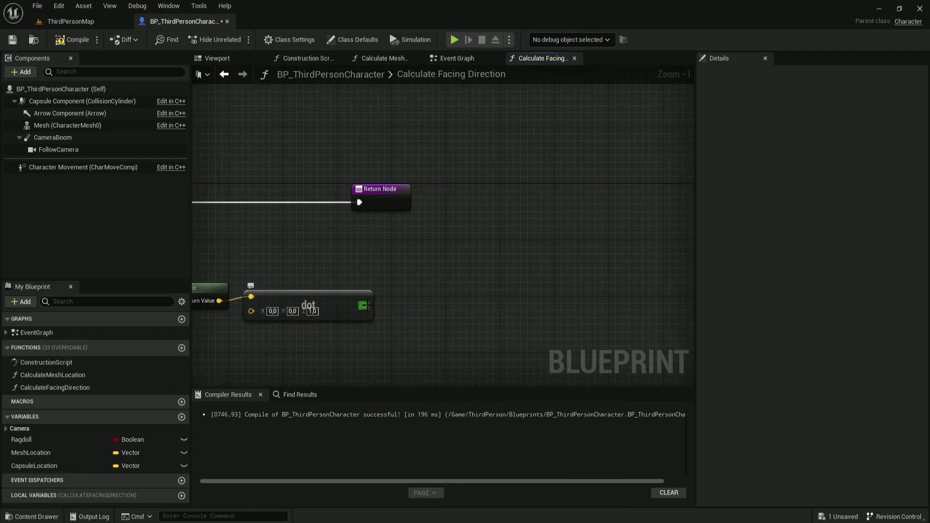
Return whether the dot product is >= 0 as a boolean output named IsFacing.
drag(365, 305, 406, 295)
text(>=)
key(Return)
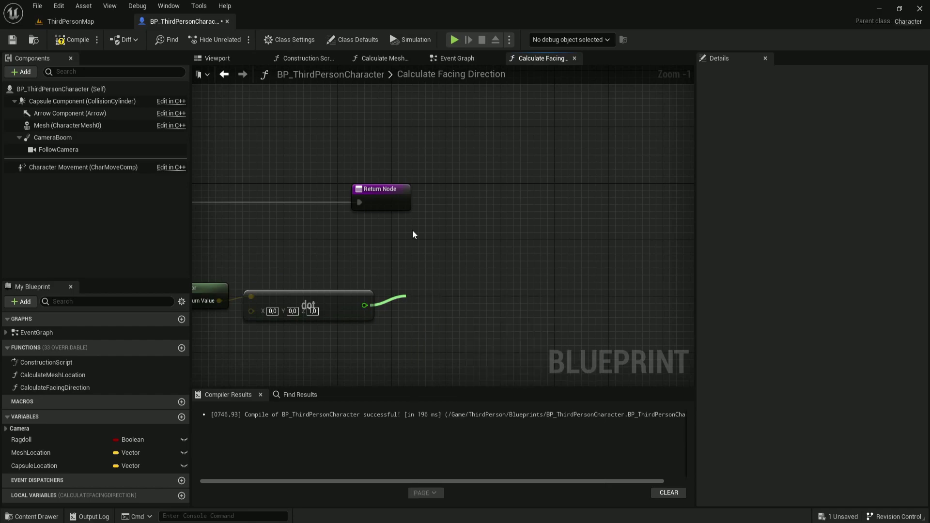
drag(471, 305, 391, 208)
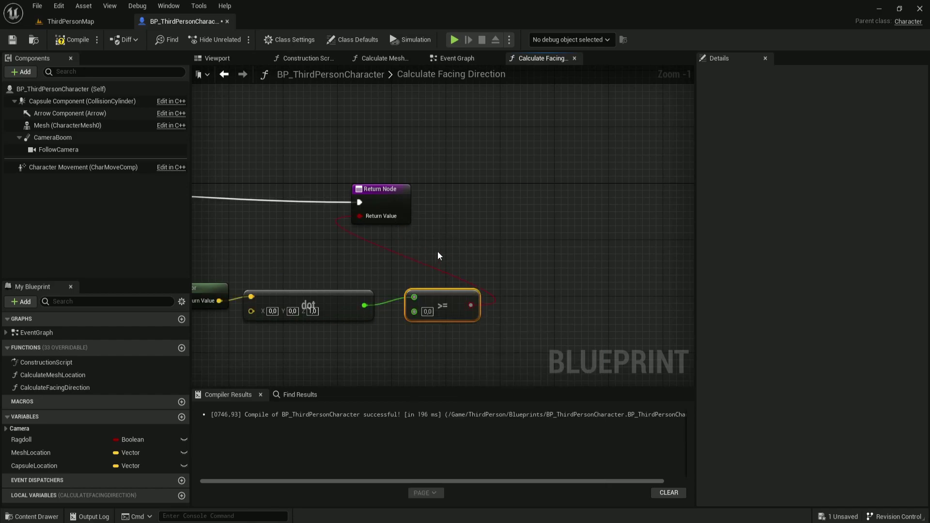
click(385, 204)
click(765, 254)
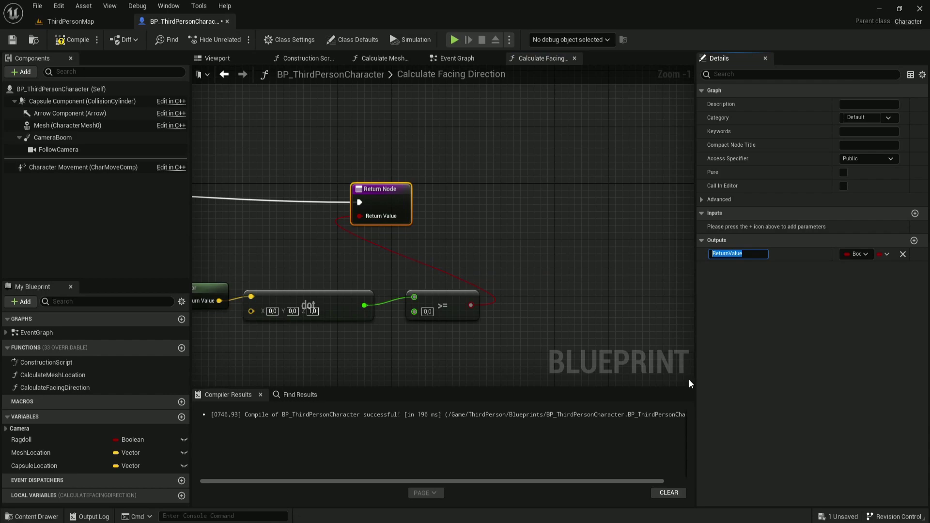
text(IsFacing)
key(Return)
Select all the facing calculation nodes and frame them in view.
scroll(508, 246, down, 1)
scroll(507, 243, down, 2)
drag(579, 242, 299, 286)
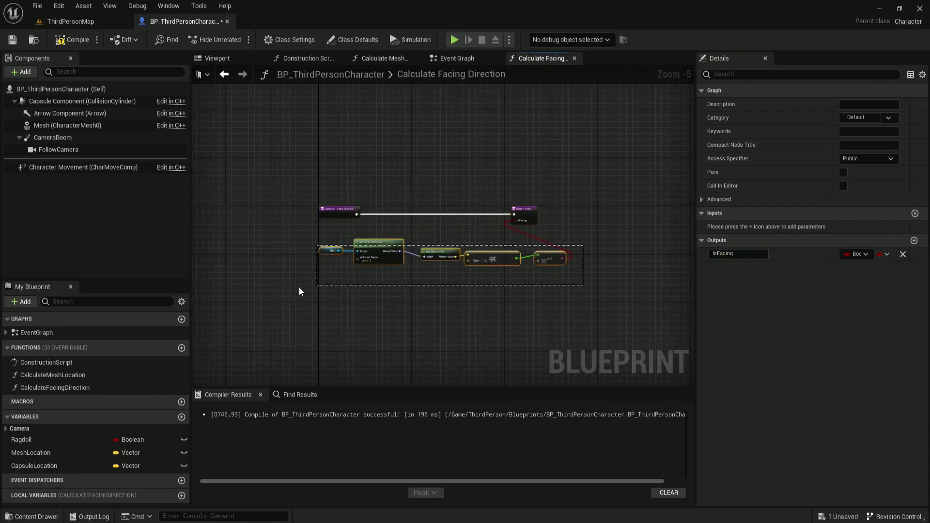
scroll(455, 269, up, 2)
right_drag(421, 277, 351, 296)
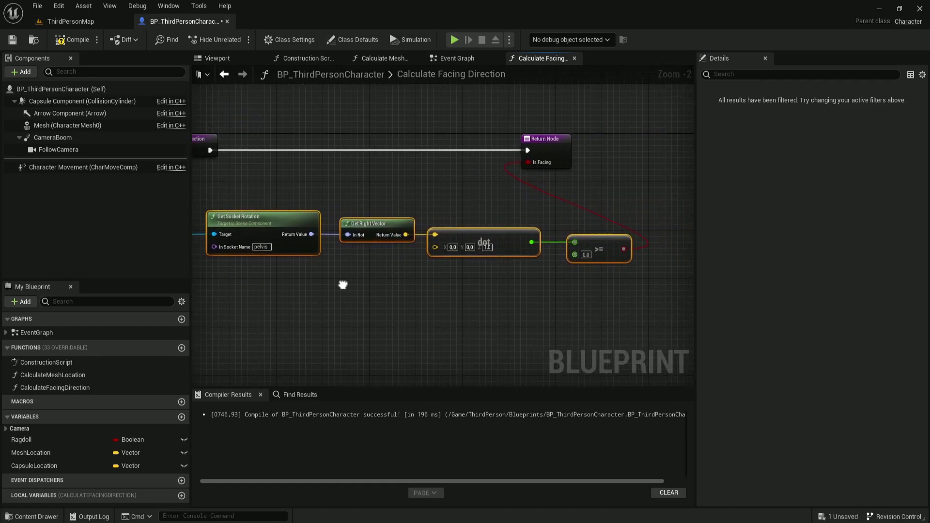
Place a Calculate Facing Direction call in the Event Graph and make the function pure.
click(73, 44)
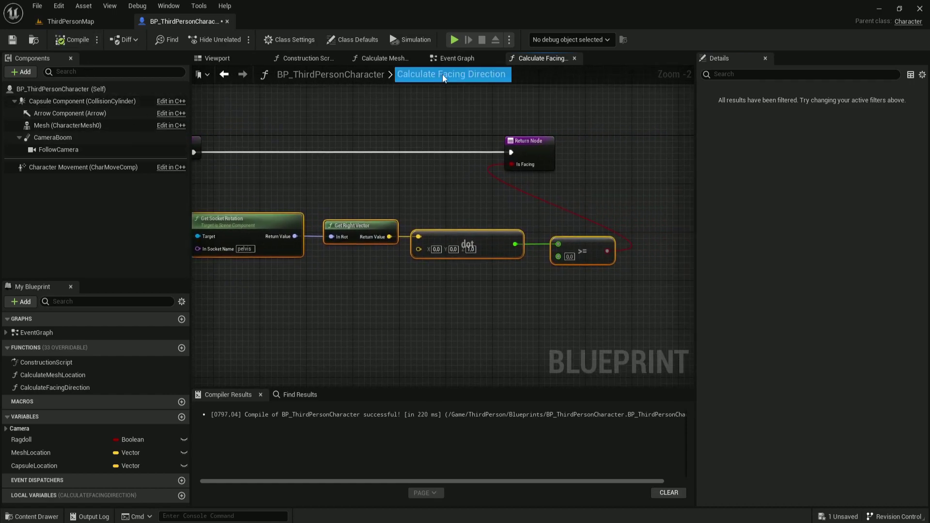
click(453, 59)
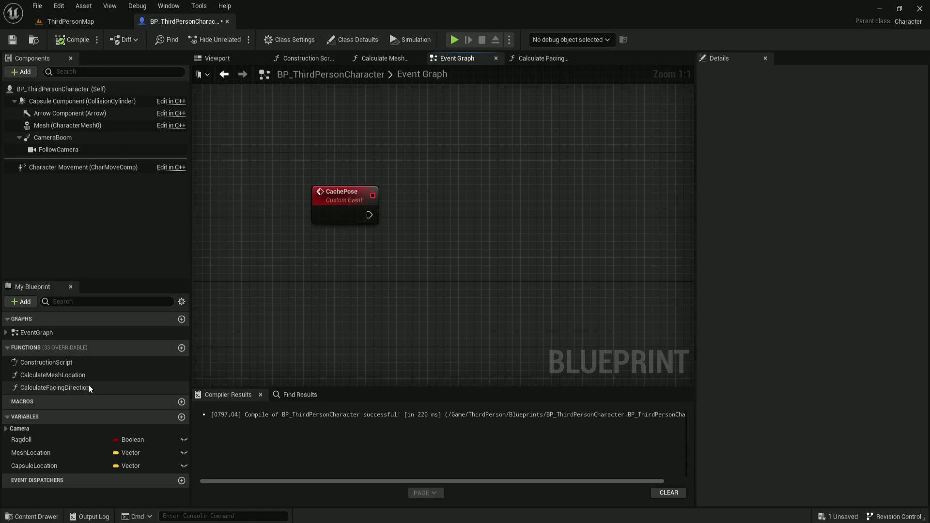
drag(88, 387, 313, 264)
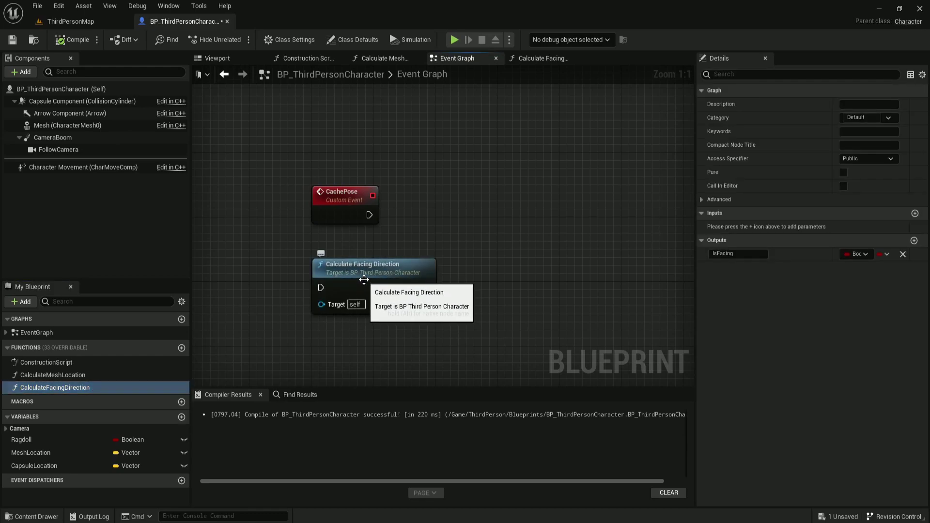
double_click(339, 285)
click(342, 158)
click(843, 199)
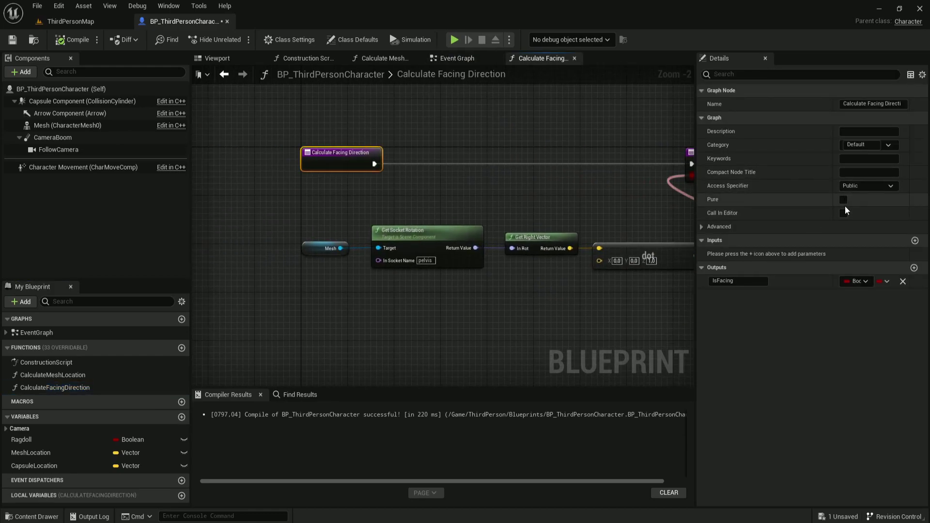
click(79, 43)
click(455, 58)
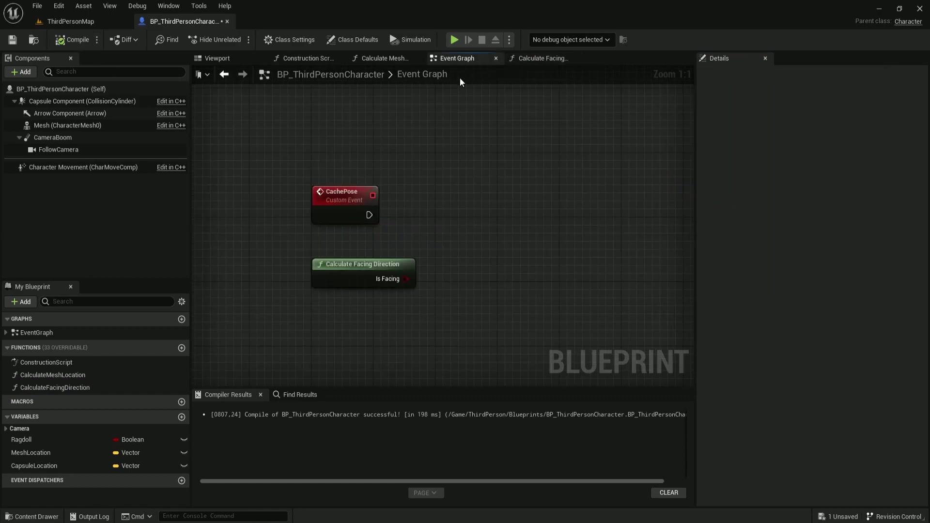
Promote the Is Facing output to a new boolean variable named Is Facing Up.
drag(406, 279, 456, 216)
click(518, 269)
text(Is Facing U)
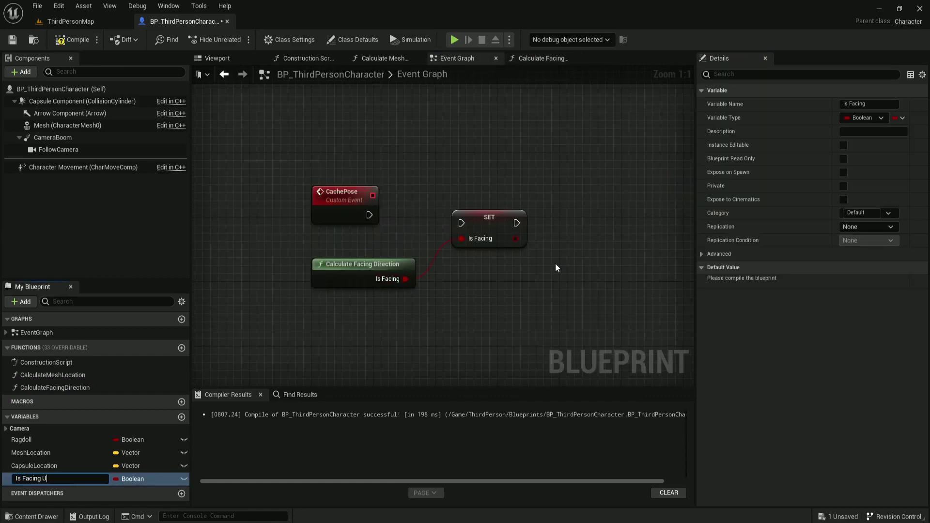
text(p)
key(Return)
Wire CachePose into the Is Facing Up SET node and make room after Cache Pose.
mouse_move(462, 223)
mouse_down()
mouse_move(356, 223)
mouse_move(365, 216)
mouse_up()
scroll(470, 230, down, 4)
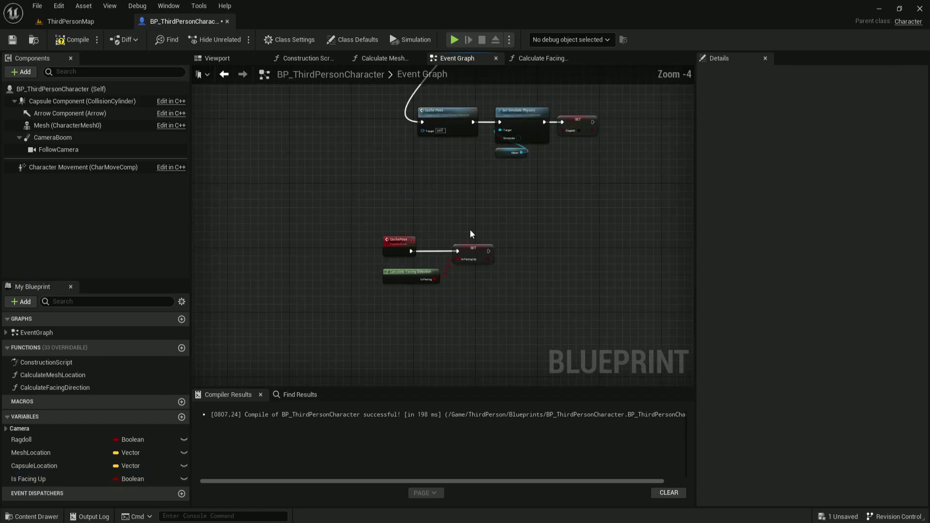
right_drag(470, 234, 445, 321)
drag(553, 300, 486, 240)
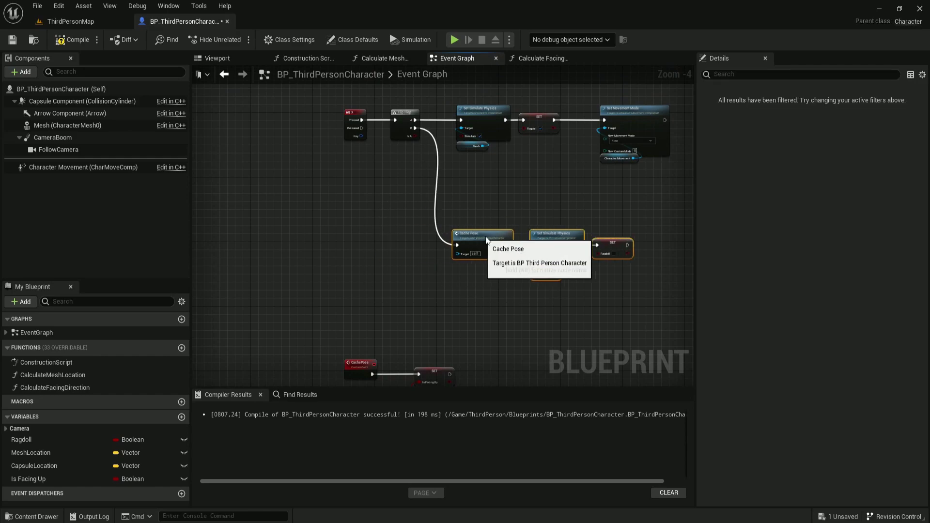
scroll(513, 279, up, 4)
right_drag(547, 312, 320, 332)
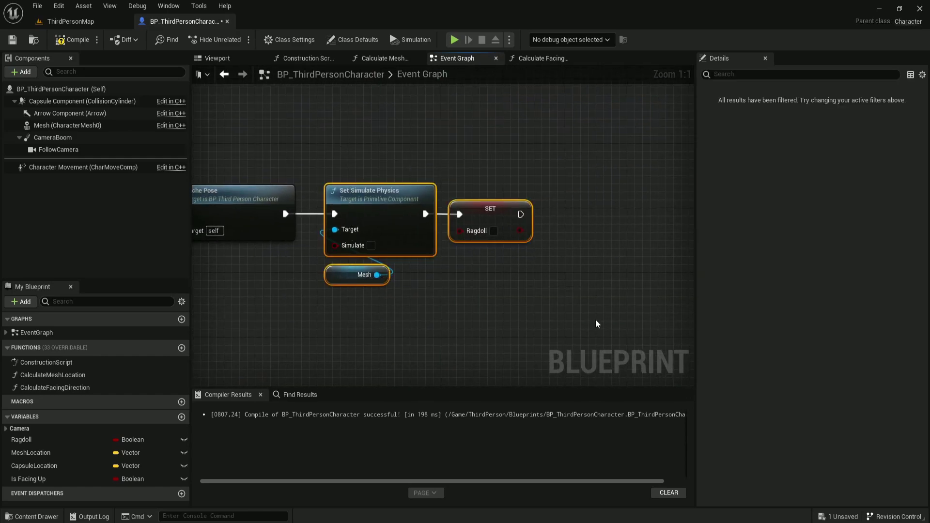
drag(377, 194, 517, 194)
Insert a 0.2-second Delay between Cache Pose and Set Simulate Physics.
drag(285, 214, 349, 214)
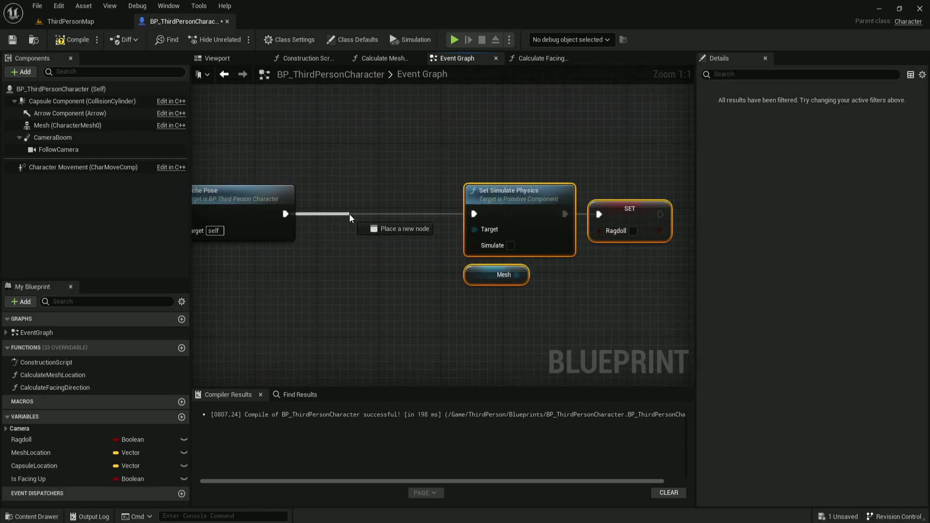
text(delay)
key(Return)
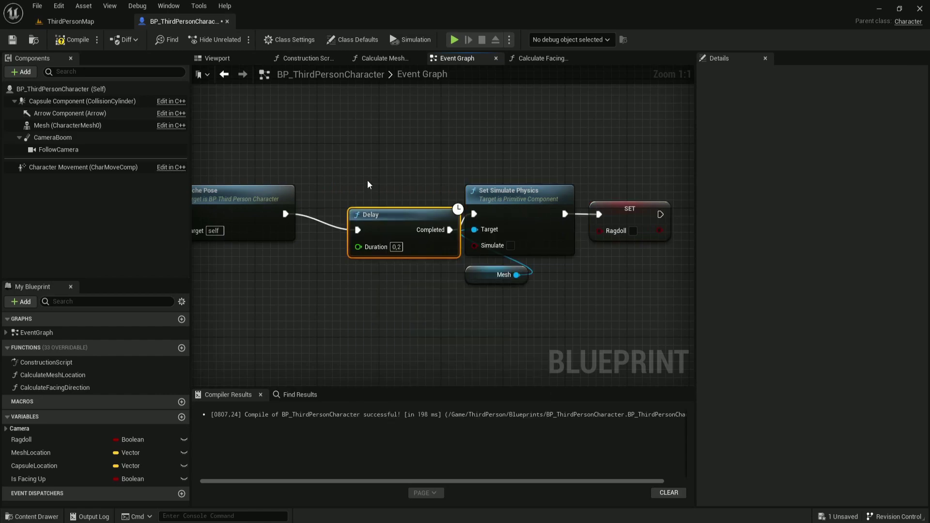
drag(388, 220, 366, 196)
scroll(393, 328, down, 3)
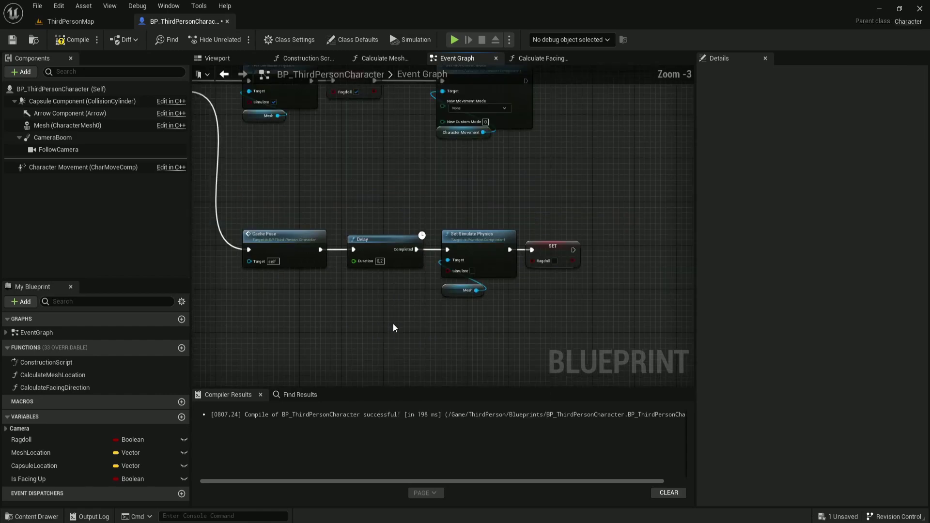
right_drag(393, 323, 498, 181)
scroll(492, 245, up, 3)
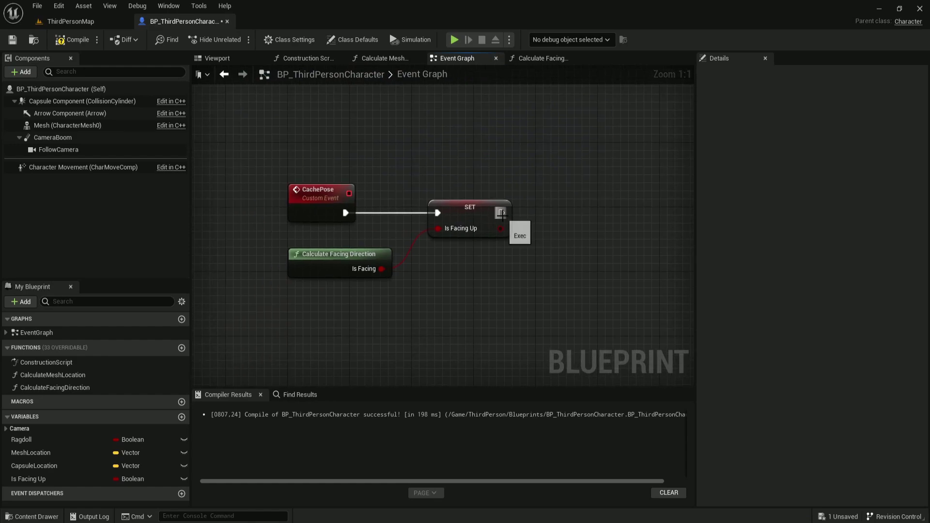
Create a new function named Setup GetUp Orientation.
click(182, 348)
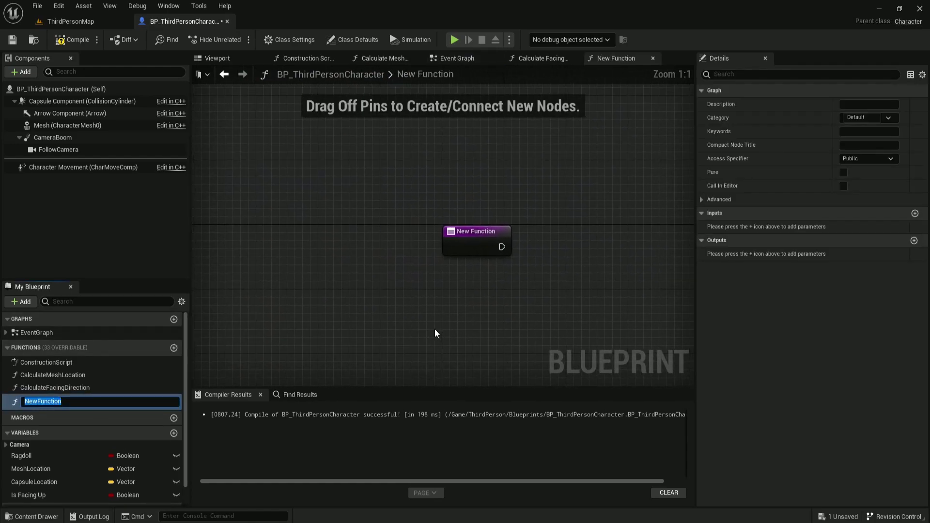
text(Setup GetUp Orienta)
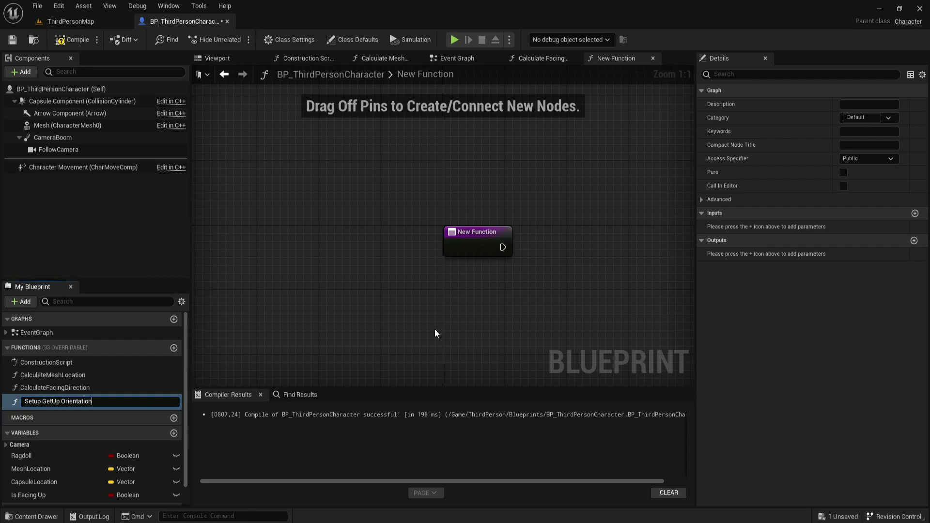
key(Return)
mouse_move(575, 308)
right_down()
mouse_move(411, 302)
mouse_move(373, 314)
right_up()
Add a Mesh reference with a Get Socket Location node reading socket neck_01.
drag(65, 125, 235, 283)
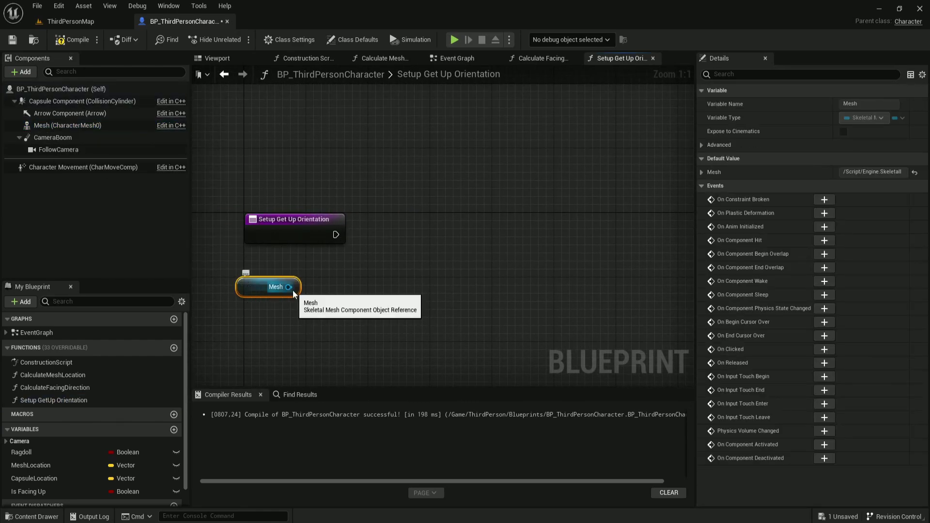
drag(289, 287, 325, 281)
text(get )
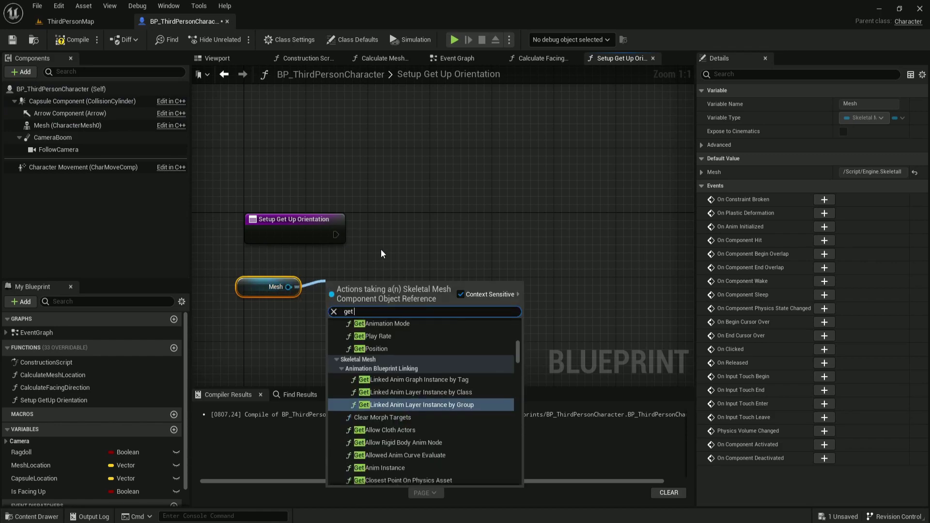
text(socket location)
key(Return)
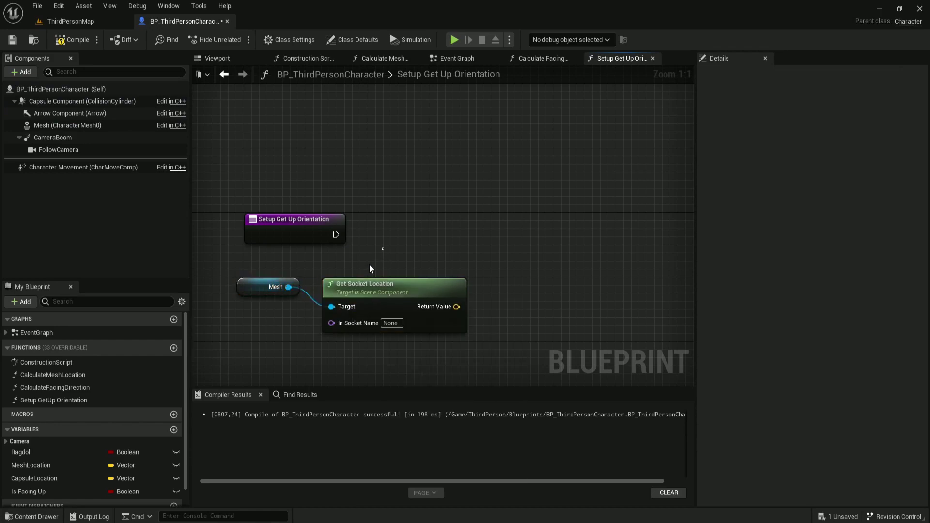
drag(369, 263, 291, 339)
right_drag(392, 326, 407, 245)
click(407, 245)
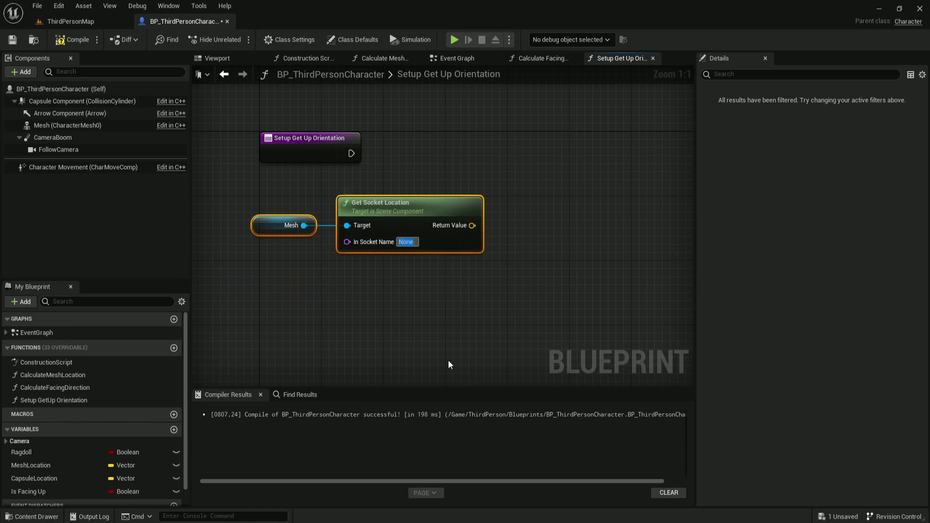
text(neck_01)
key(Return)
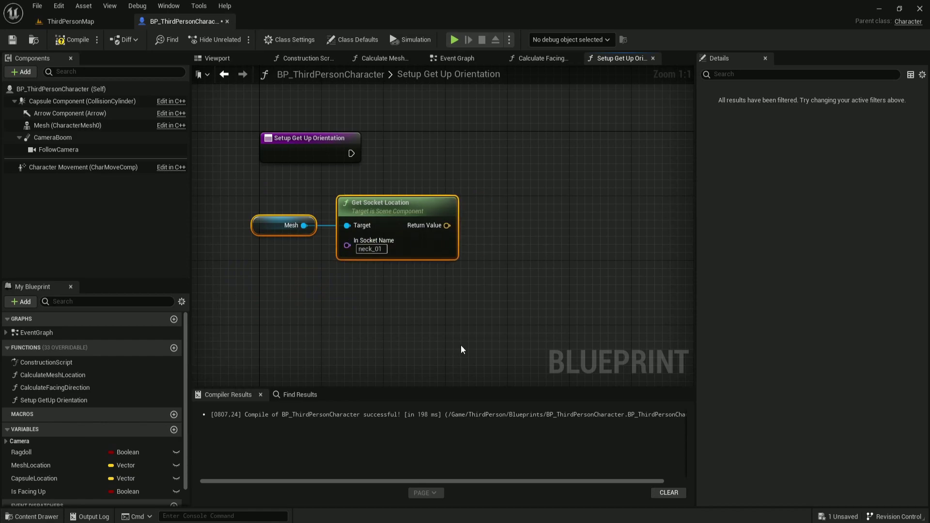
Duplicate the Get Socket Location node, wire Mesh to its Target, and set socket pelvis.
click(461, 345)
click(359, 234)
key(ctrl+c)
key(ctrl+v)
drag(364, 290, 303, 230)
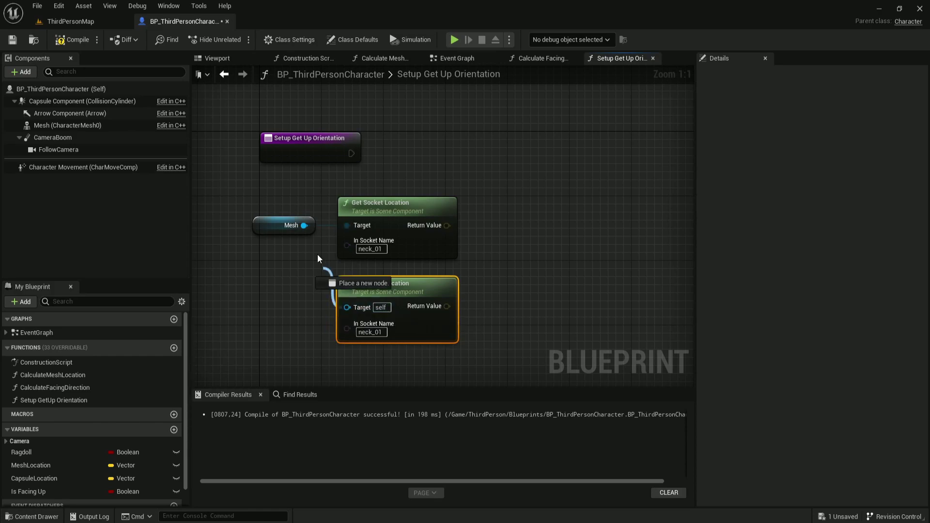
click(373, 332)
text(pelvis)
key(Return)
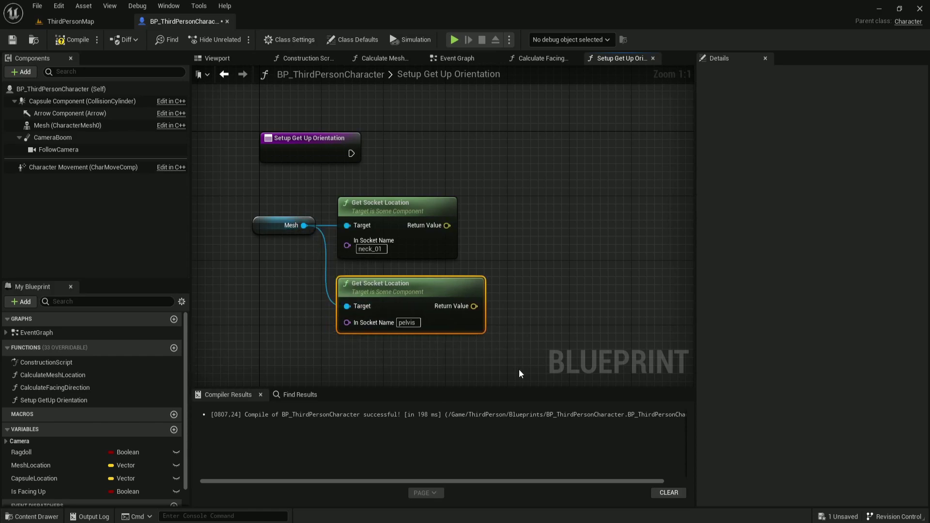
click(514, 374)
right_drag(457, 229, 320, 236)
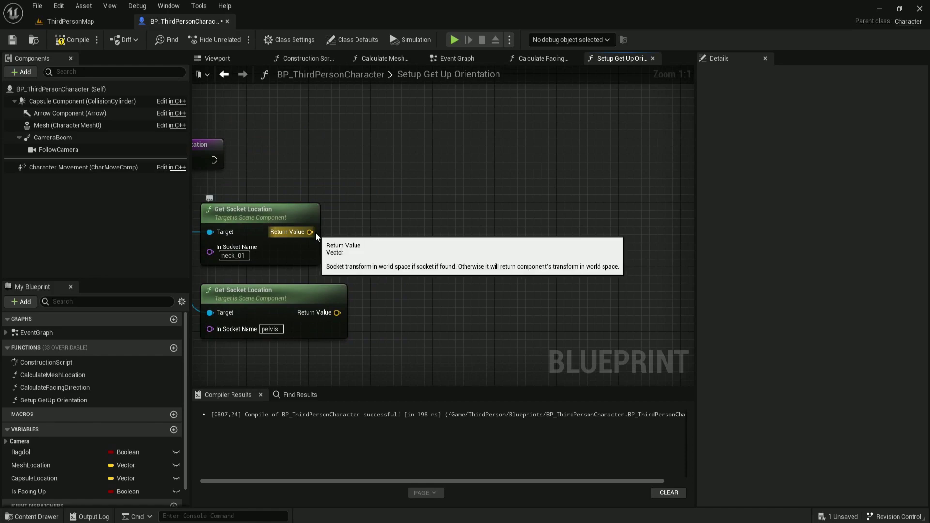
Add two vector math nodes combining the neck_01 and pelvis locations in opposite order.
drag(310, 232, 380, 230)
text(+)
key(Return)
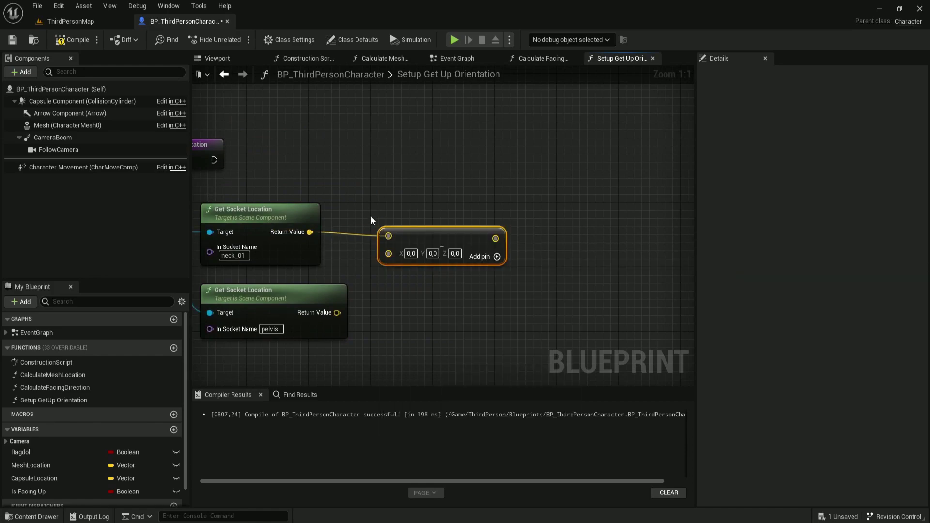
key(ctrl+c)
key(ctrl+v)
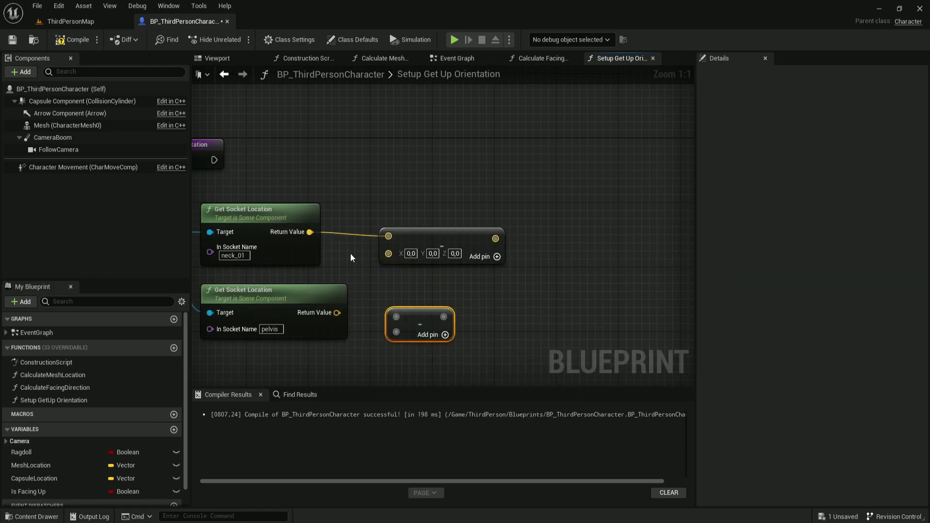
drag(389, 254, 337, 313)
mouse_move(396, 316)
mouse_down()
mouse_move(327, 312)
mouse_move(336, 313)
mouse_up()
drag(396, 331, 310, 232)
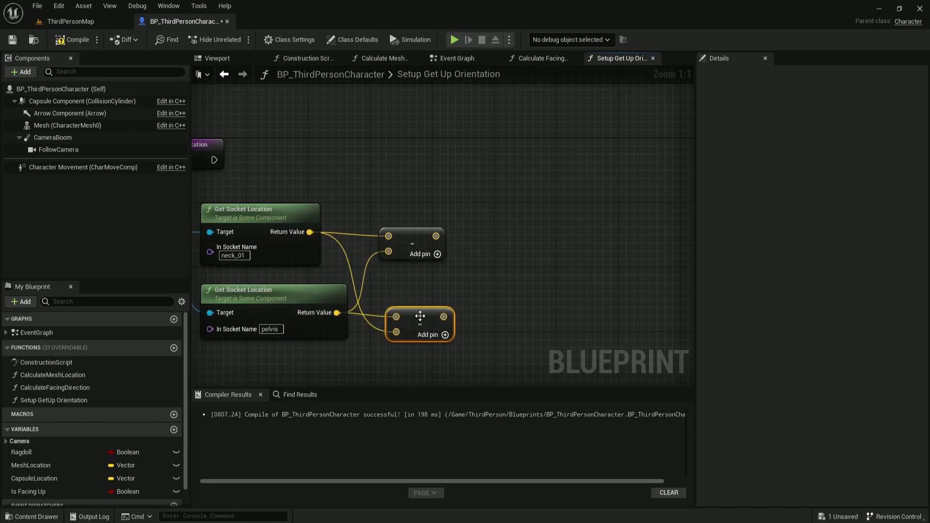
scroll(417, 346, down, 3)
right_drag(417, 346, 462, 305)
drag(468, 321, 405, 281)
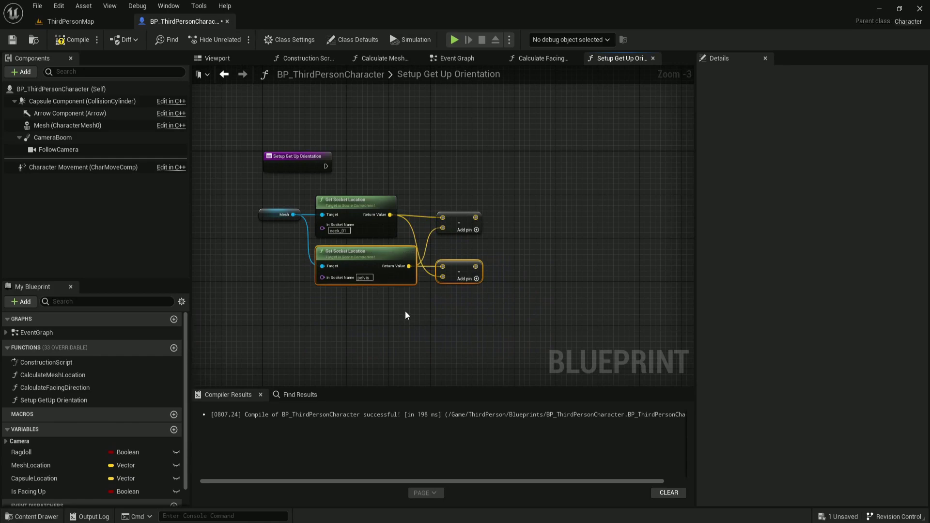
click(406, 312)
scroll(486, 247, up, 3)
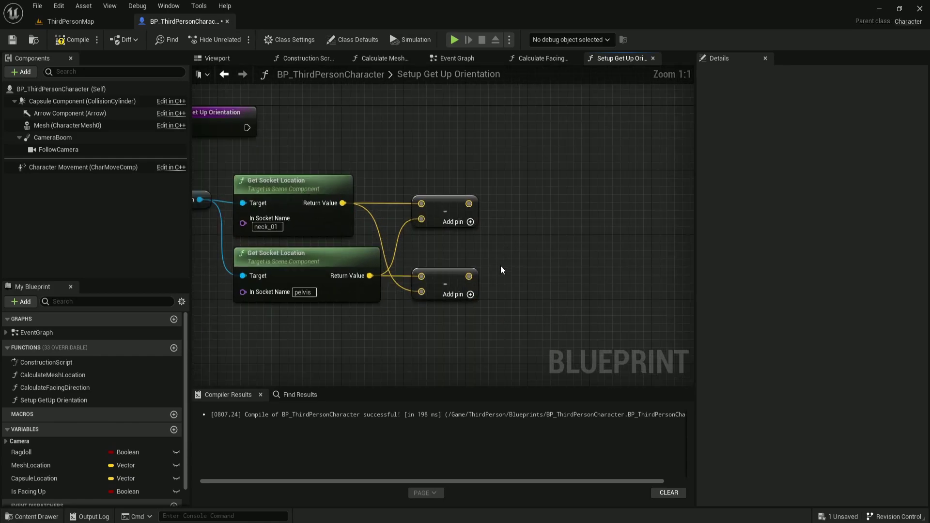
Add a Select Vector node fed by both math results on A and B.
drag(468, 203, 527, 203)
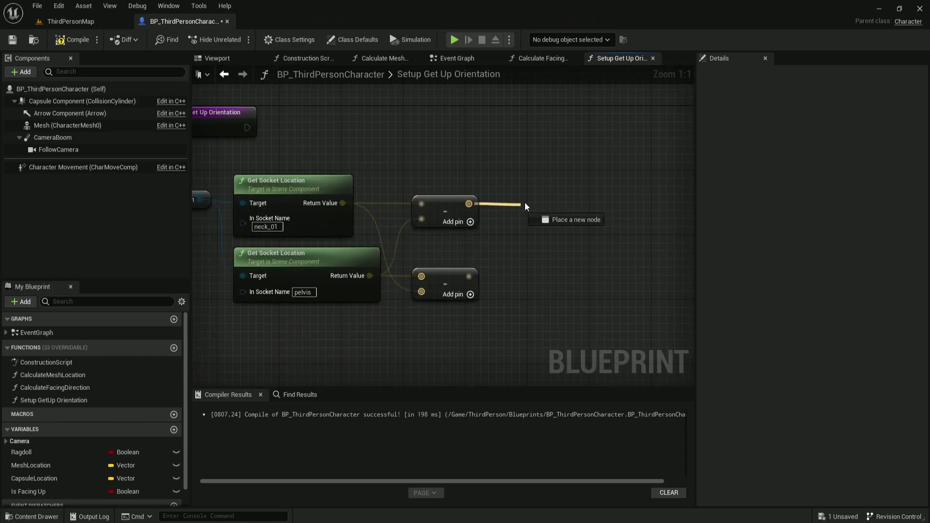
text(se vec)
key(Return)
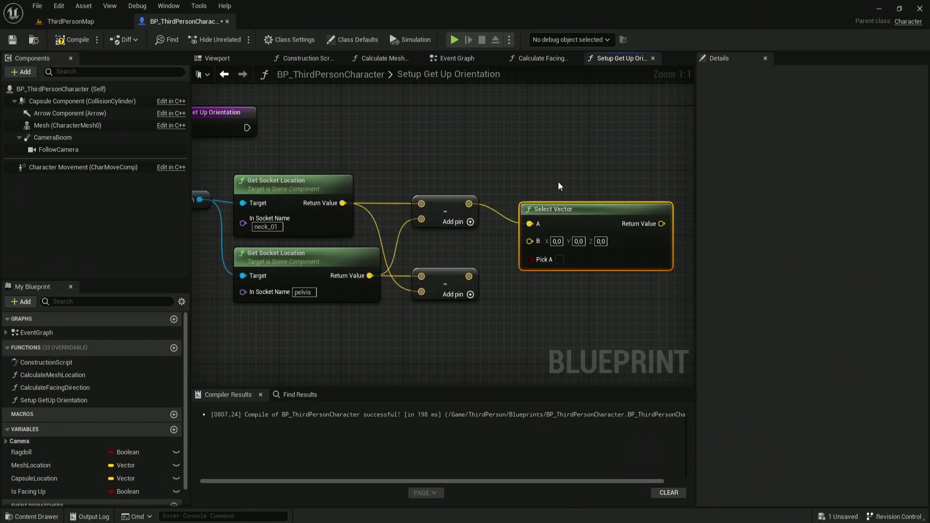
drag(568, 200, 560, 193)
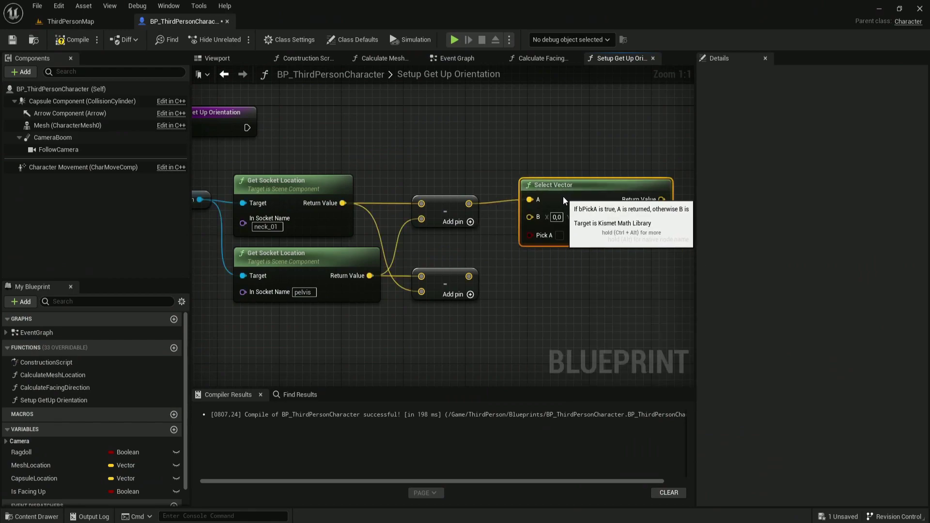
drag(468, 276, 529, 217)
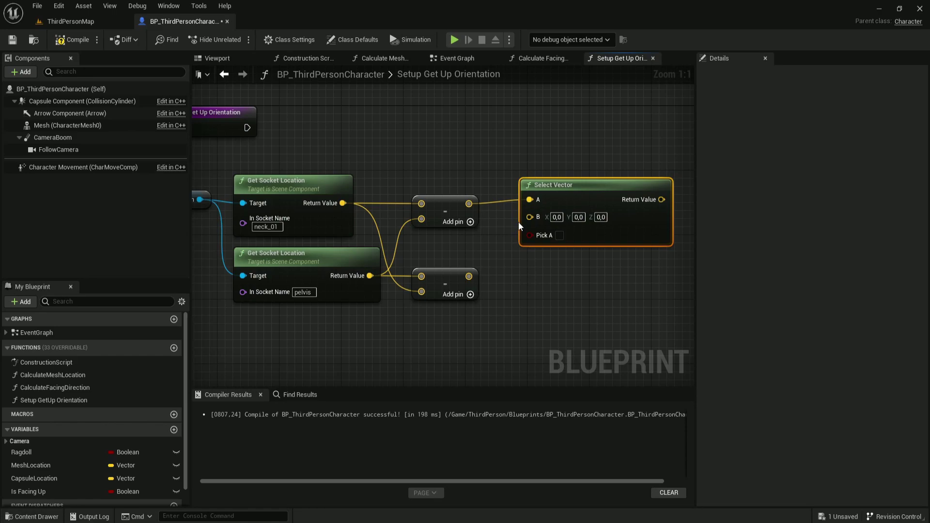
drag(469, 204, 529, 217)
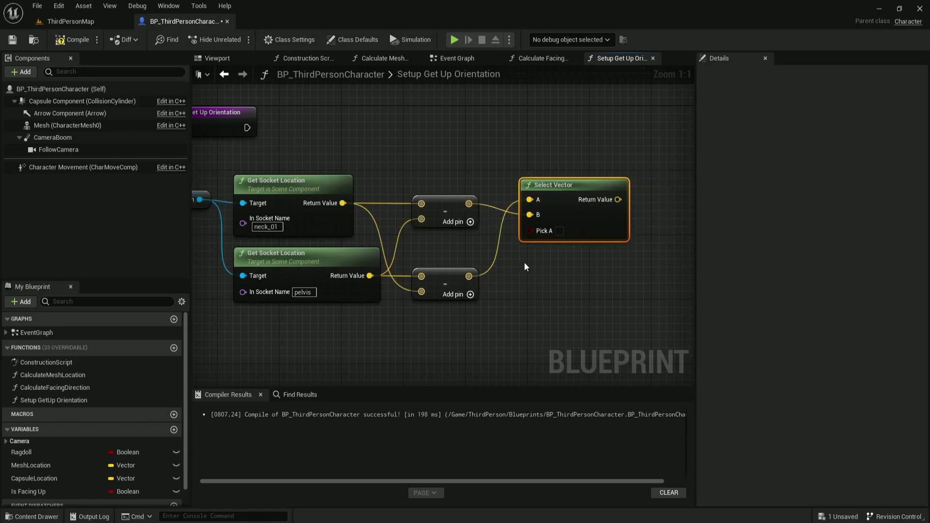
scroll(523, 270, down, 2)
right_drag(523, 270, 444, 304)
Add Make Rot from ZX with Select Vector's result wired into X.
scroll(444, 304, up, 3)
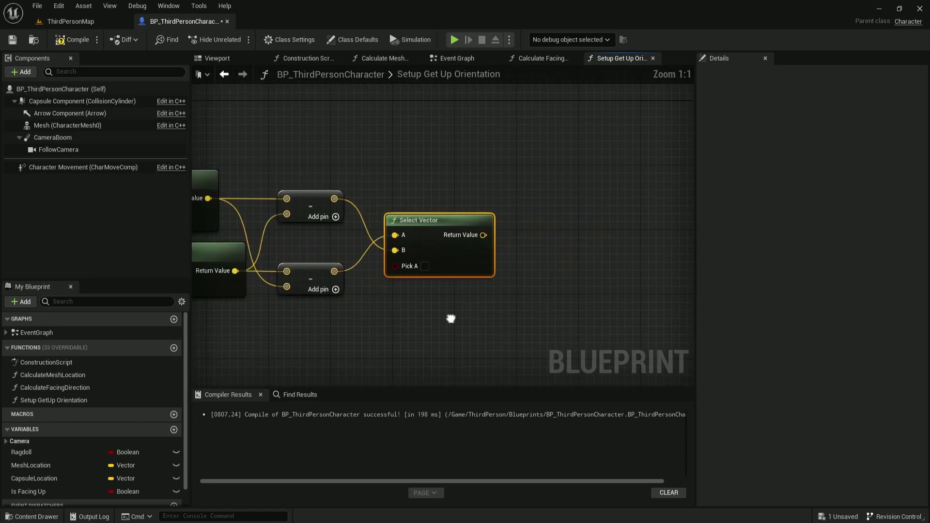
drag(487, 235, 539, 235)
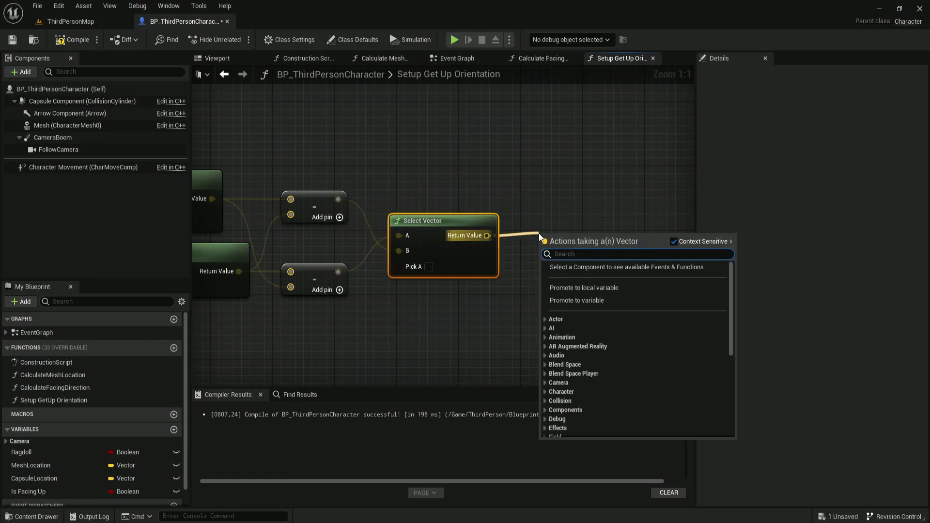
text(make rot)
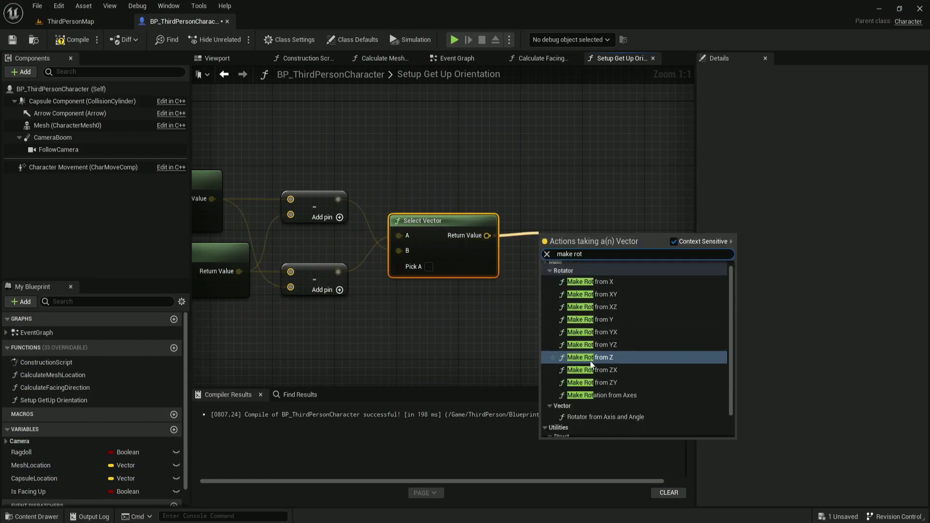
click(600, 369)
ctrl+drag(546, 251, 547, 274)
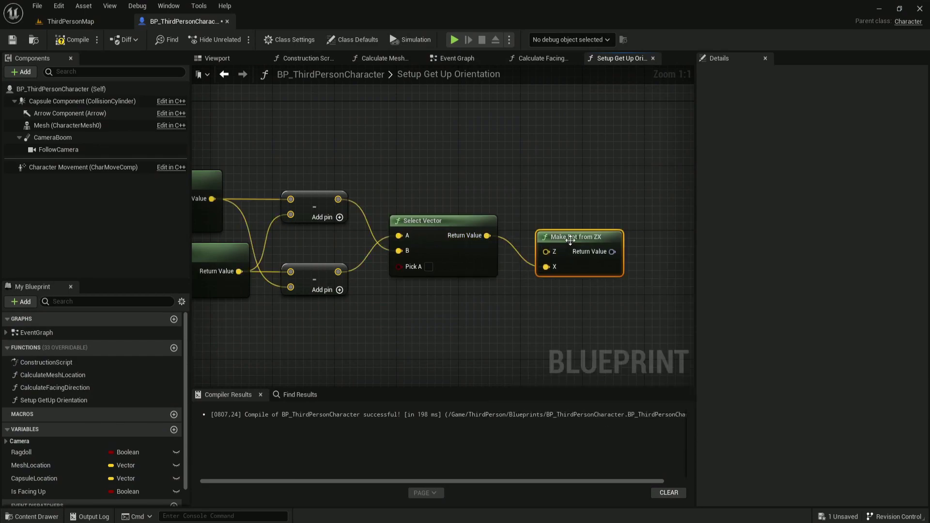
drag(577, 237, 569, 212)
drag(634, 210, 474, 336)
key(q)
click(475, 338)
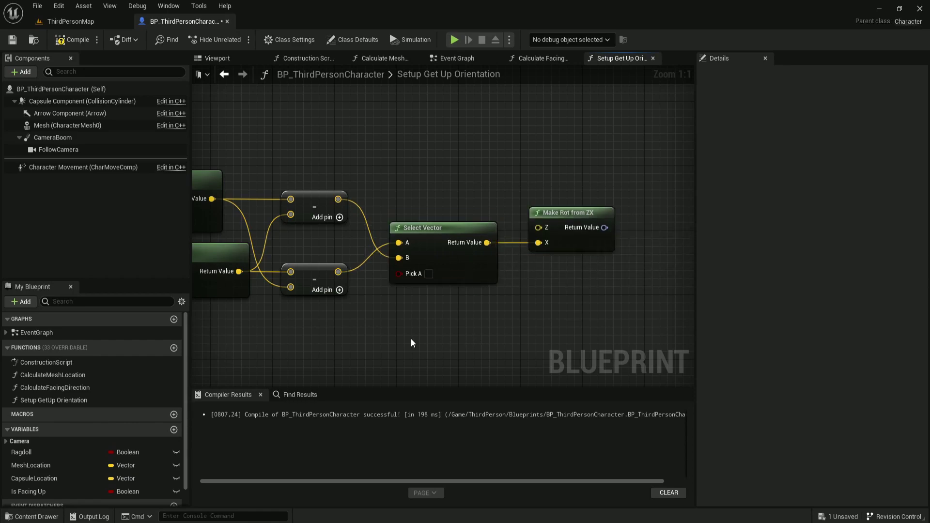
key(Home)
Drop an Is Facing Up getter onto Select Vector's Pick A.
mouse_move(29, 491)
mouse_down()
mouse_move(408, 310)
mouse_move(487, 229)
mouse_up()
click(539, 271)
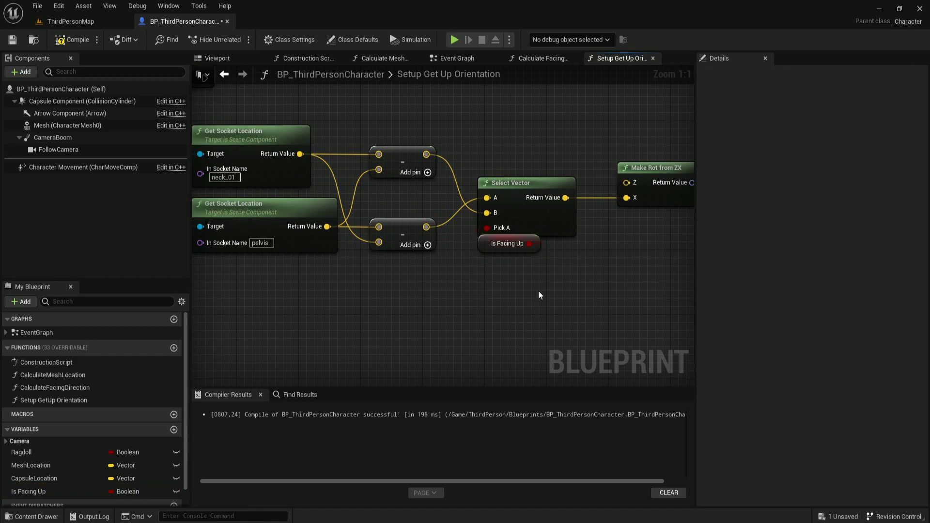
scroll(538, 290, down, 3)
scroll(486, 296, up, 3)
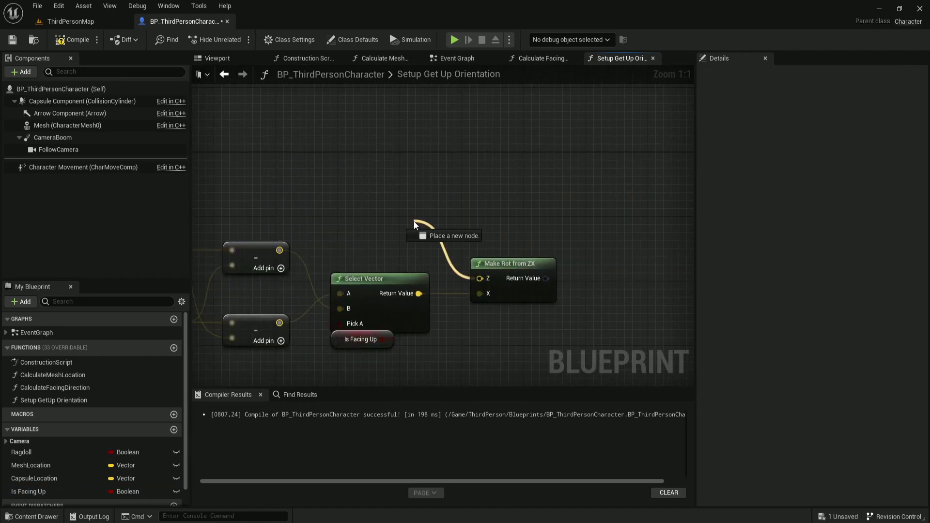
Feed Make Rot from ZX's Z from a Make Vector set to (0, 0, 1).
drag(479, 278, 414, 221)
text(make vec)
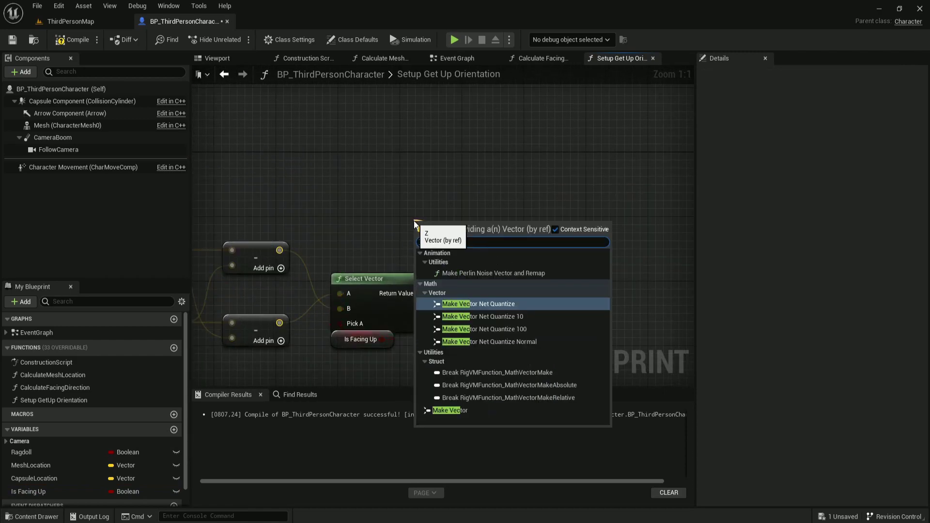
click(469, 410)
mouse_move(460, 232)
mouse_down()
mouse_move(387, 197)
mouse_move(377, 209)
mouse_up()
click(356, 259)
text(1)
click(501, 199)
scroll(493, 258, down, 2)
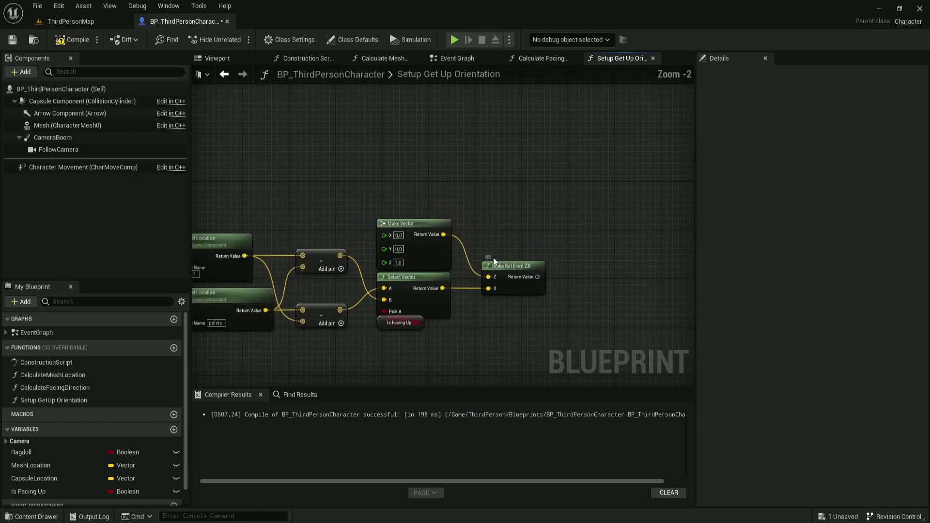
scroll(493, 257, down, 1)
scroll(536, 275, up, 3)
right_drag(536, 274, 493, 315)
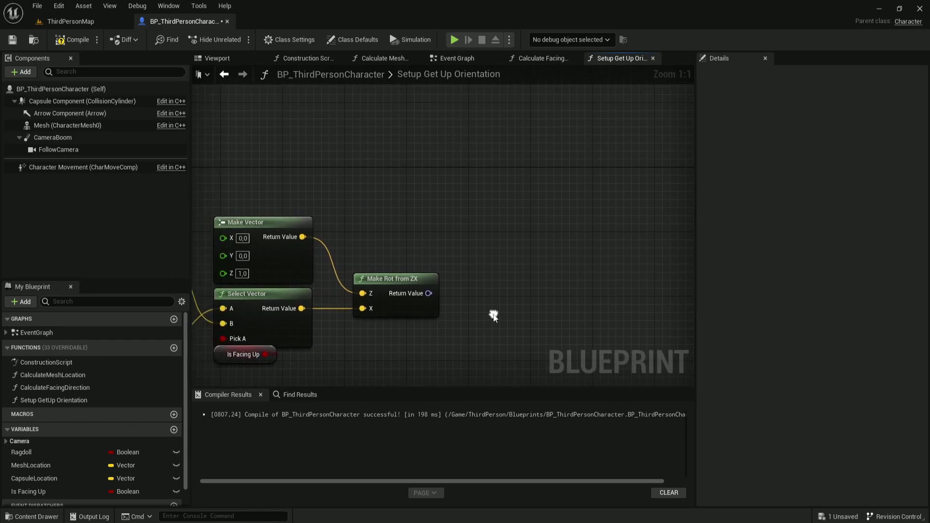
drag(429, 293, 516, 197)
Add a Set Actor Transform node and split its New Transform pin.
text(se)
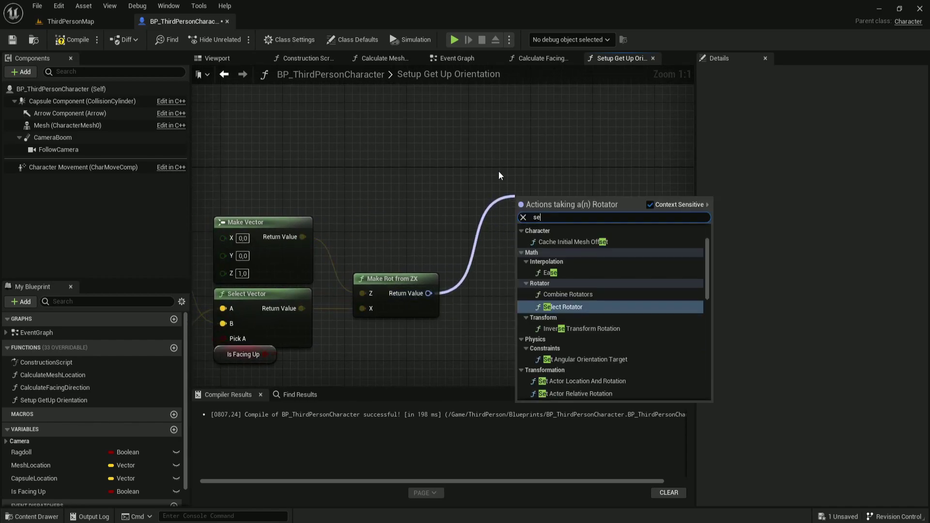
text(t actor)
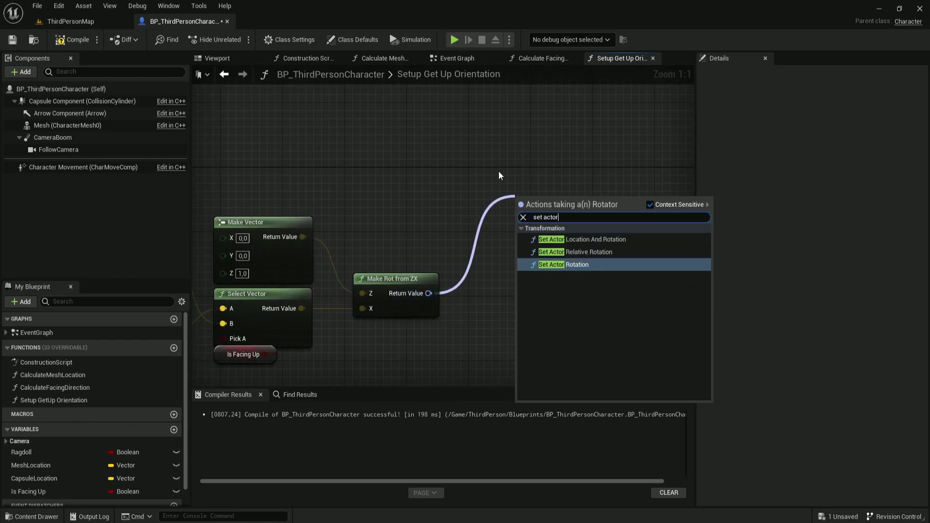
key(BackSpace)
key(BackSpace)
key(BackSpace)
key(BackSpace)
key(BackSpace)
key(BackSpace)
key(Escape)
right_click(499, 171)
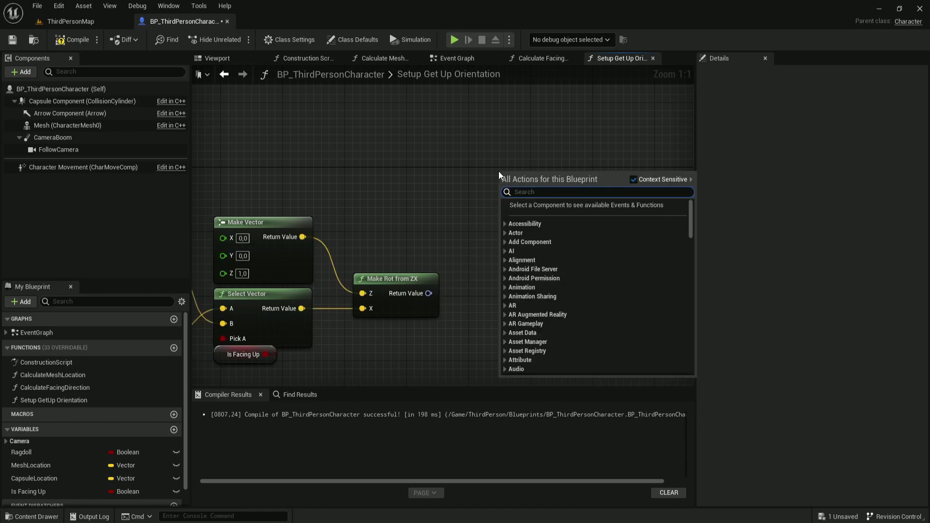
text(set actor tr)
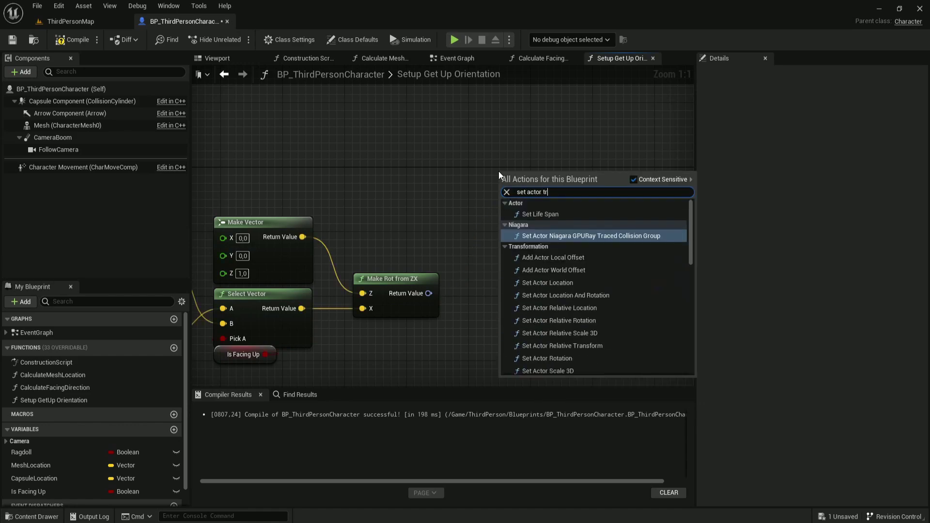
text(ans)
key(Return)
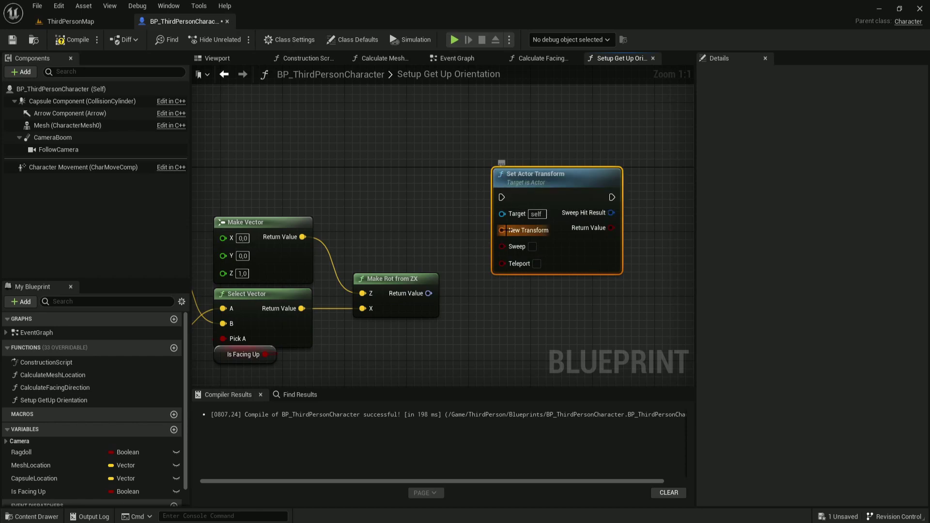
right_click(503, 232)
click(525, 272)
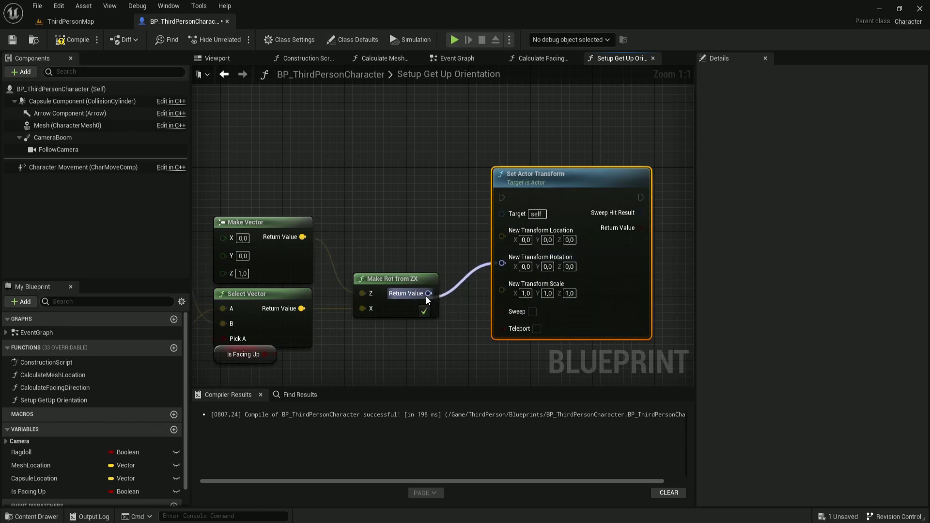
Feed Make Rot from ZX into its rotation and run it after the function entry.
drag(502, 264, 429, 293)
scroll(470, 330, down, 3)
drag(594, 213, 215, 208)
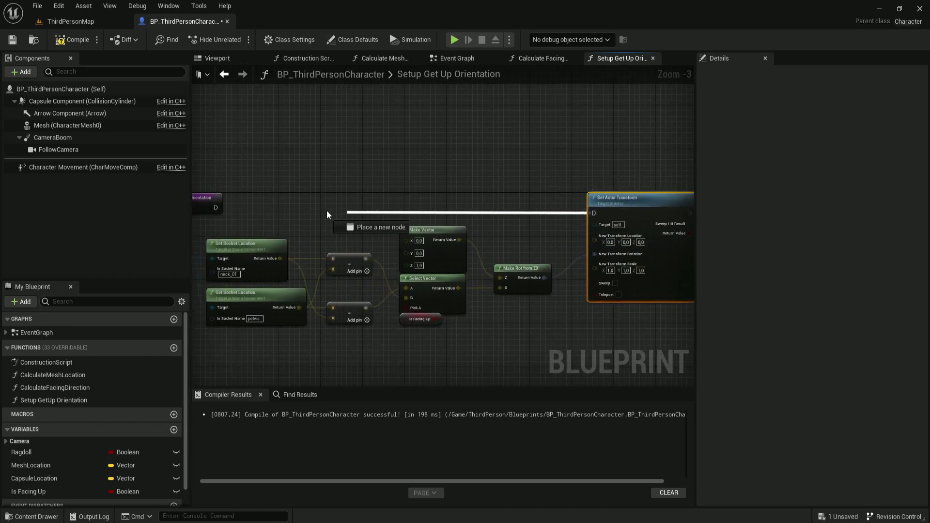
key(q)
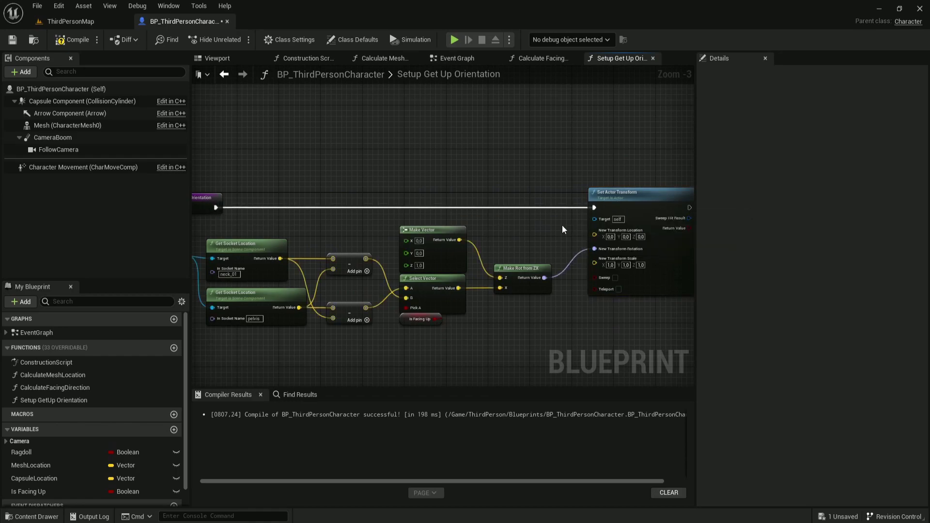
scroll(562, 225, up, 4)
scroll(54, 435, down, 1)
Wire a MeshLocation getter into Set Actor Transform's New Transform Location and tidy the Mesh node.
click(53, 443)
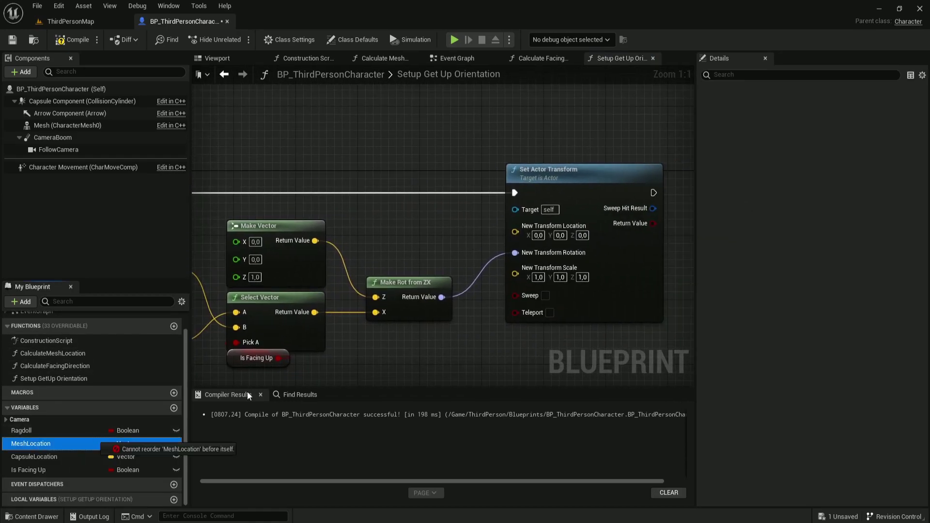
mouse_move(56, 444)
ctrl+mouse_down()
mouse_move(413, 222)
mouse_move(515, 231)
ctrl+mouse_up()
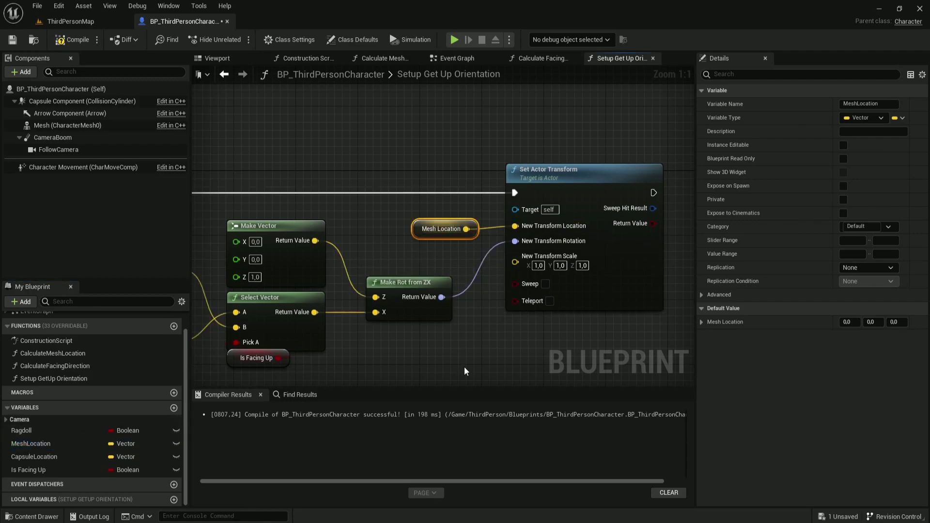
click(484, 329)
scroll(484, 329, down, 2)
right_drag(486, 317, 662, 301)
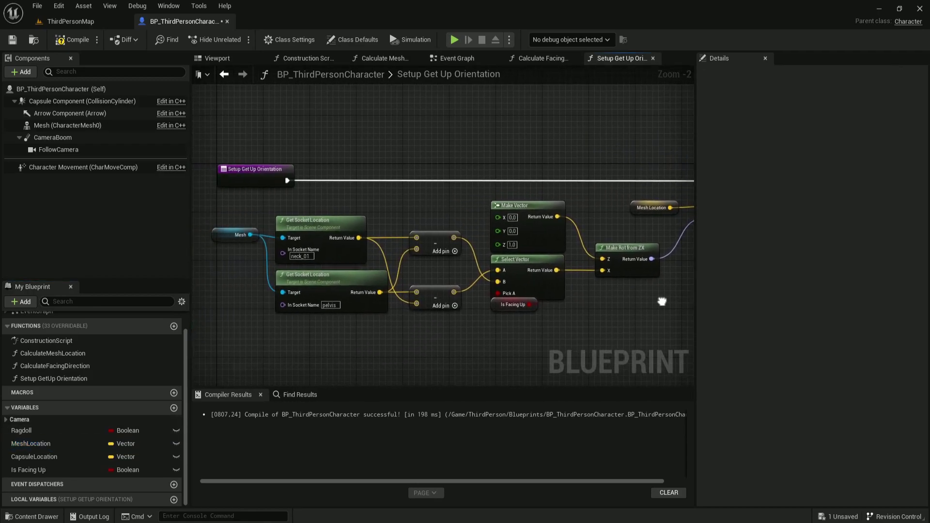
drag(217, 237, 211, 264)
click(334, 330)
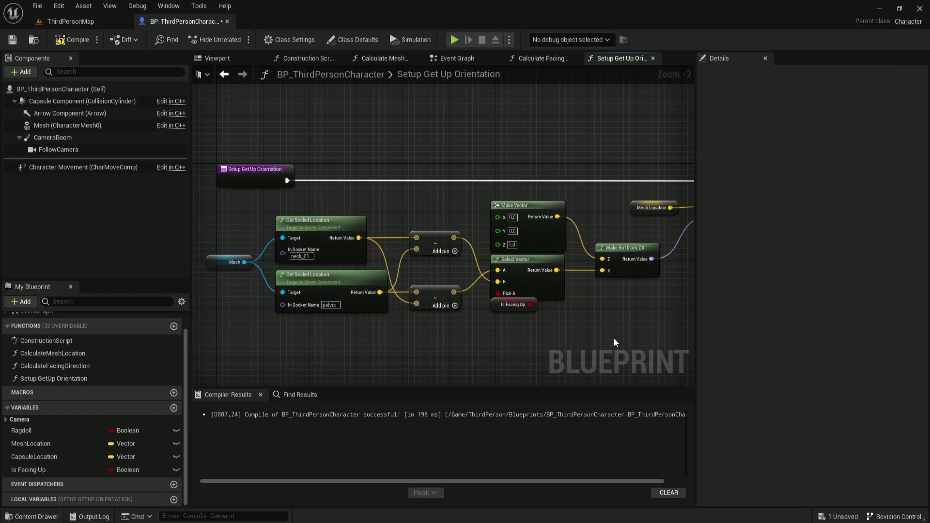
right_drag(614, 338, 421, 340)
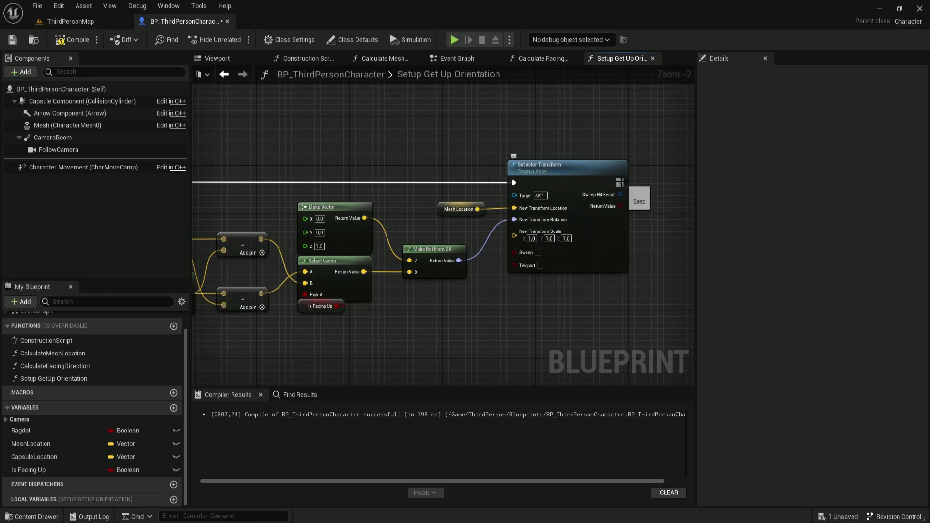
scroll(620, 182, down, 3)
scroll(476, 295, up, 5)
In the Event Graph, add a Setup GetUp Orientation call wired after SET Is Facing Up.
click(457, 58)
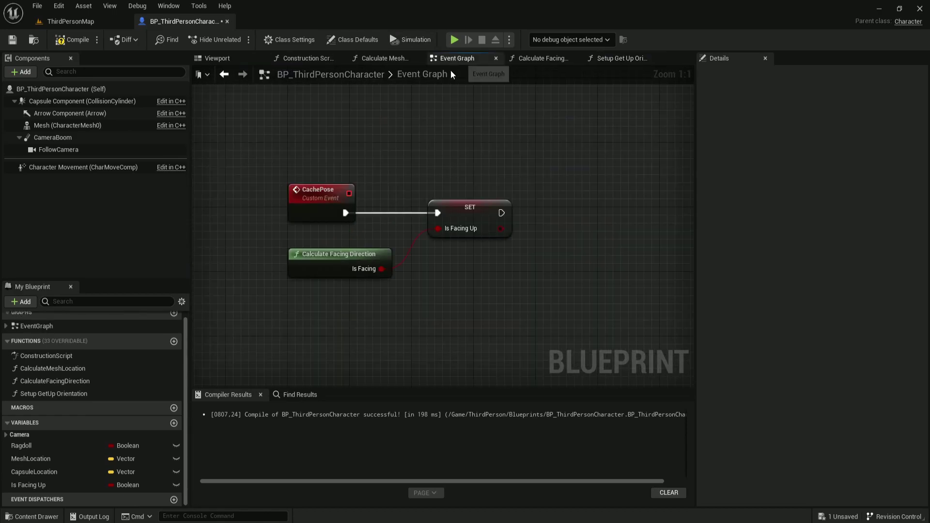
scroll(420, 259, down, 3)
mouse_move(54, 393)
mouse_down()
mouse_move(394, 242)
mouse_move(414, 244)
mouse_up()
drag(462, 288, 462, 270)
drag(463, 185, 292, 238)
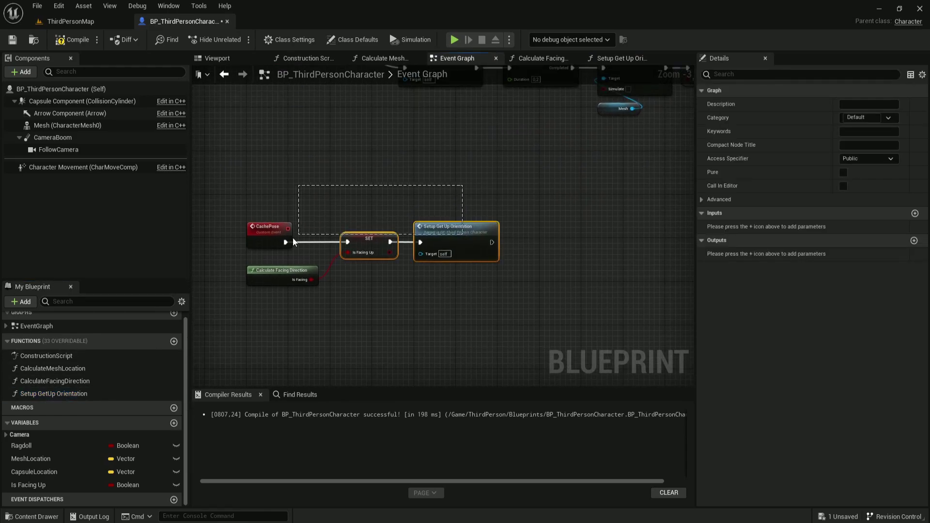
click(467, 310)
scroll(533, 258, up, 2)
scroll(533, 258, up, 2)
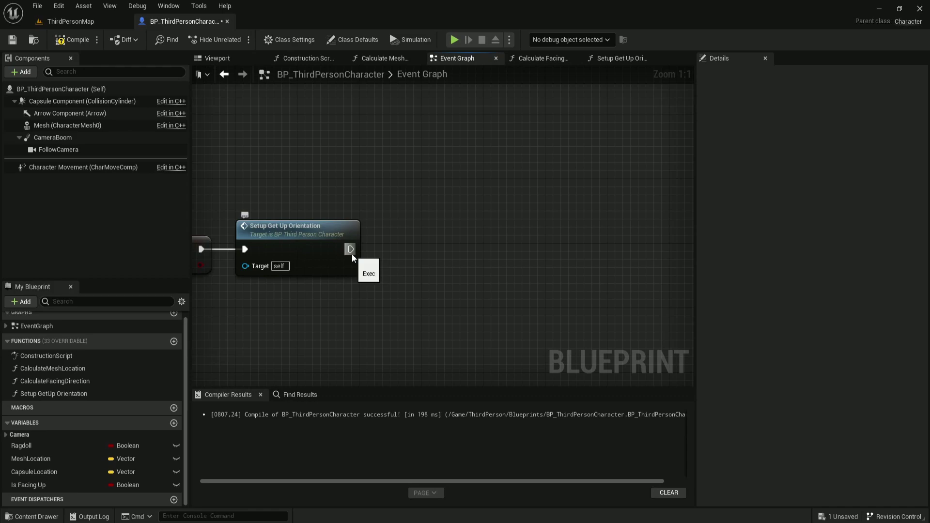
Create a new function named Setup GetUp Montage and compile.
click(173, 341)
text(Setup GetUp)
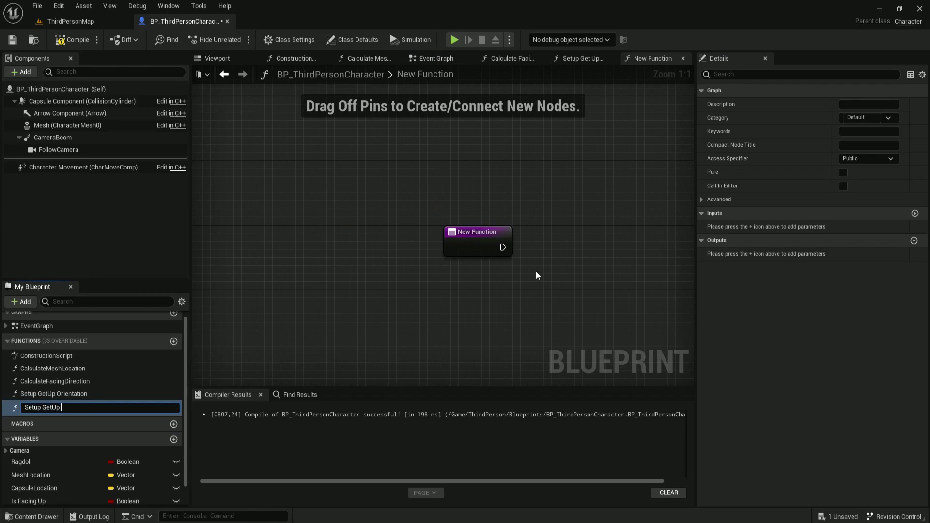
text(ge)
key(Return)
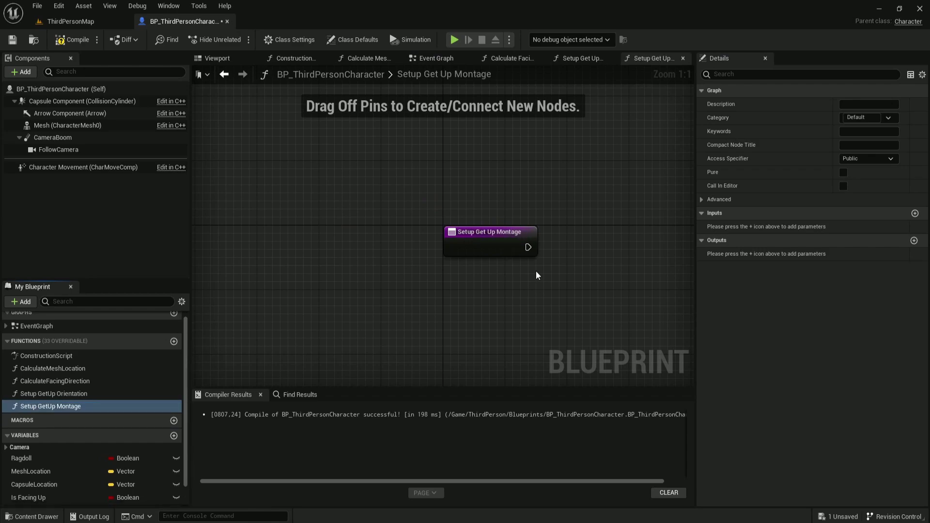
click(72, 40)
right_drag(539, 275, 395, 236)
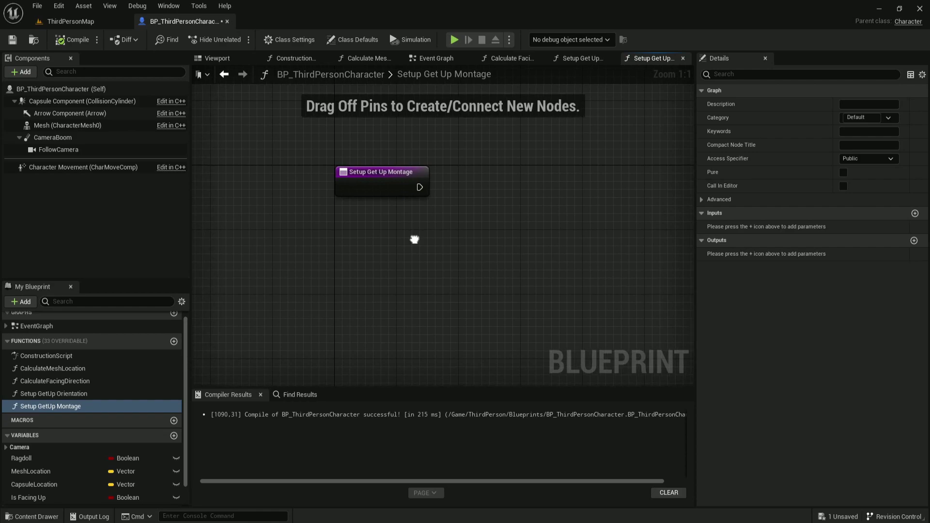
Start the function with a Branch whose condition is an Is Facing Up getter.
mouse_move(382, 207)
mouse_down()
mouse_move(469, 208)
mouse_move(525, 193)
mouse_up()
text(branch)
click(519, 258)
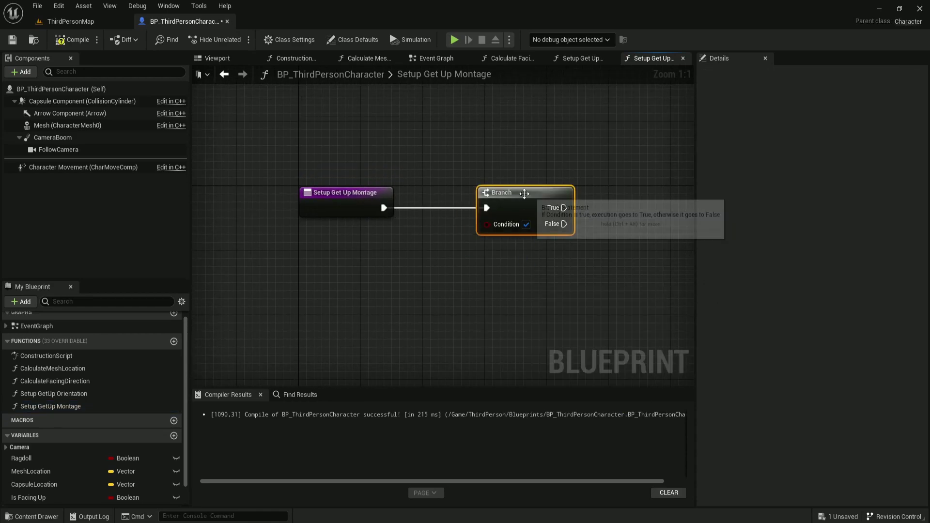
click(481, 293)
mouse_move(29, 497)
ctrl+mouse_down()
mouse_move(503, 287)
mouse_move(487, 224)
ctrl+mouse_up()
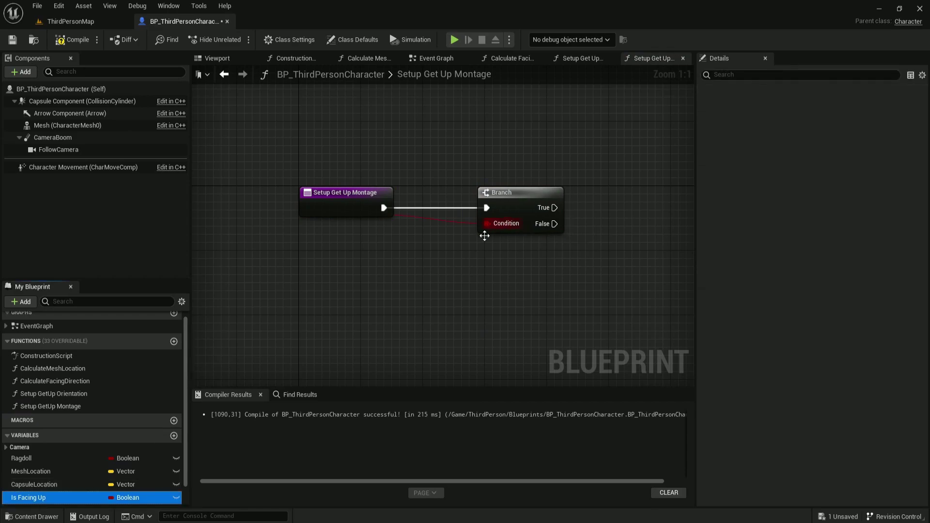
drag(501, 290, 353, 255)
click(428, 282)
right_drag(535, 309, 446, 270)
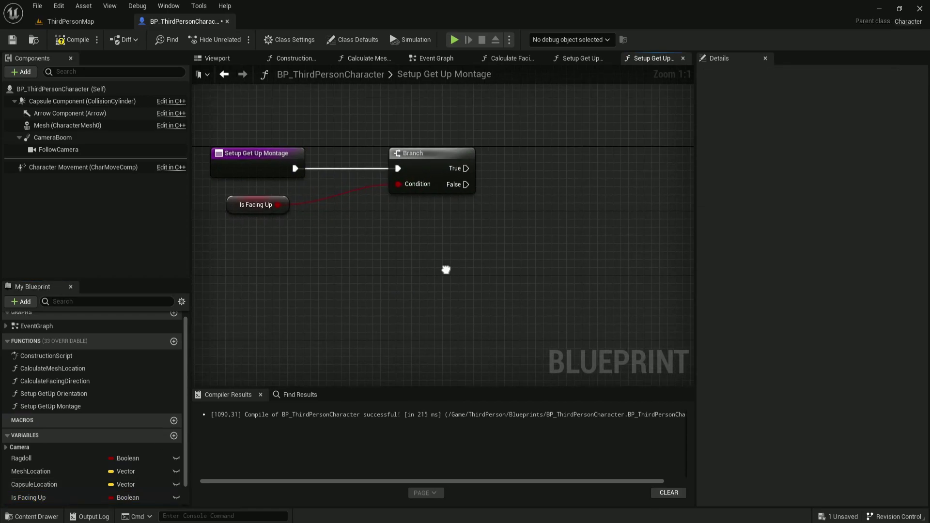
Pull a wire off the Branch's True output, then create a new blueprint variable.
drag(466, 168, 635, 167)
right_drag(586, 198, 667, 184)
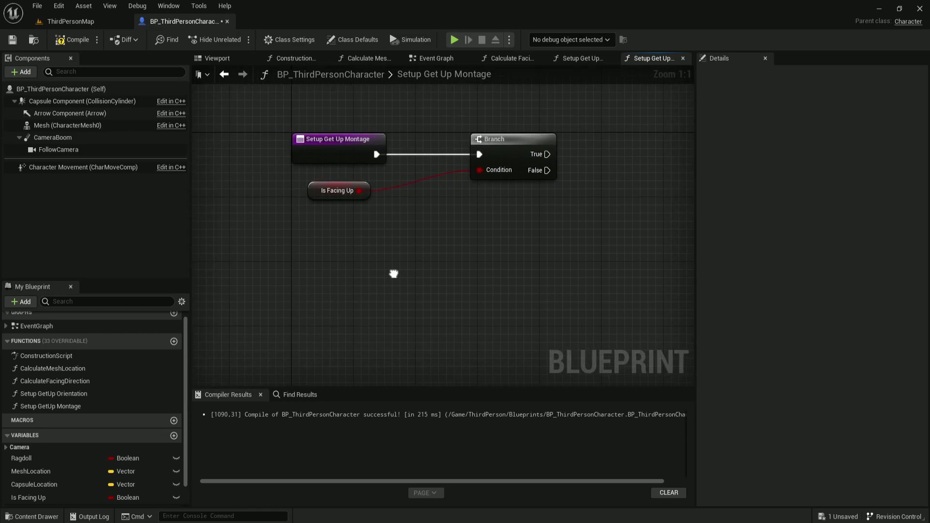
scroll(74, 453, down, 2)
click(174, 408)
text(GetUp Montage)
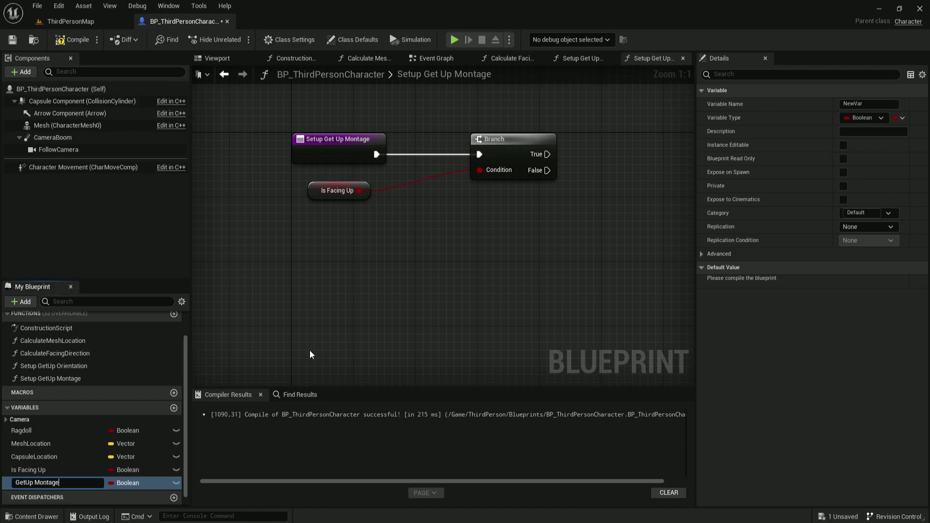
Name the new variable GetUp Montage, make it an Anim Montage reference, and compile.
key(Return)
click(863, 117)
text(anim montage)
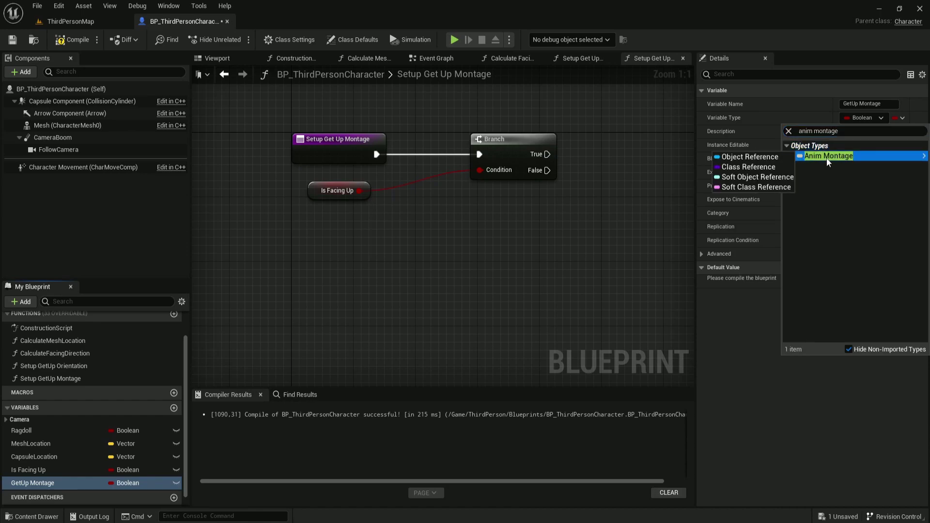
click(826, 155)
click(73, 40)
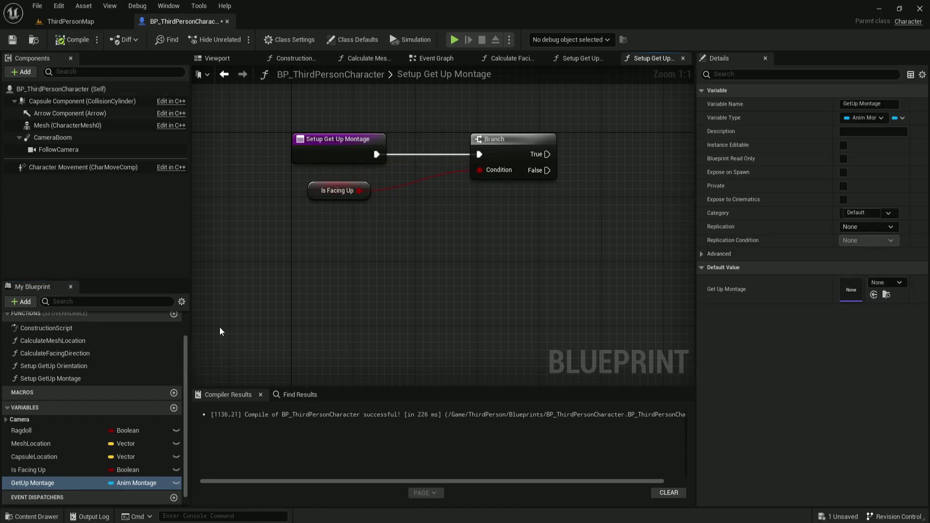
Duplicate it as GetUp Montage_Front and GetUp Montage_Back, then recompile.
right_click(63, 482)
click(162, 459)
scroll(321, 342, down, 1)
text(GetUp Montage_Front)
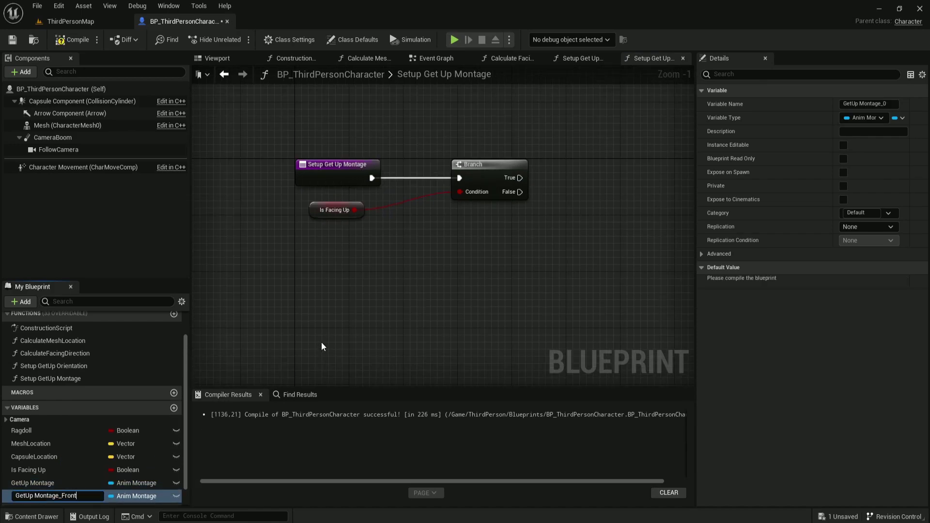
key(Return)
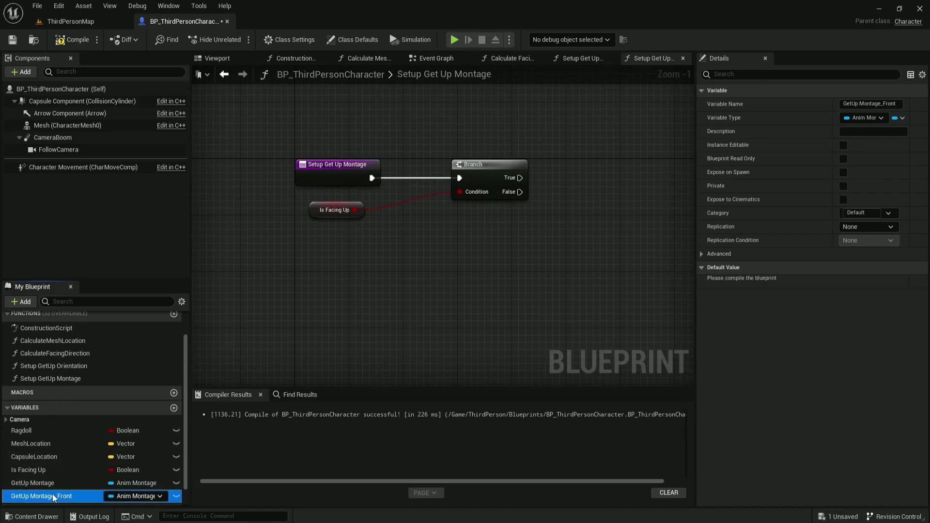
right_click(54, 495)
click(120, 472)
key(BackSpace)
key(BackSpace)
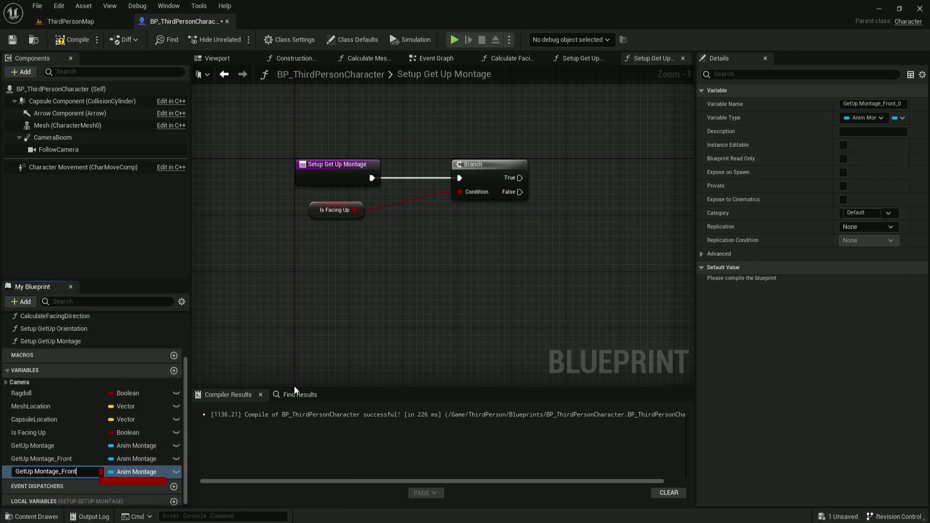
text(k)
key(Return)
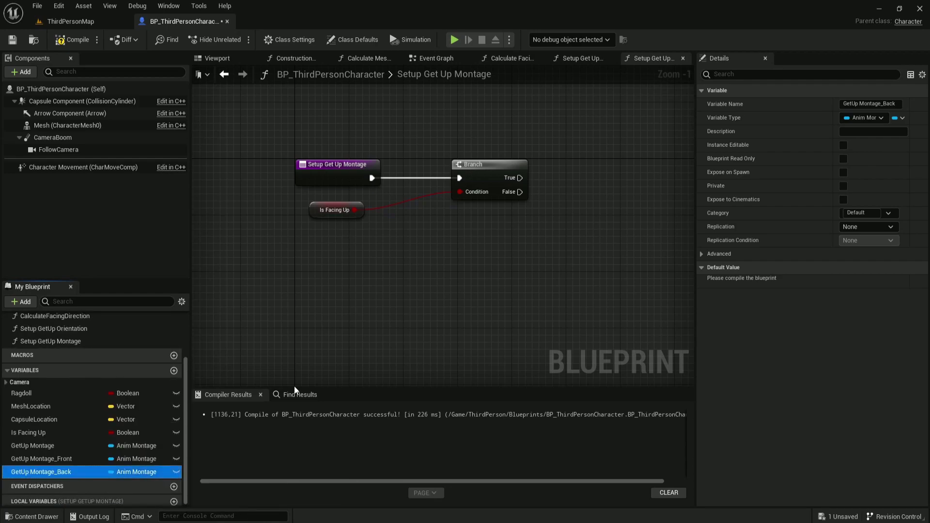
click(79, 40)
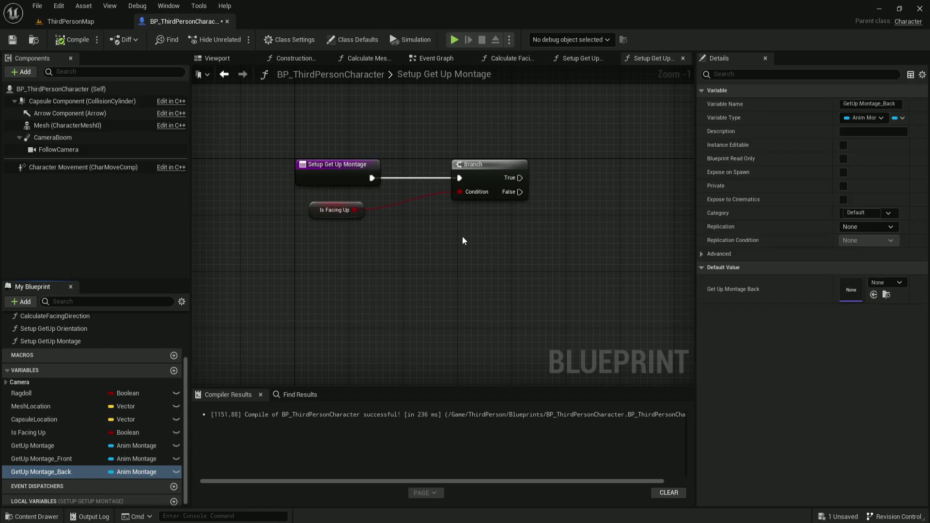
scroll(462, 237, up, 1)
Connect both Branch outputs to the SET Get Up Montage node, routing False through two reroutes.
alt+drag(32, 445, 543, 185)
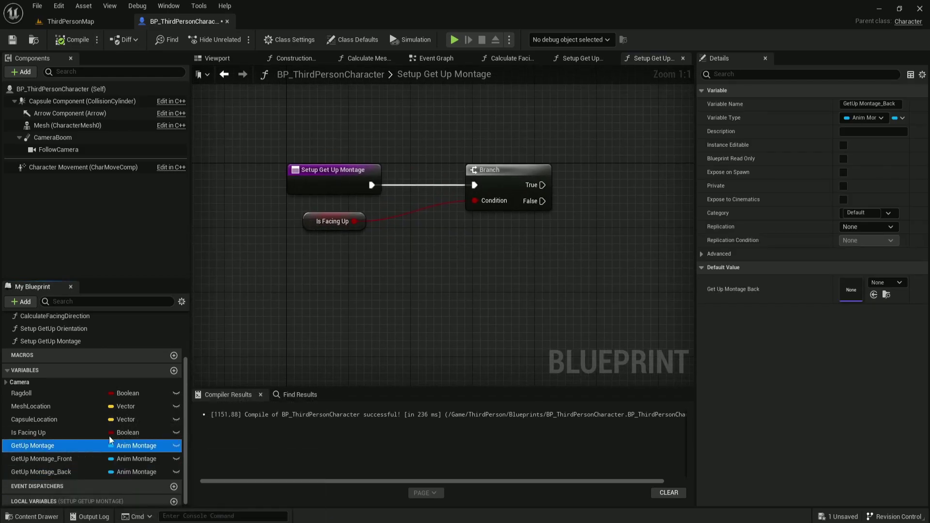
scroll(550, 310, down, 2)
drag(461, 225, 634, 226)
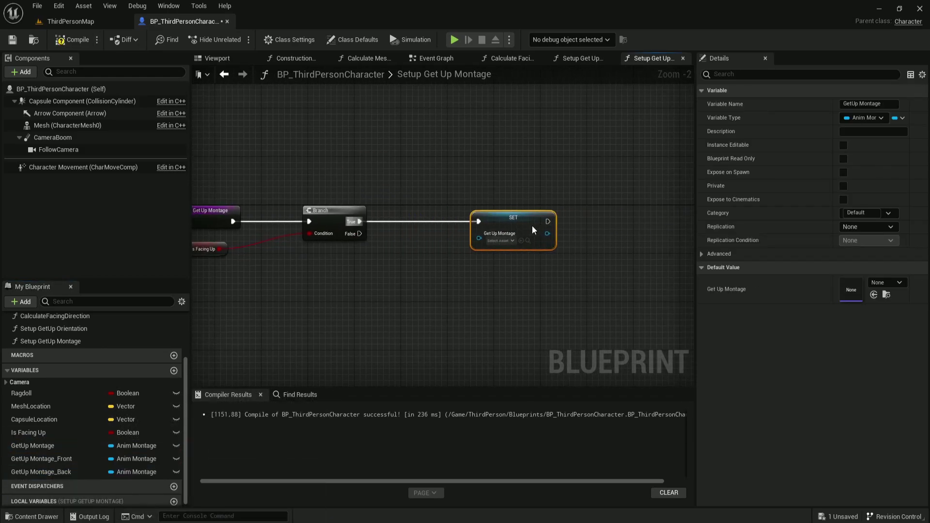
click(415, 245)
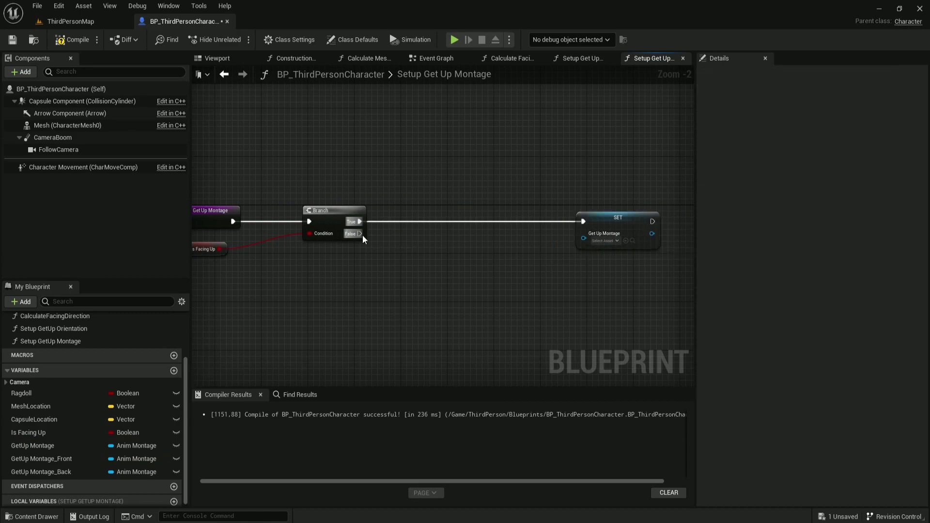
drag(362, 236, 583, 222)
double_click(385, 227)
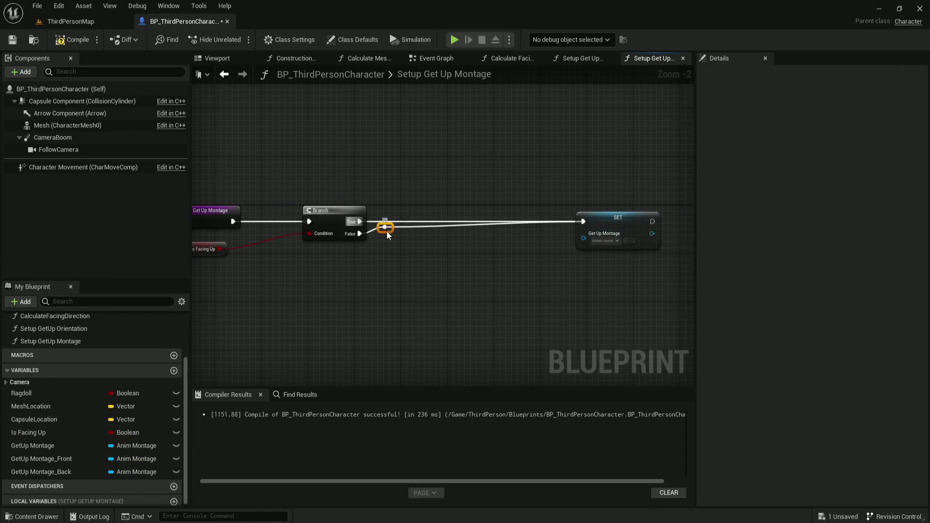
drag(386, 231, 397, 260)
double_click(486, 242)
drag(486, 242, 546, 263)
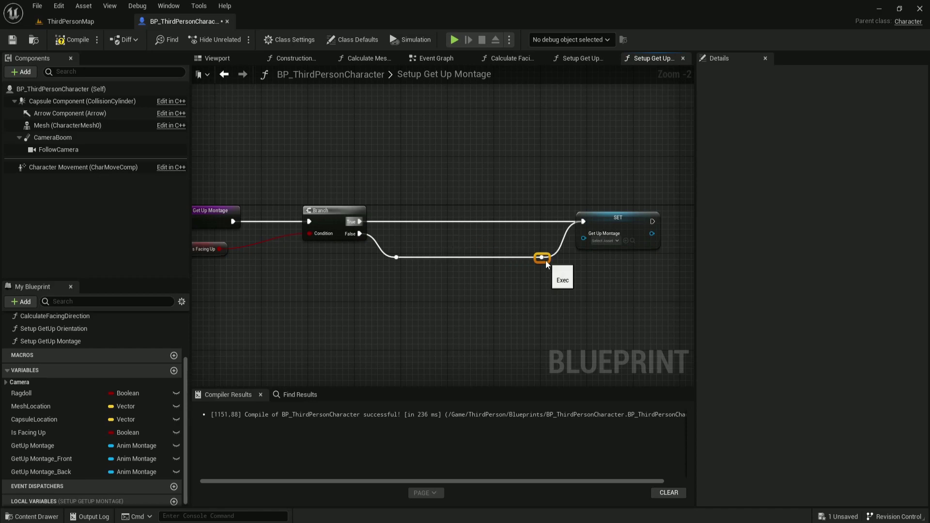
Feed Get Up Montage from a Select node indexed by Is Facing Up.
scroll(546, 263, up, 2)
drag(564, 183, 326, 305)
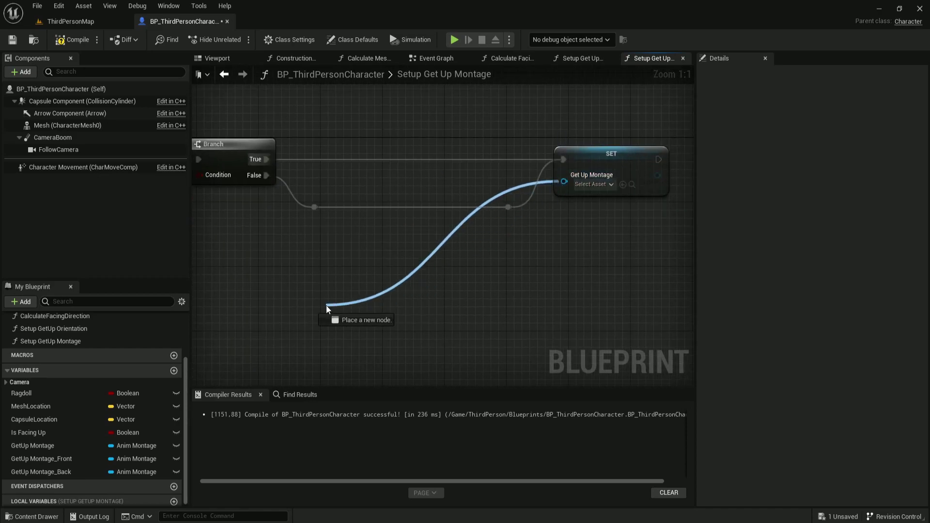
text(select)
key(Return)
right_drag(353, 311, 424, 226)
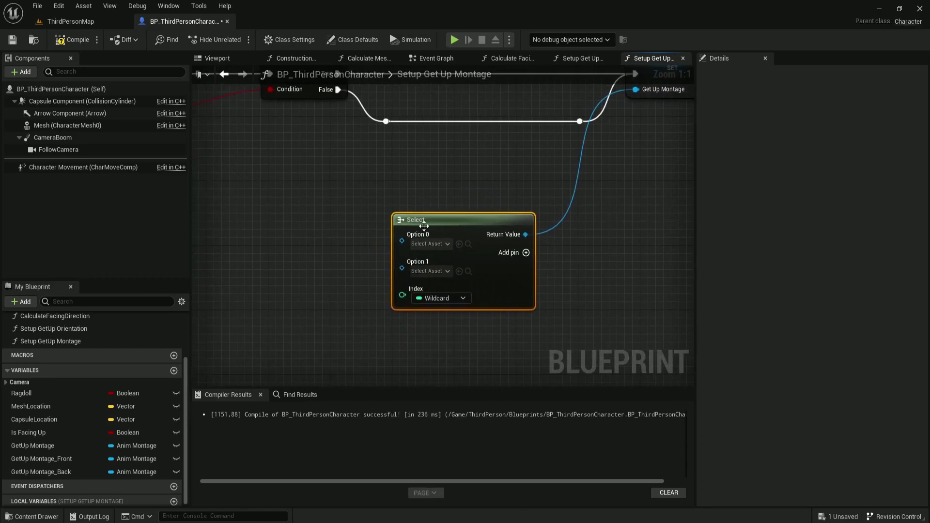
drag(424, 226, 293, 203)
right_drag(242, 177, 395, 162)
drag(29, 432, 422, 249)
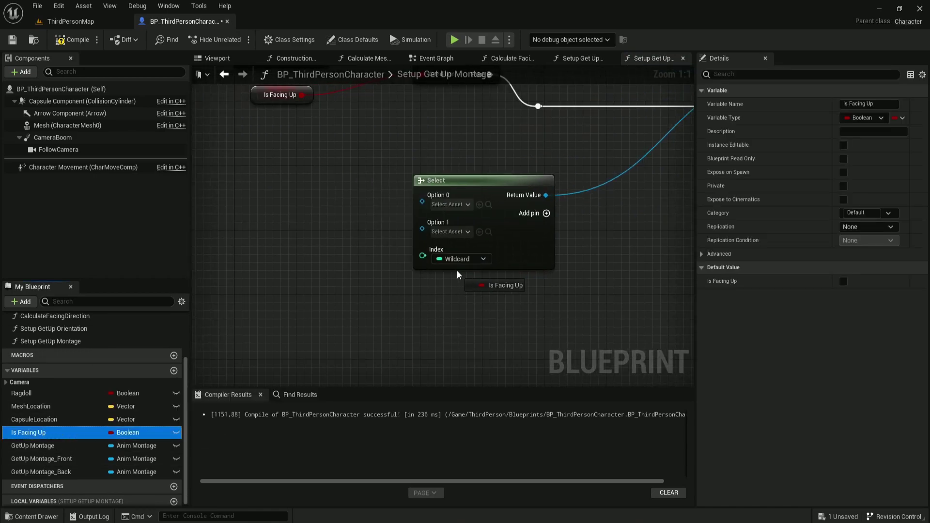
click(354, 356)
drag(348, 257, 448, 281)
click(316, 297)
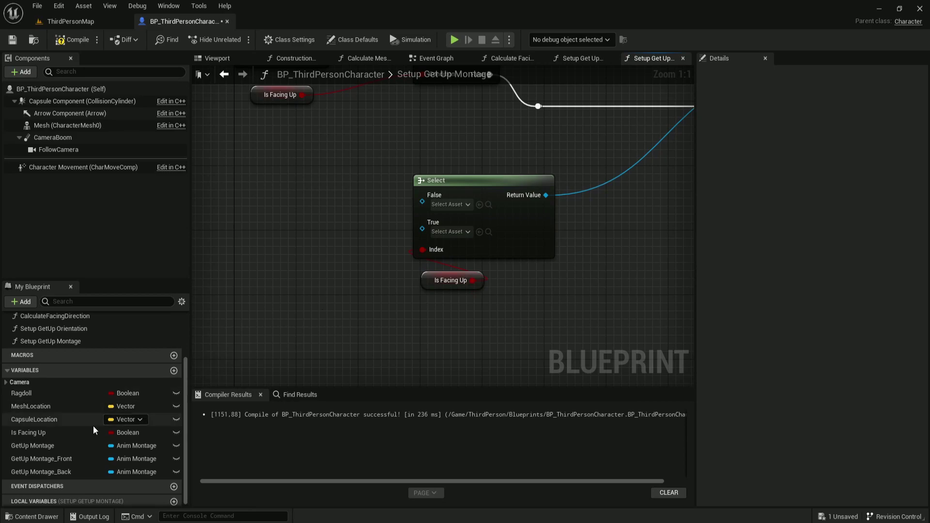
Add GetUp Montage_Front and _Back getters, wiring Front to Select's False and Back to True.
drag(50, 461, 273, 188)
click(318, 205)
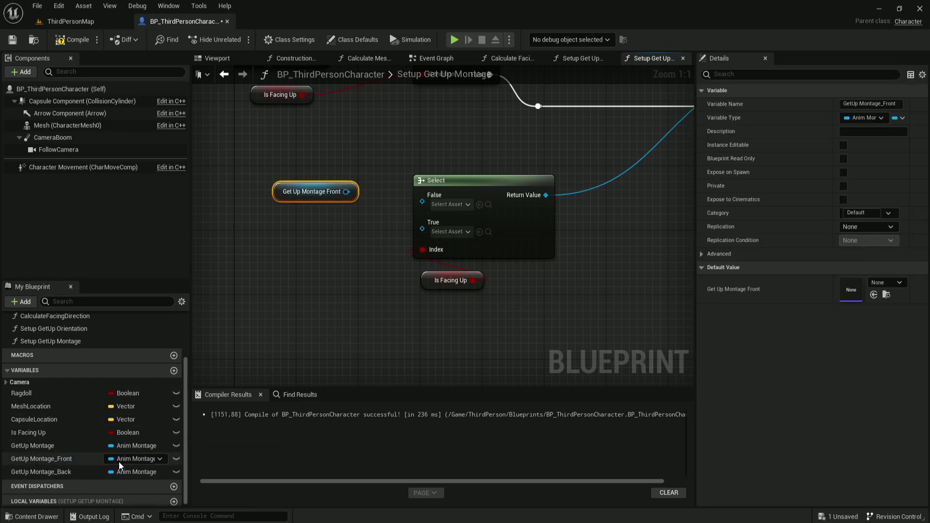
drag(119, 469, 274, 222)
click(296, 244)
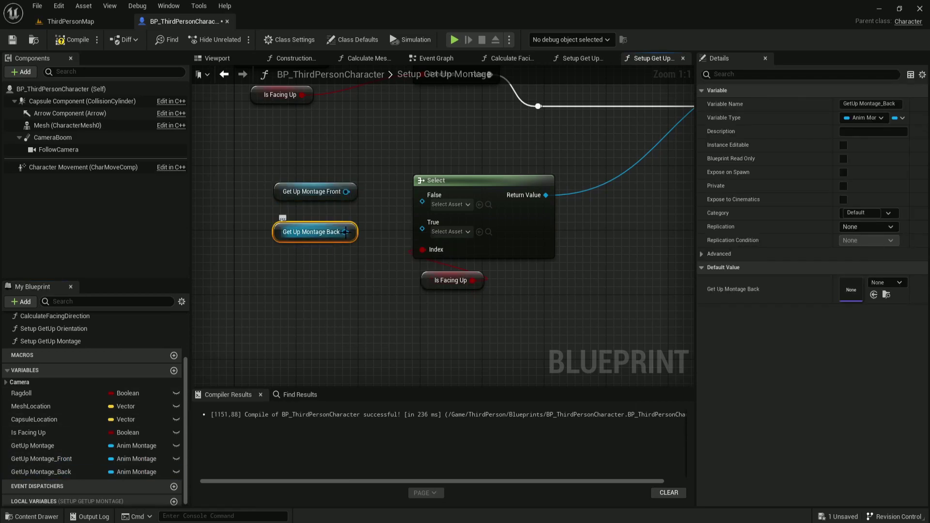
drag(345, 232, 422, 229)
drag(346, 192, 426, 196)
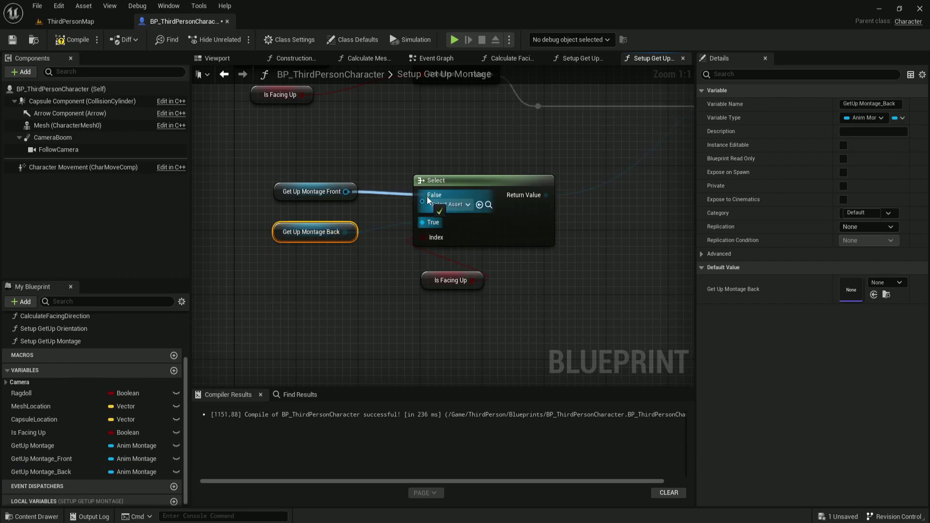
scroll(388, 284, down, 2)
click(303, 247)
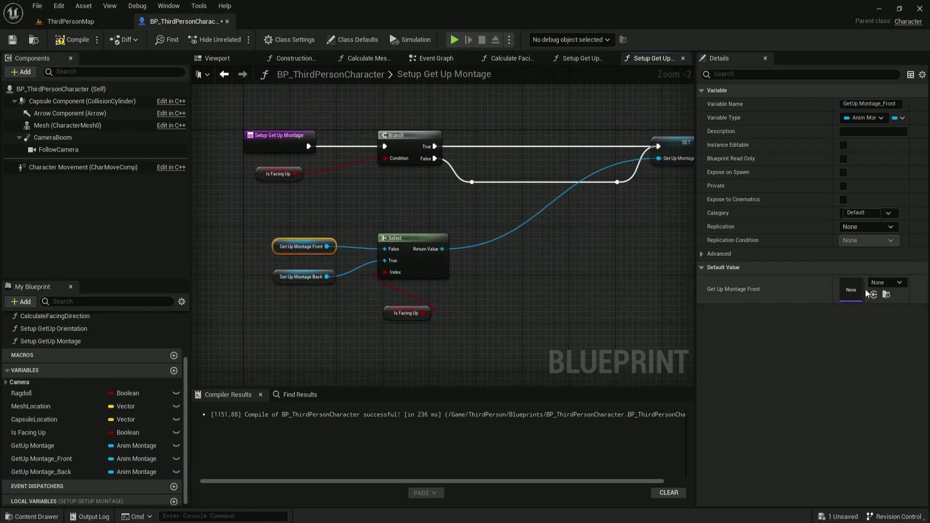
In Content > GetUpAnimations, create montage AM_GetUp_Back from the back get-up animation.
click(83, 22)
click(193, 349)
double_click(179, 395)
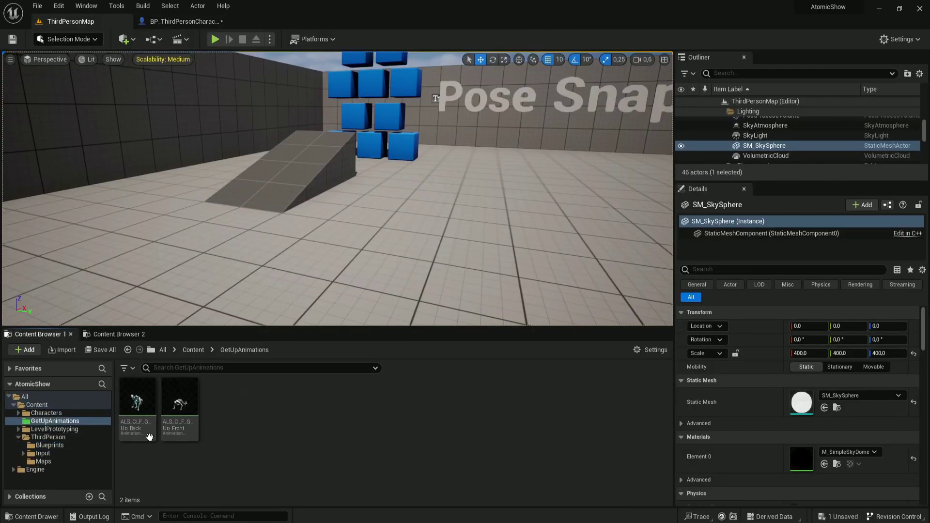
right_click(131, 403)
mouse_move(231, 118)
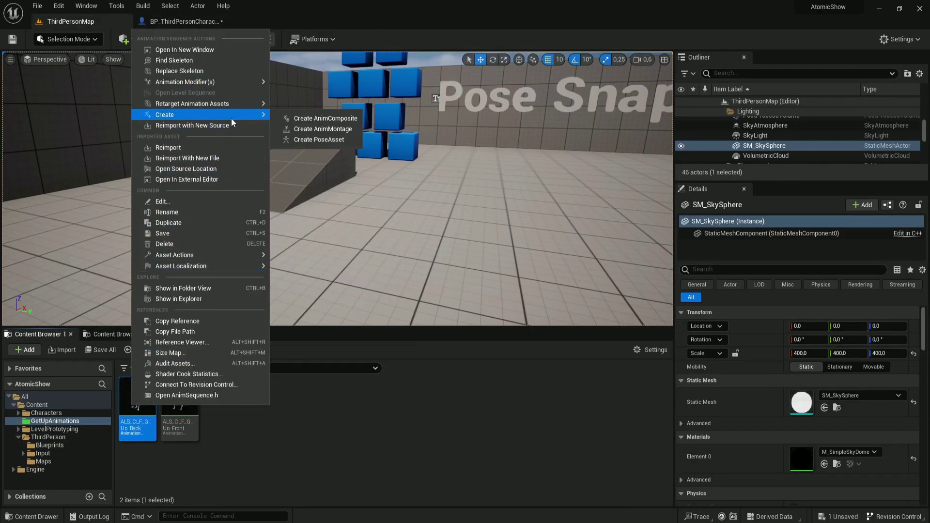
click(284, 120)
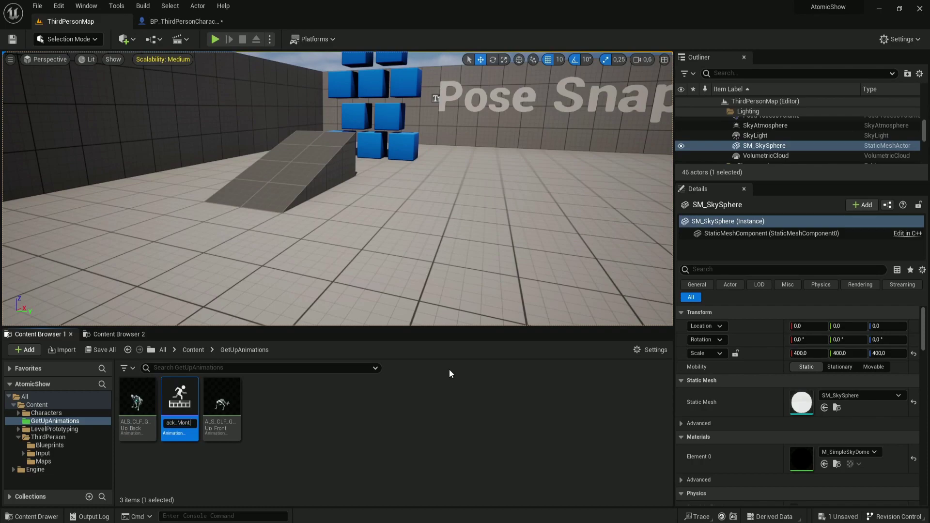
key(BackSpace)
key(BackSpace)
key(BackSpace)
key(BackSpace)
key(BackSpace)
key(BackSpace)
key(Return)
Create a montage from the front get-up animation and name it AM_GetUp_Front.
right_click(193, 407)
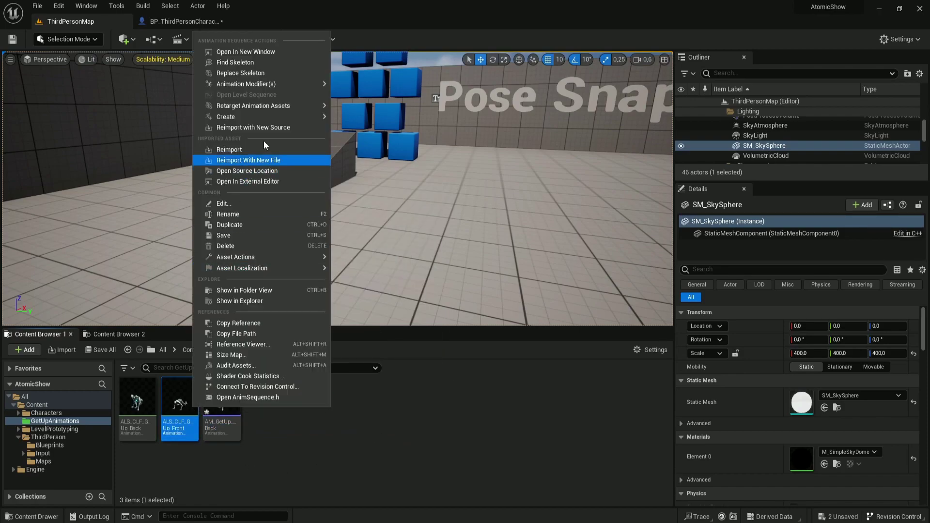
mouse_move(300, 116)
click(373, 121)
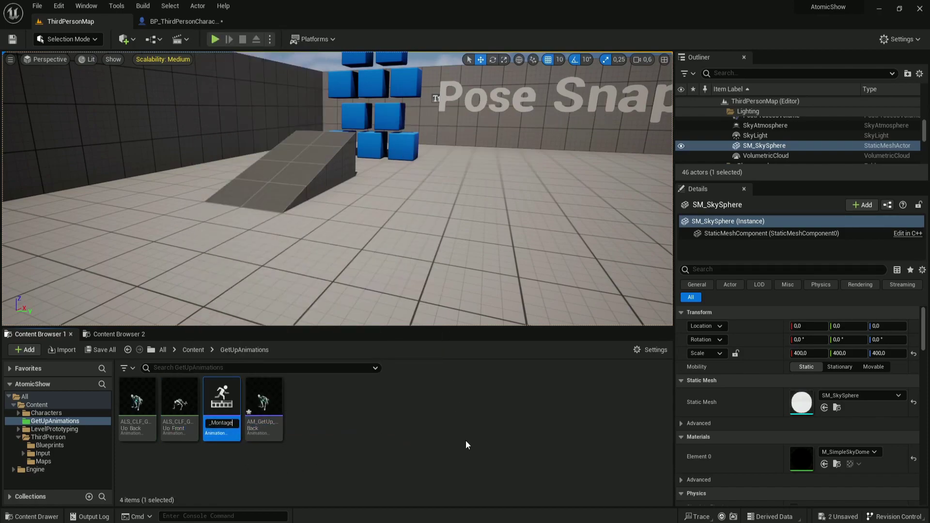
key(BackSpace)
key(BackSpace)
key(BackSpace)
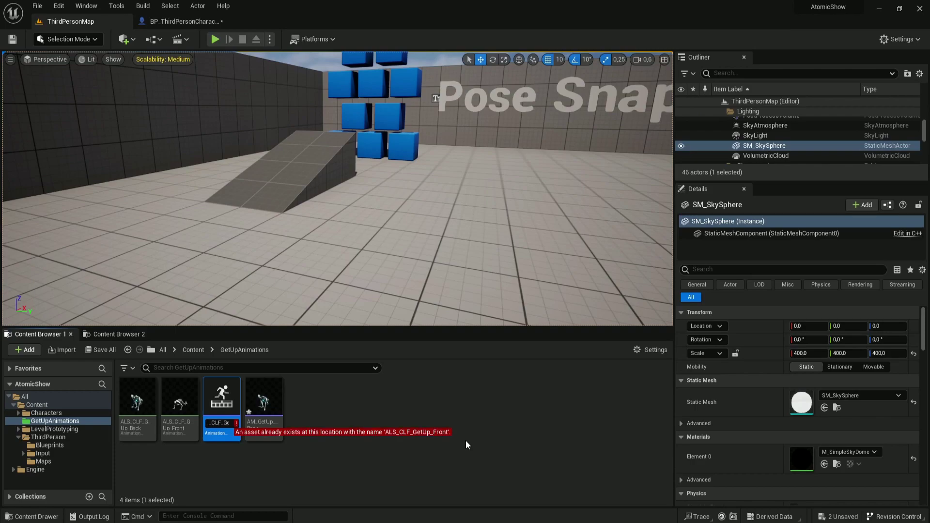
key(BackSpace)
text(AM_GetUp)
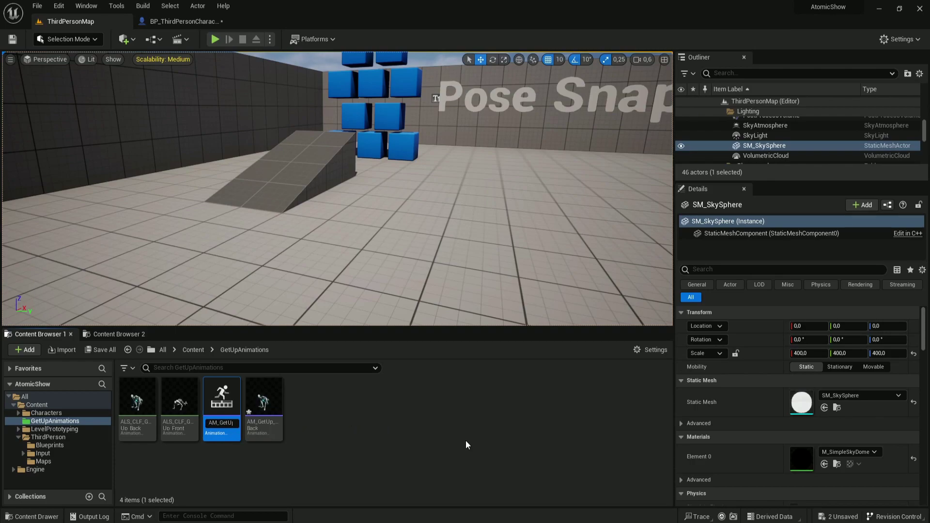
key(Return)
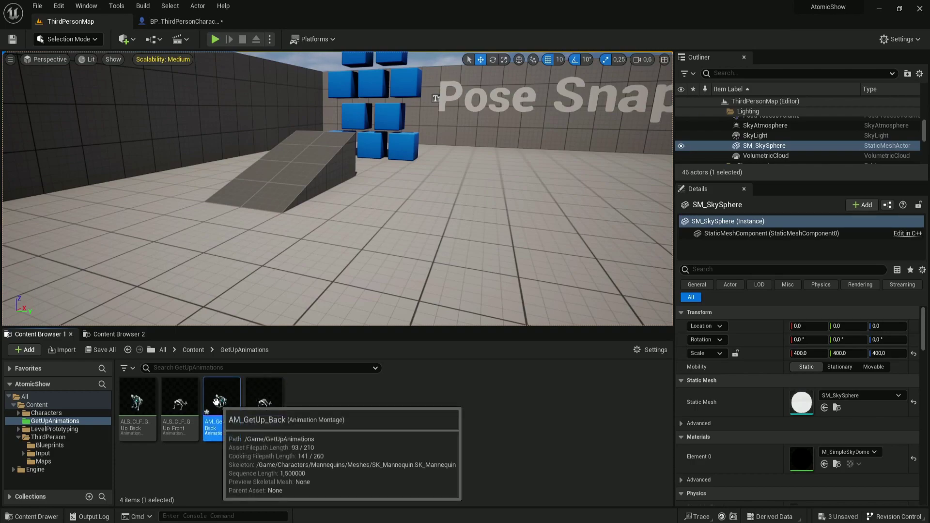
Default GetUp Montage_Back to AM_GetUp_Back and GetUp Montage_Front to AM_GetUp_Front, then compile.
click(190, 20)
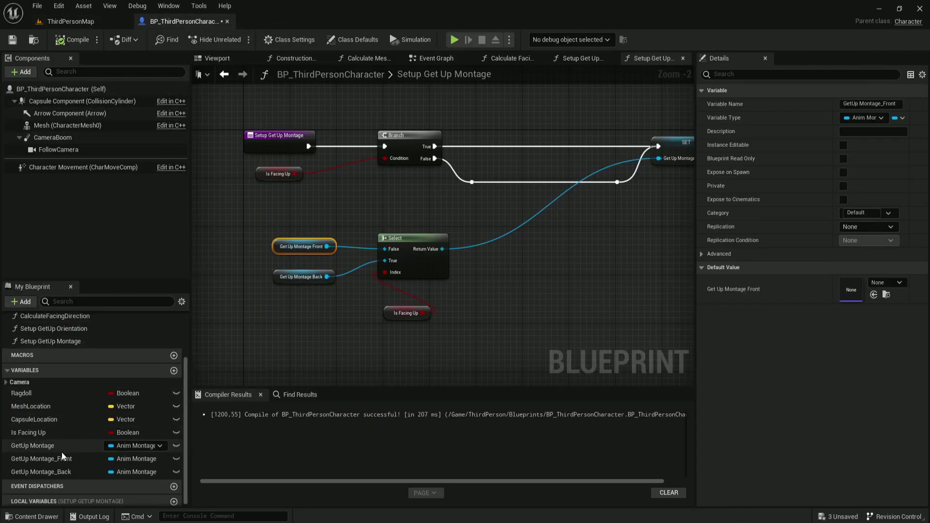
click(57, 475)
click(873, 295)
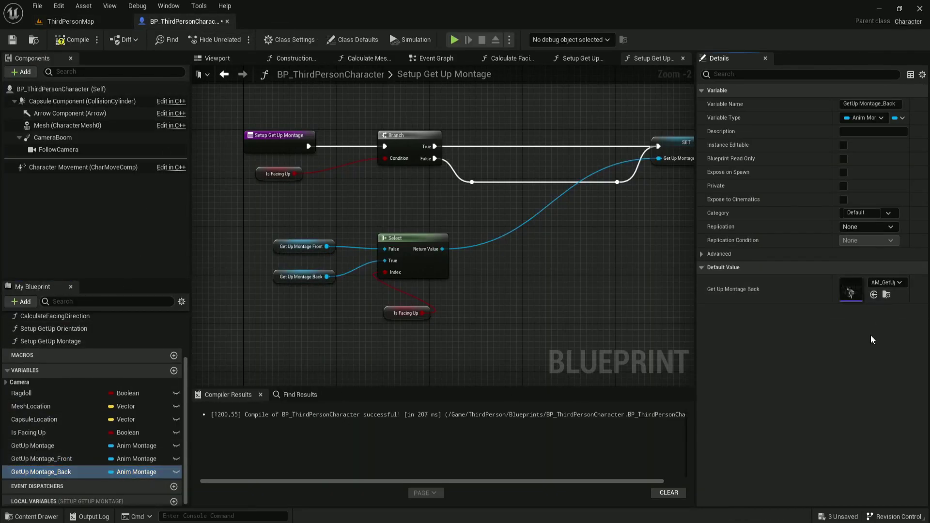
click(71, 22)
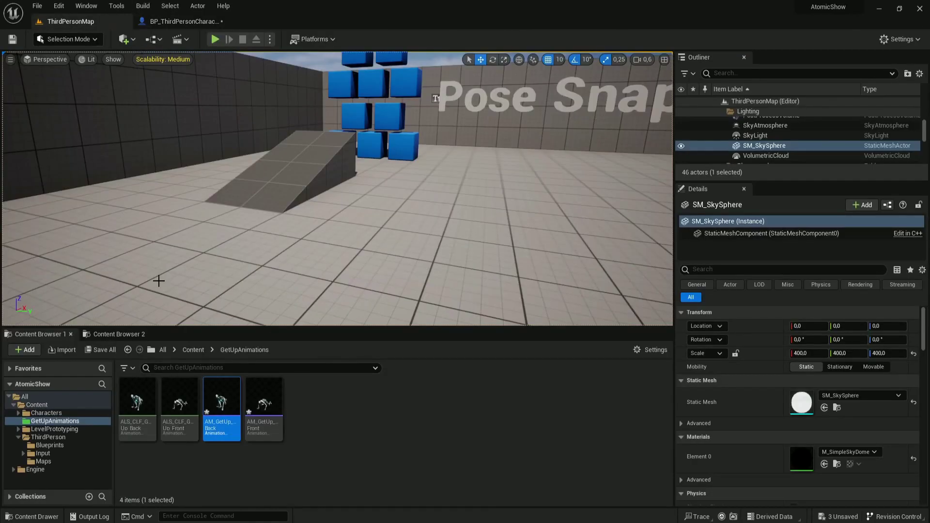
click(185, 23)
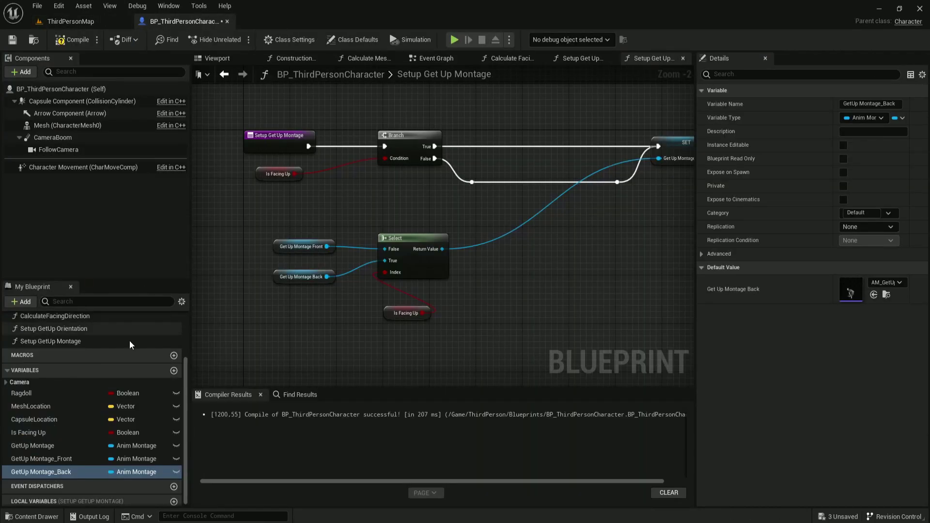
click(81, 459)
click(874, 294)
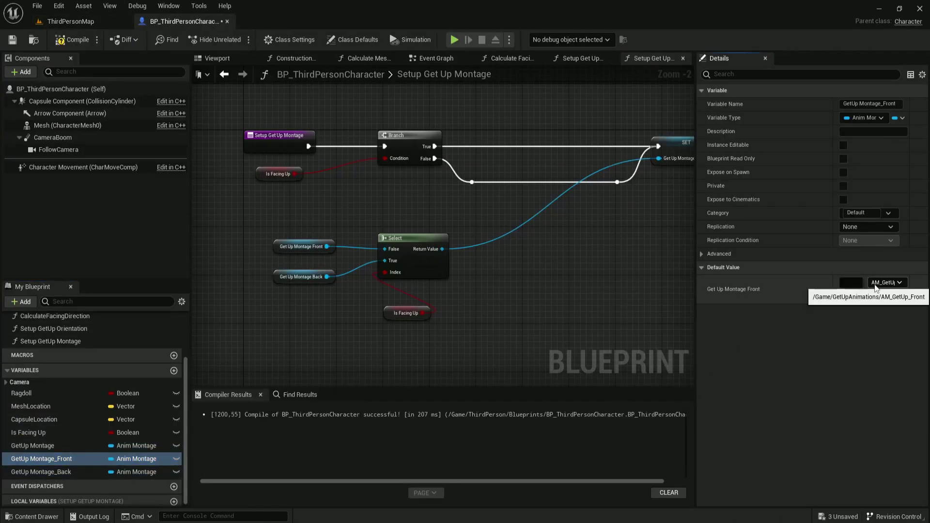
click(87, 42)
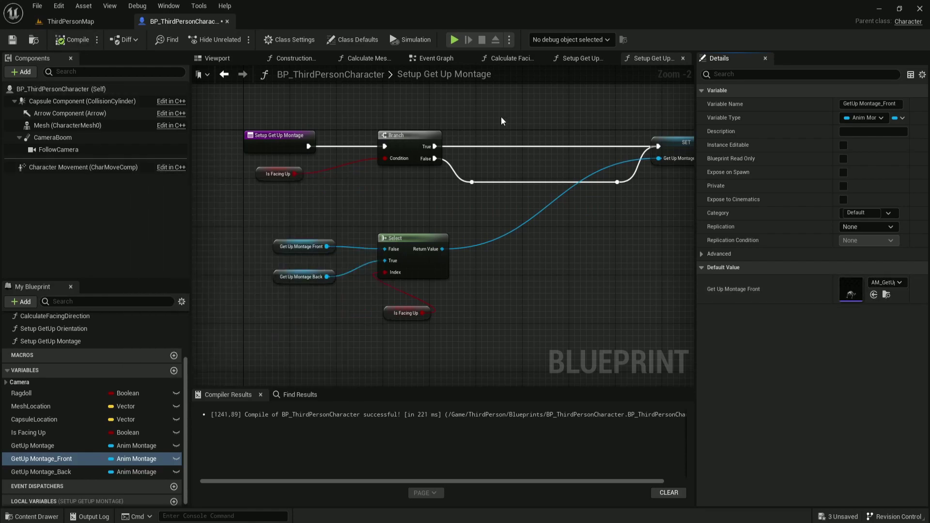
click(438, 60)
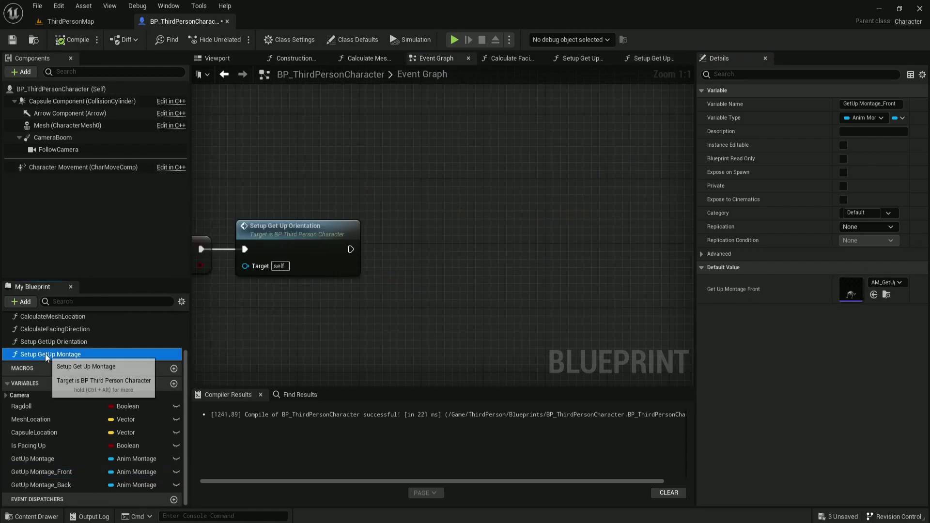
Call Setup Get Up Montage after Setup Get Up Orientation, followed by a Delay node.
mouse_move(45, 354)
mouse_down()
mouse_move(380, 256)
mouse_move(468, 252)
mouse_up()
scroll(433, 184, down, 2)
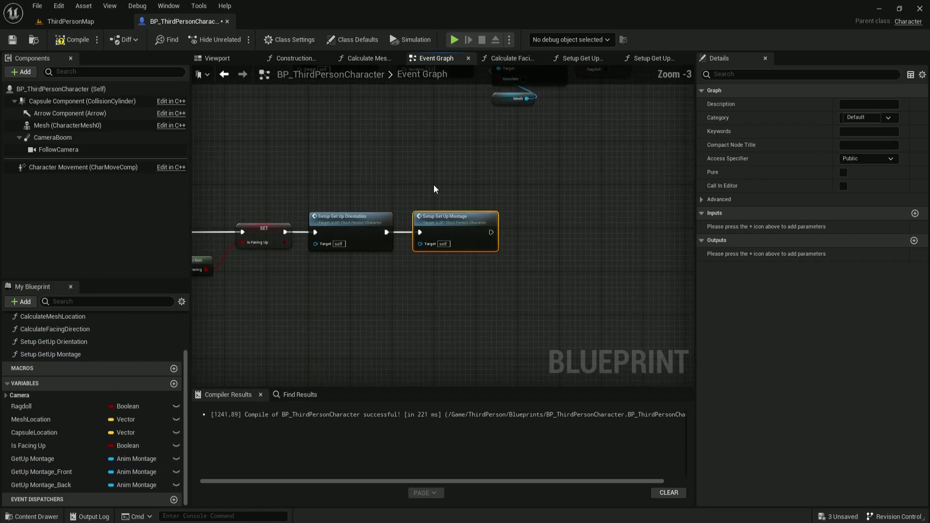
scroll(406, 208, down, 1)
click(486, 292)
right_drag(486, 292, 405, 275)
scroll(406, 274, up, 3)
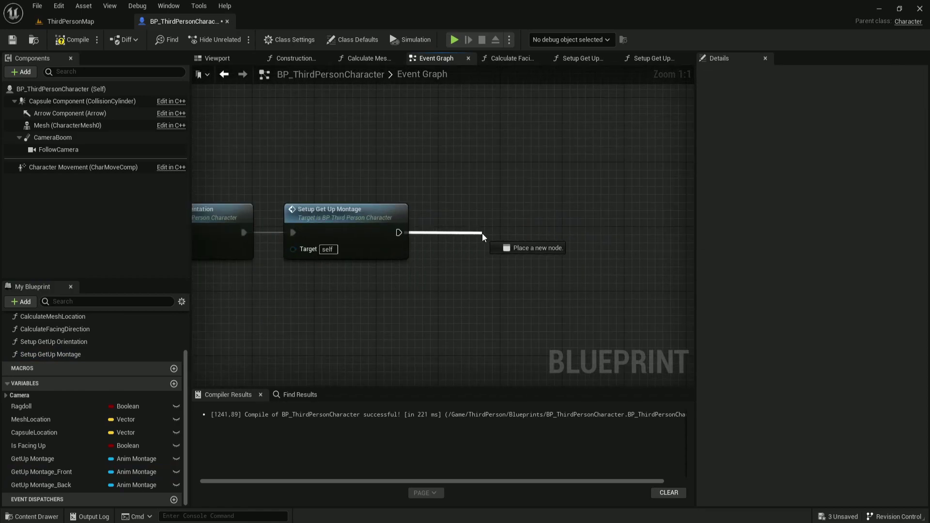
drag(397, 232, 481, 234)
text(delay)
key(Return)
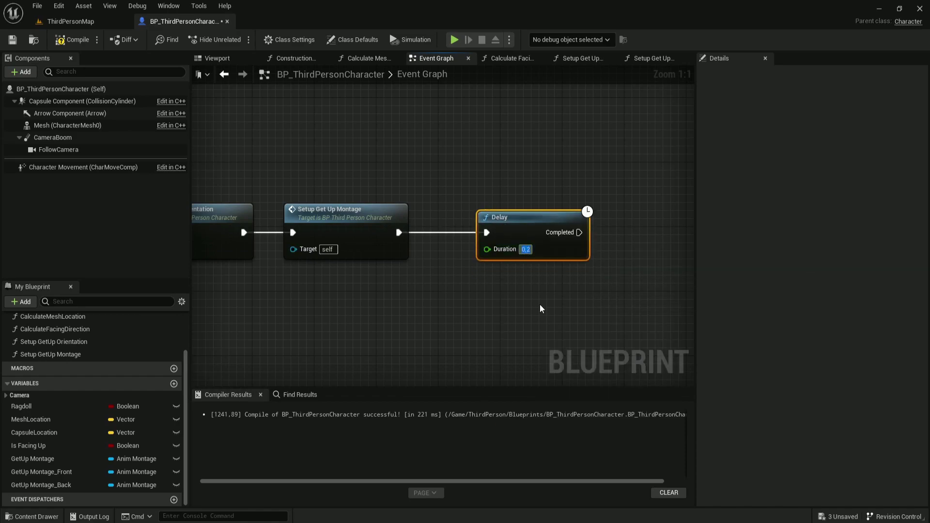
Duplicate the Delay, chain it after the first, and wrap both in a 'For Frame Delay' comment.
right_drag(611, 294, 413, 303)
key(ctrl+c)
key(ctrl+v)
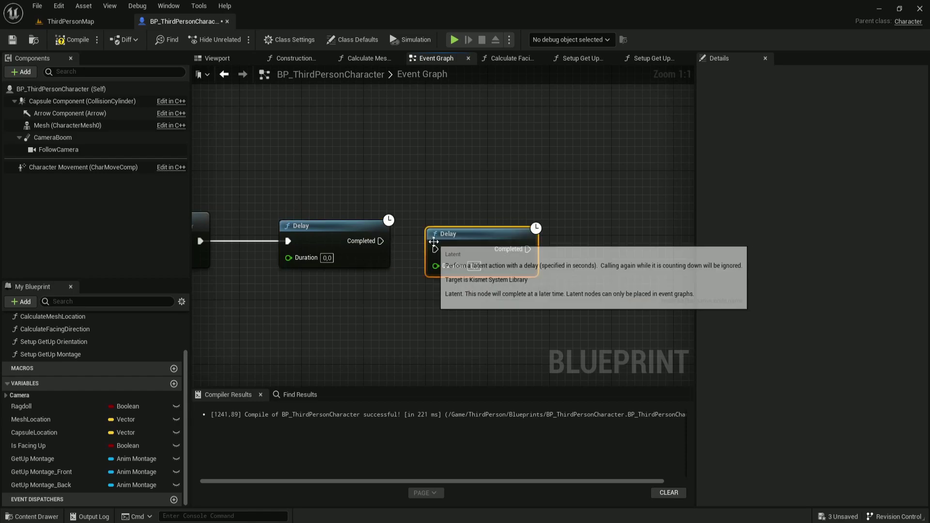
drag(381, 241, 391, 238)
drag(466, 230, 475, 222)
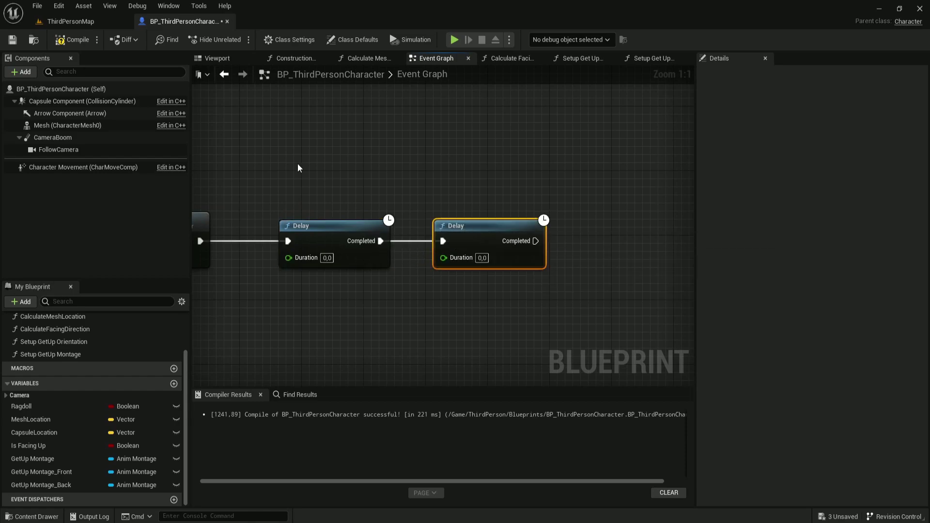
drag(296, 166, 564, 338)
text(c)
text(For Frame Delayt)
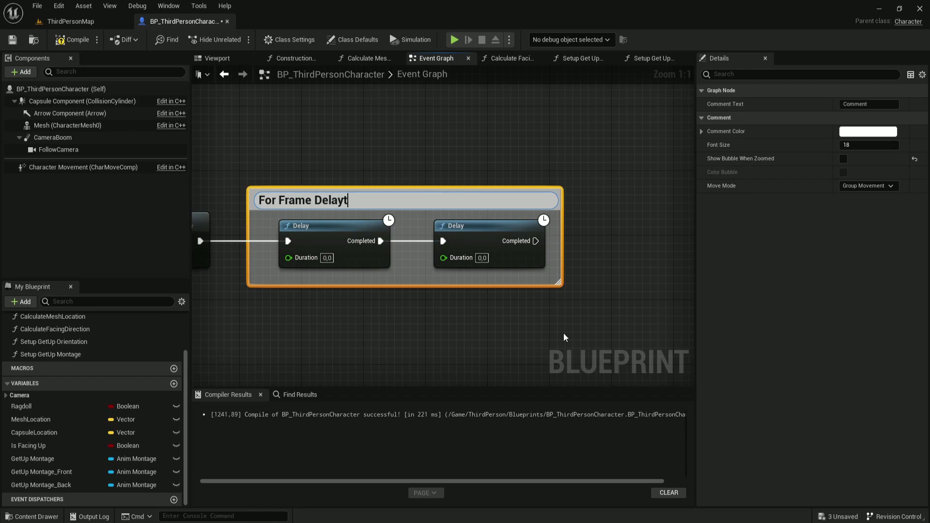
key(BackSpace)
key(Return)
Add a Mesh component getter below the Delay nodes.
click(544, 296)
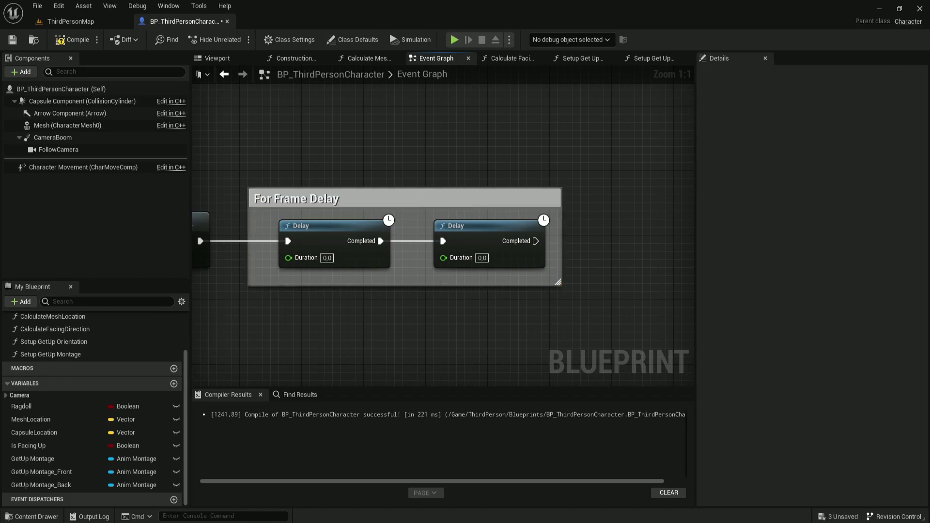
right_drag(544, 296, 502, 249)
mouse_move(63, 125)
mouse_down()
mouse_move(476, 289)
mouse_move(527, 275)
mouse_up()
Add Get Anim Instance from Mesh and a Save Pose Snapshot on it, triggered by the second Delay.
text(get anim)
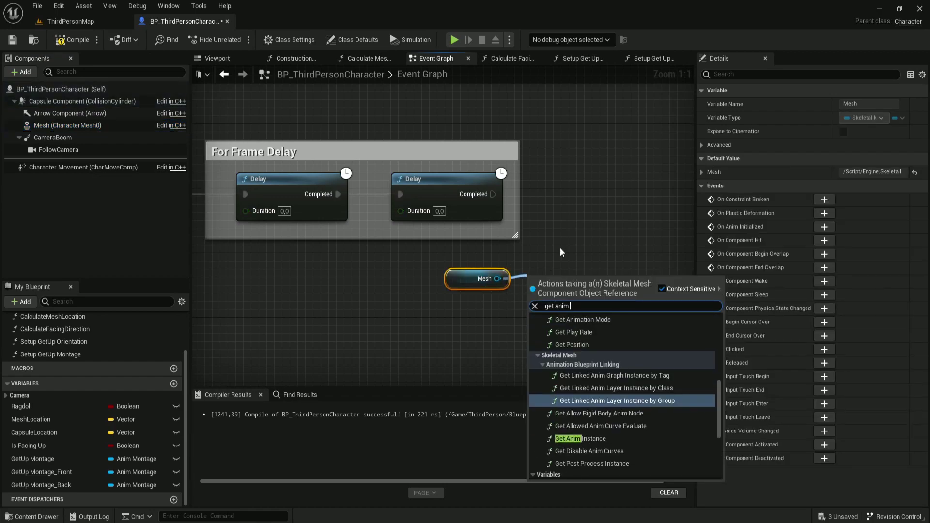
key(Down)
key(Down)
key(Down)
key(Return)
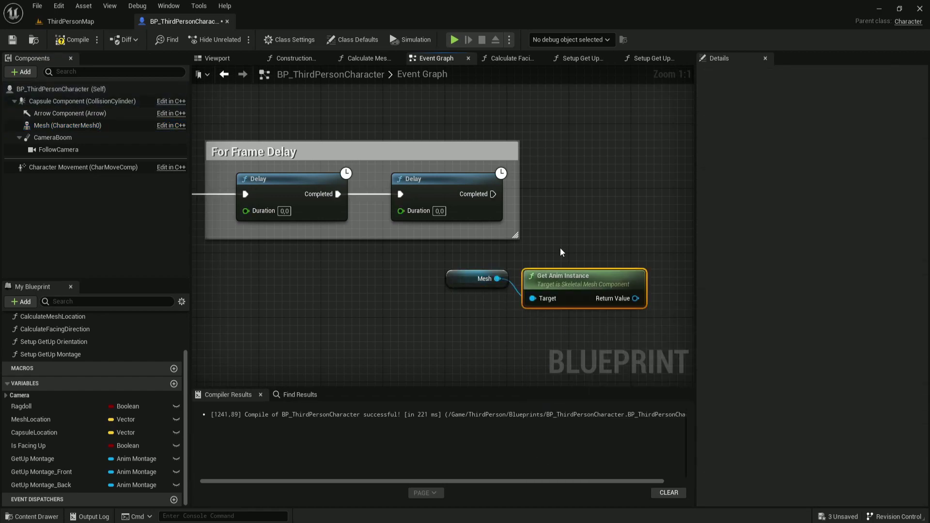
key(q)
right_drag(507, 330, 312, 346)
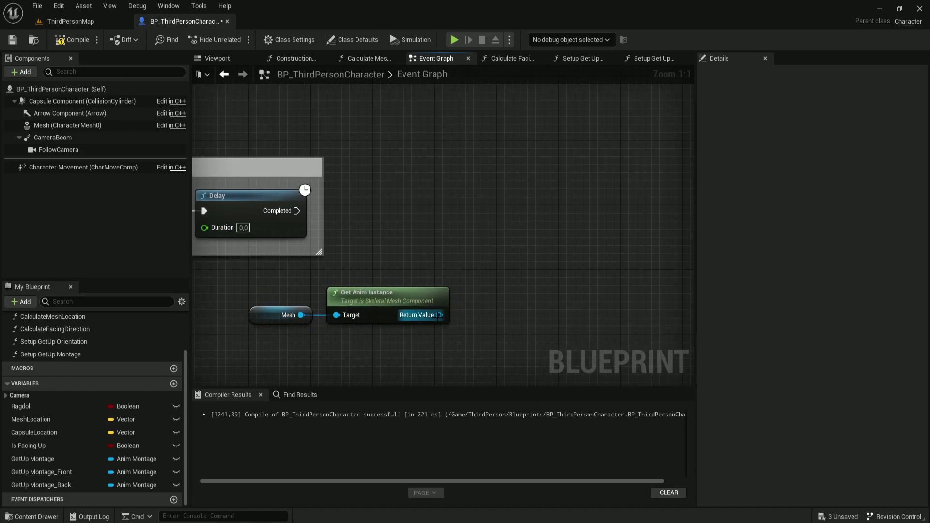
drag(439, 315, 477, 253)
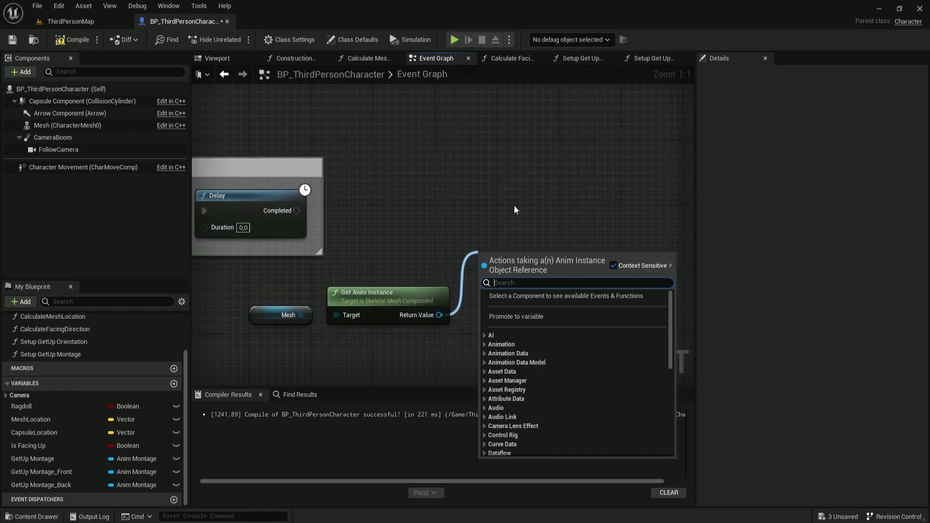
text(save)
key(Return)
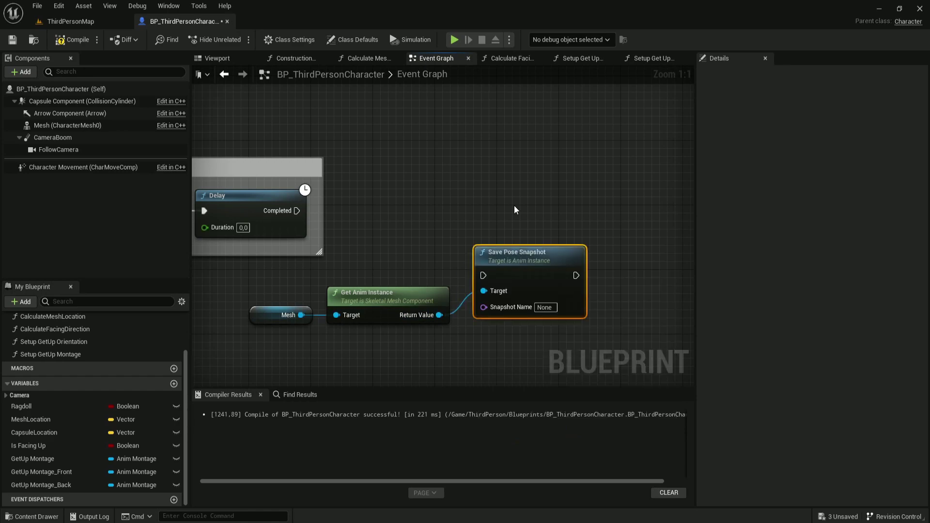
drag(482, 275, 298, 211)
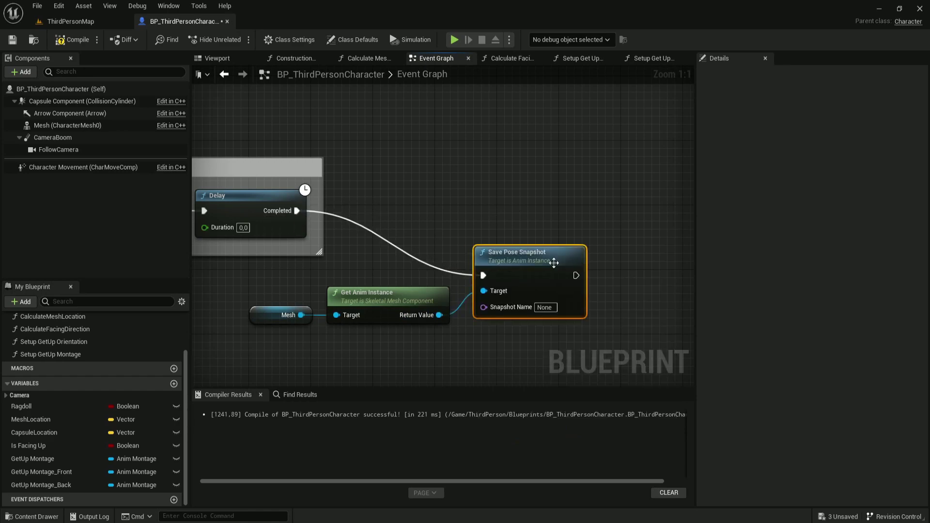
drag(519, 254, 527, 191)
right_drag(545, 275, 451, 304)
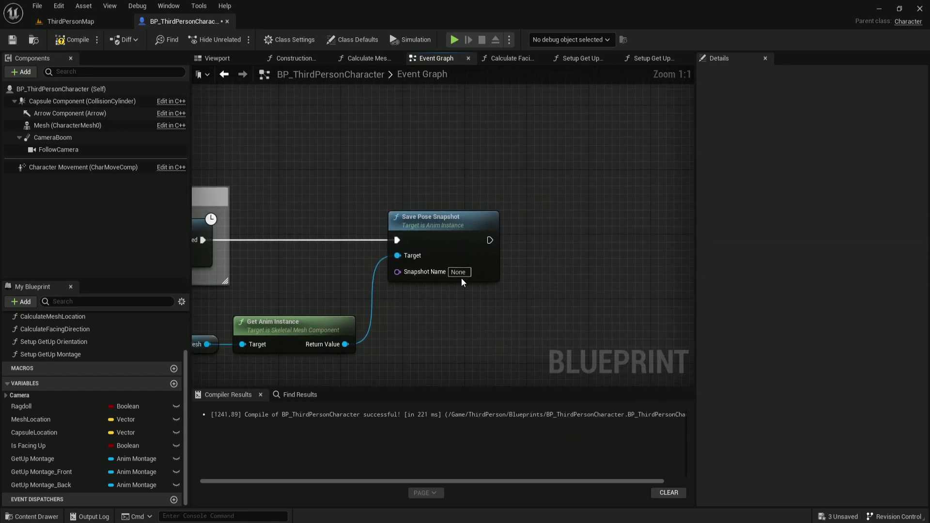
Name the pose snapshot TestSnapshot.
click(458, 272)
text(Test)
key(Return)
text(Snapshot)
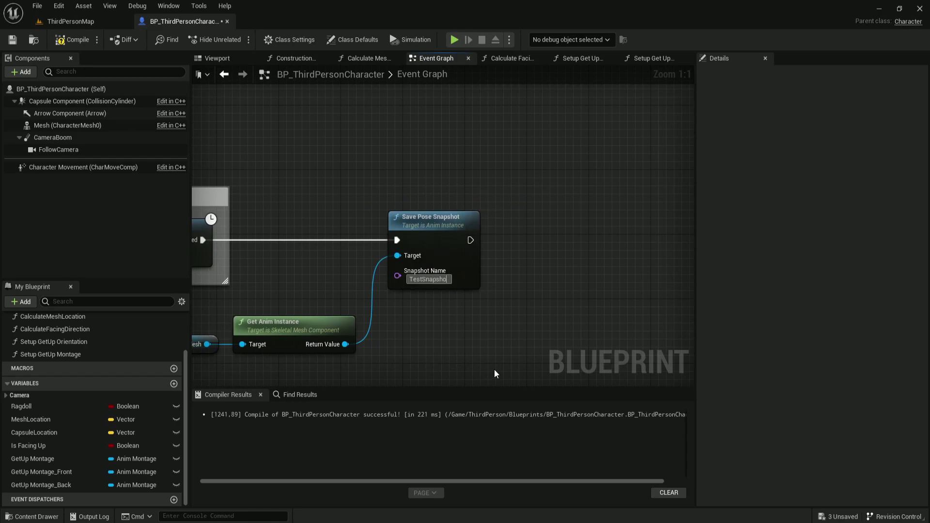
key(Return)
scroll(491, 312, down, 3)
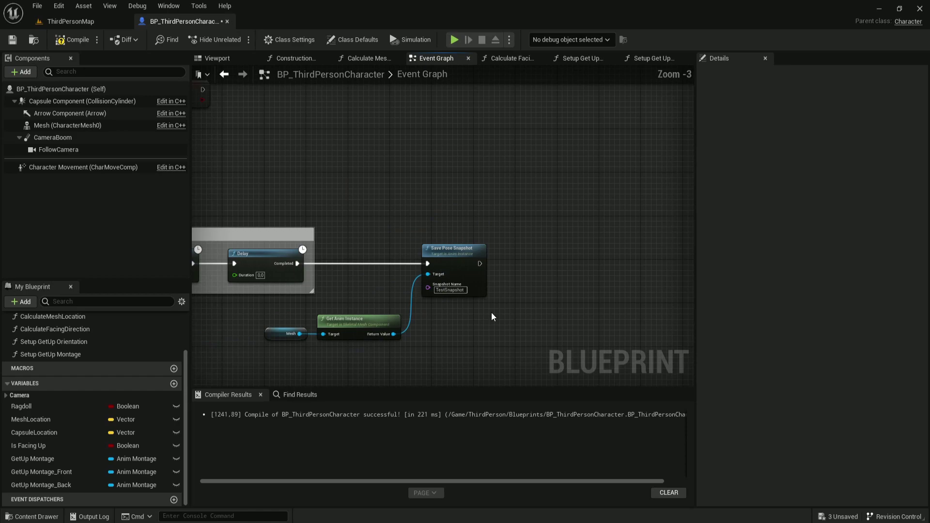
scroll(506, 286, up, 3)
right_drag(507, 286, 258, 328)
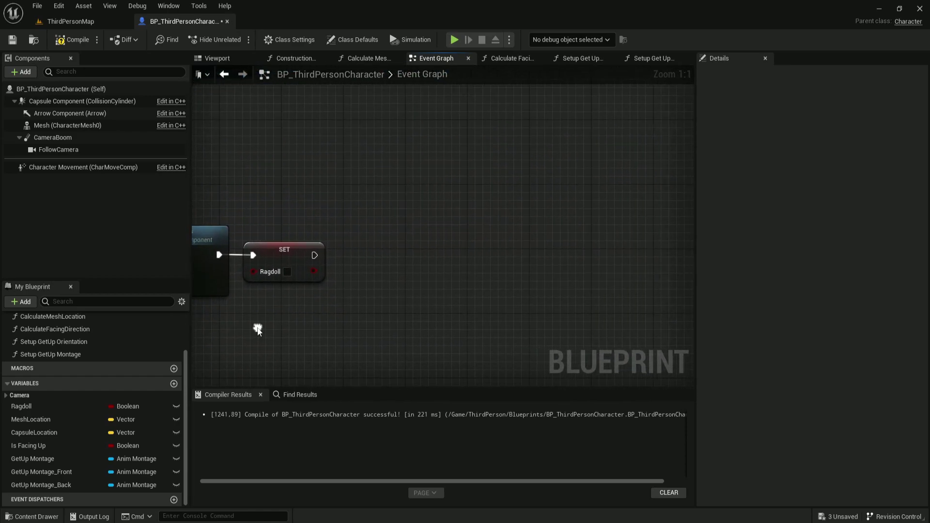
Add a Play Montage node after SET Ragdoll, then delete it.
drag(417, 254, 418, 254)
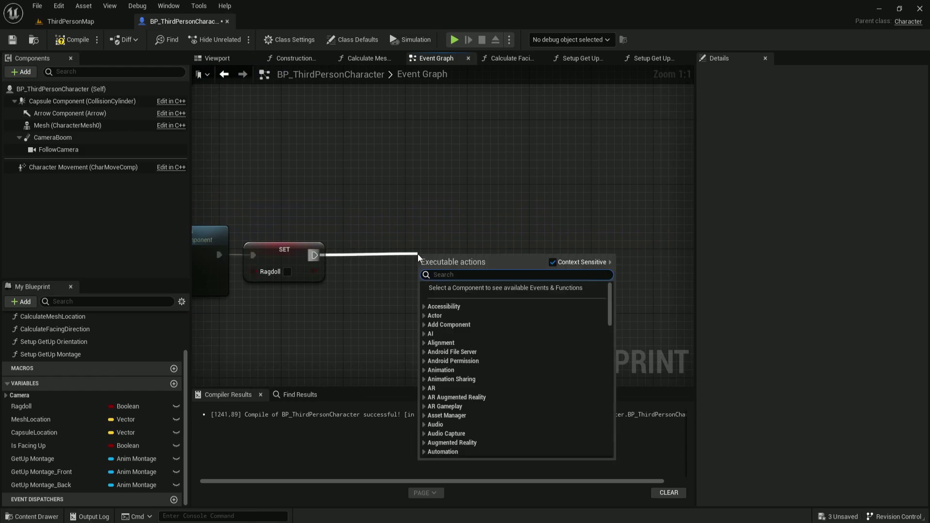
text(montage)
key(Up)
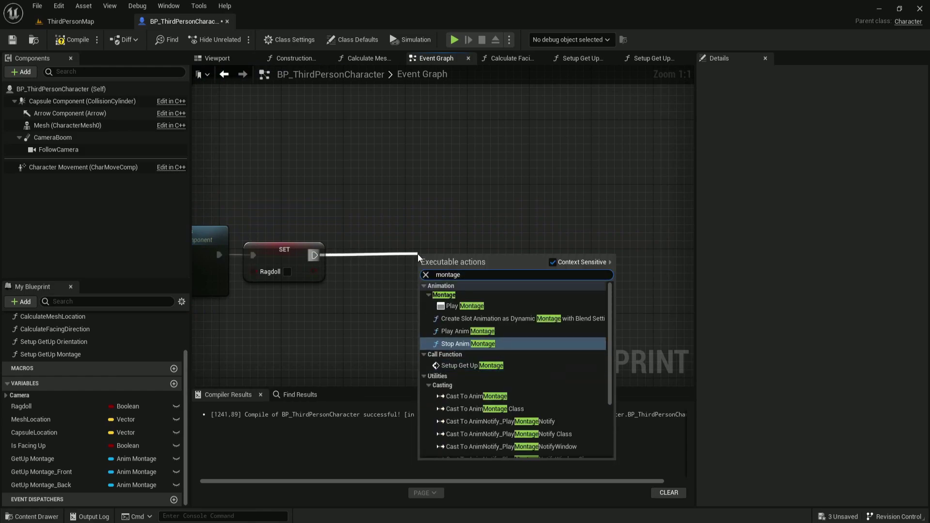
key(Up)
key(Up)
key(Up)
key(Return)
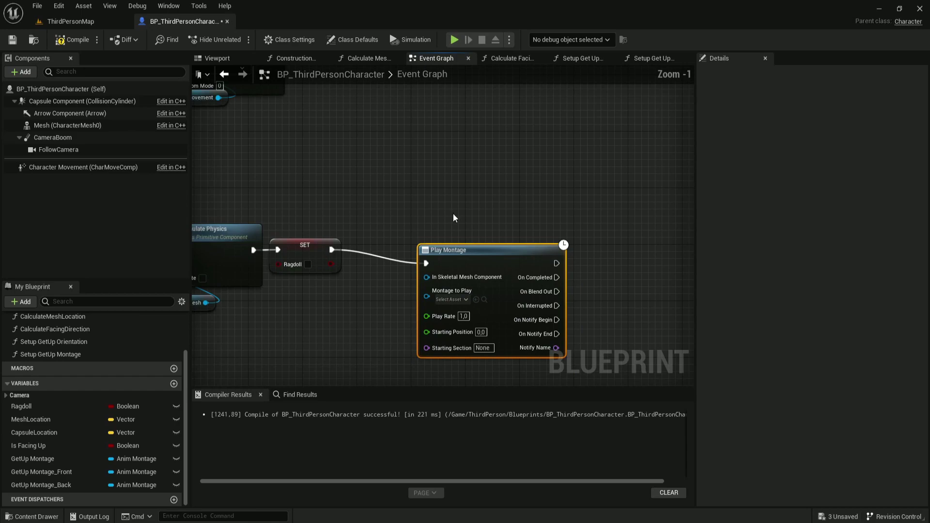
scroll(452, 213, down, 1)
right_drag(453, 213, 467, 172)
key(Delete)
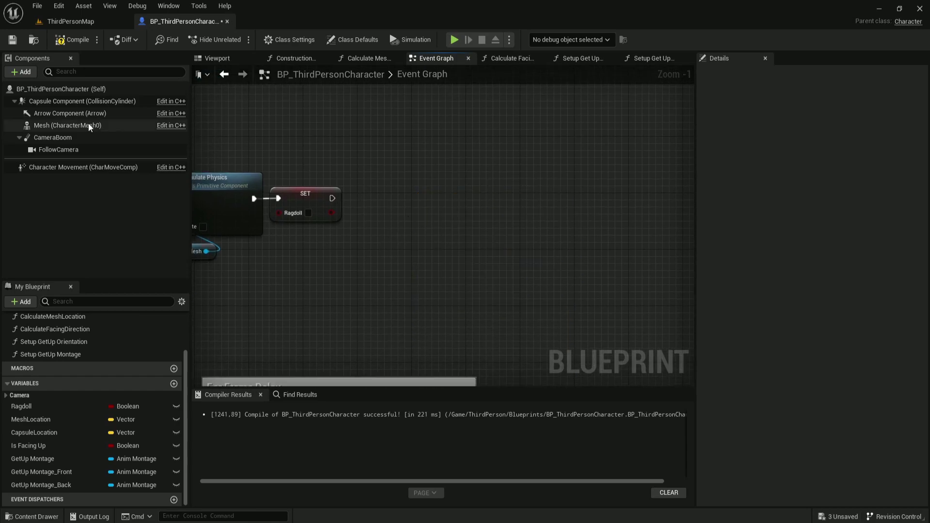
Add a Mesh getter with a Get Anim Instance node.
mouse_move(87, 125)
mouse_down()
mouse_move(320, 283)
mouse_move(397, 279)
mouse_up()
click(356, 286)
text(get anim)
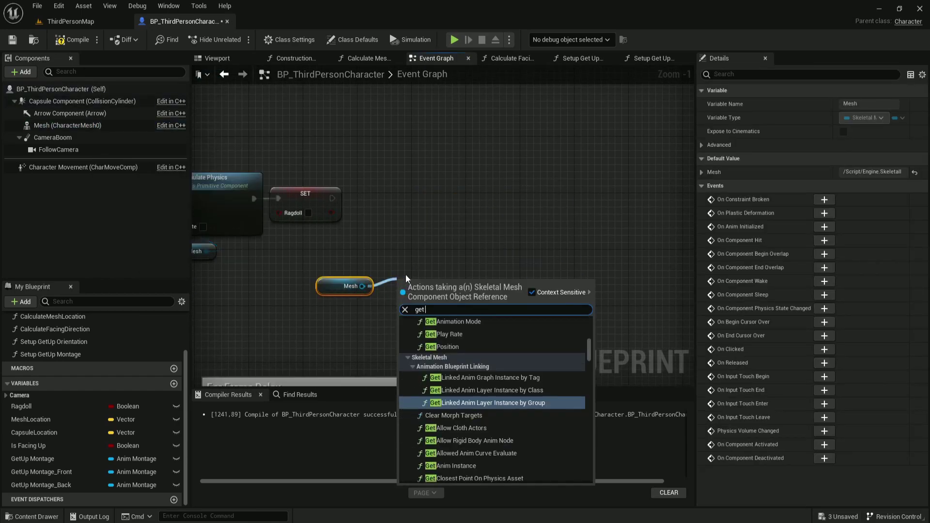
key(Down)
key(Down)
key(Down)
key(Return)
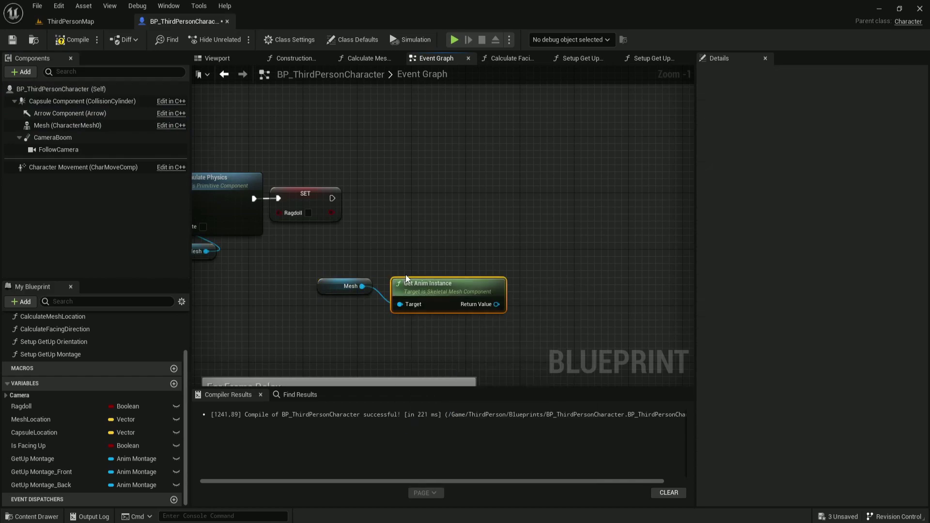
Add Montage Play on the anim instance, wired after SET Ragdoll, and tidy the nodes beside it.
drag(500, 311, 551, 192)
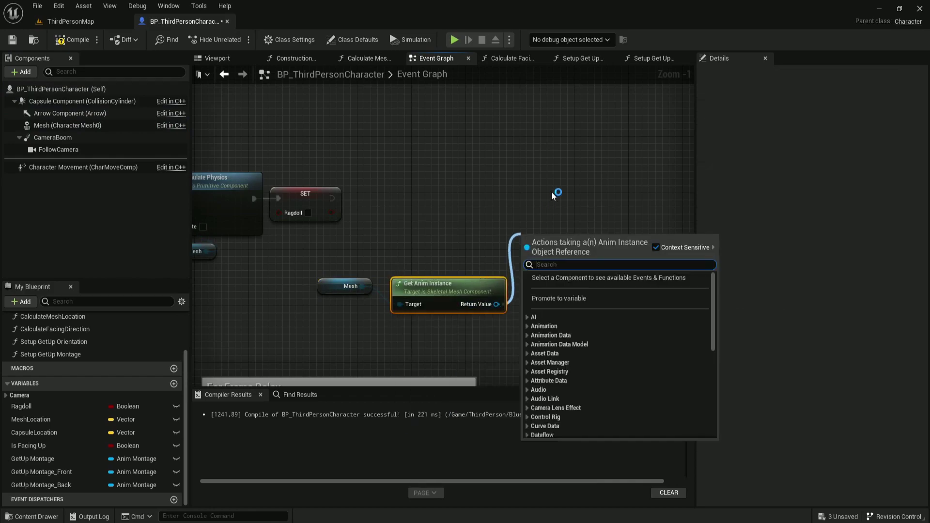
text(montage play)
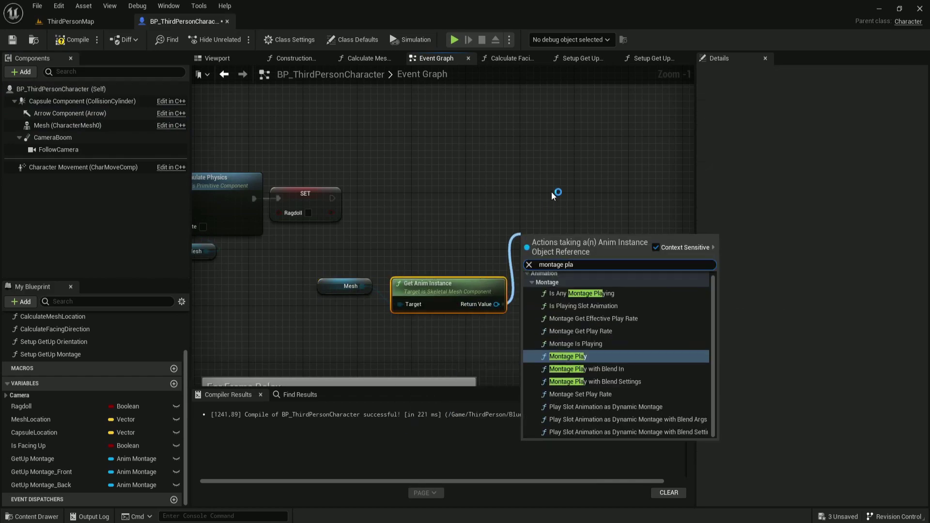
key(Return)
drag(528, 255, 332, 198)
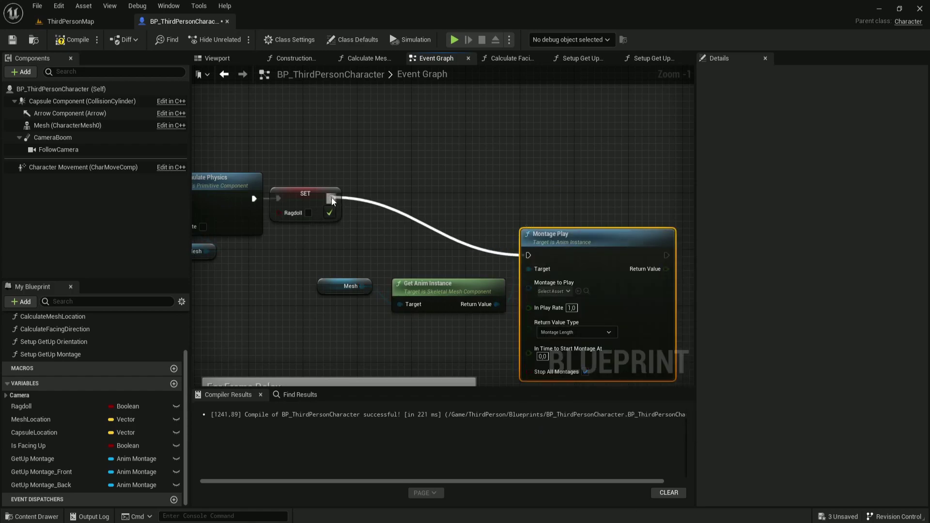
drag(564, 253, 572, 197)
drag(474, 254, 339, 305)
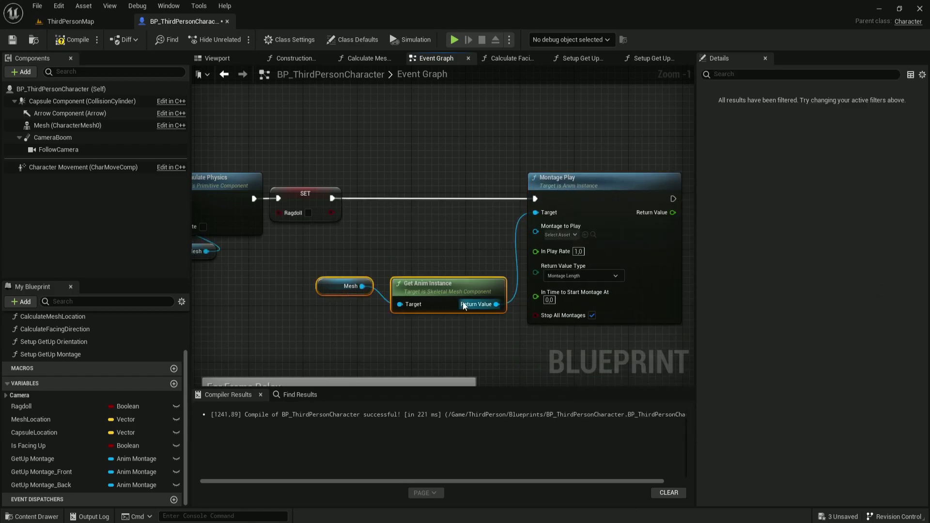
drag(446, 293, 398, 258)
click(471, 333)
right_drag(473, 337, 377, 291)
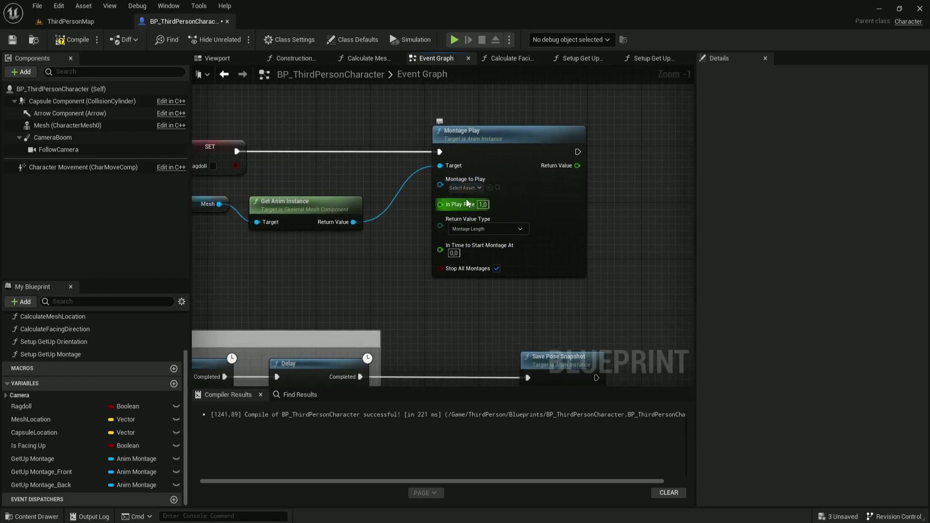
Plug the GetUp Montage variable into Montage Play's Montage to Play input.
mouse_move(26, 459)
mouse_down()
mouse_move(382, 276)
mouse_move(440, 180)
mouse_up()
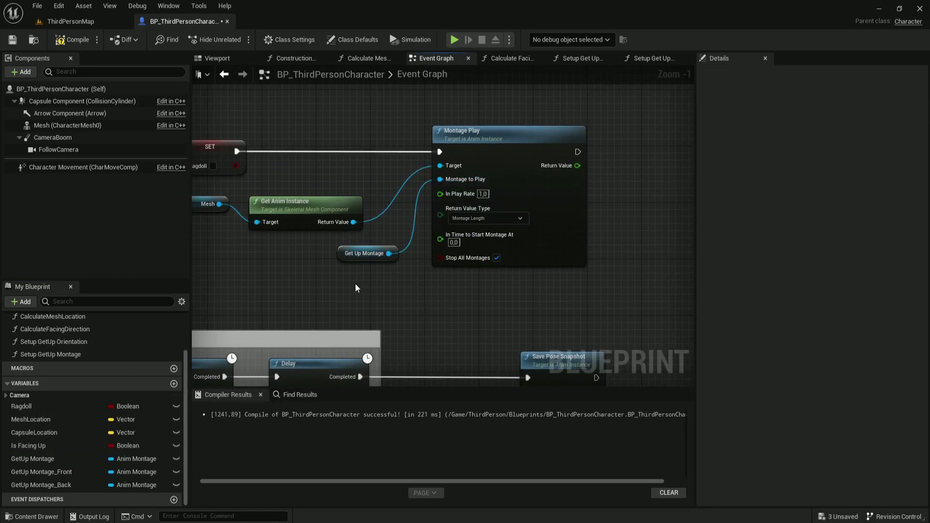
scroll(394, 306, down, 6)
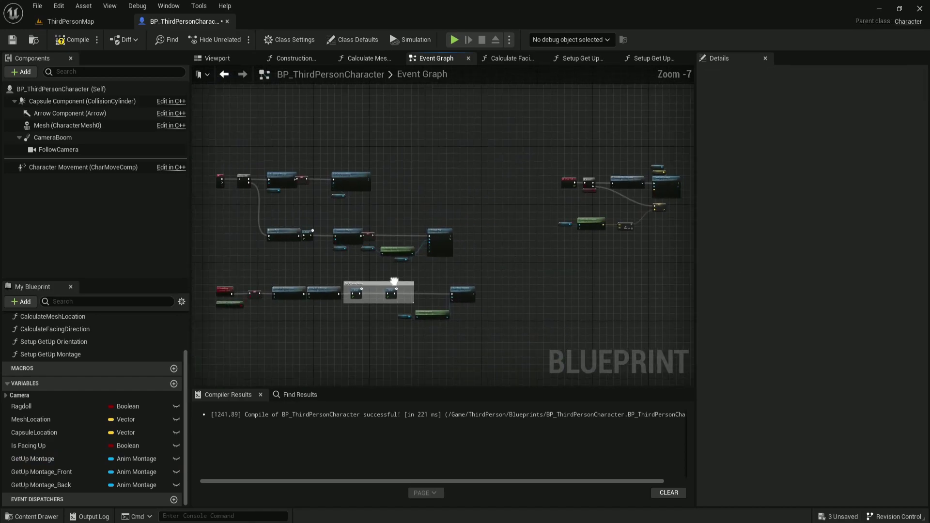
drag(286, 324, 318, 333)
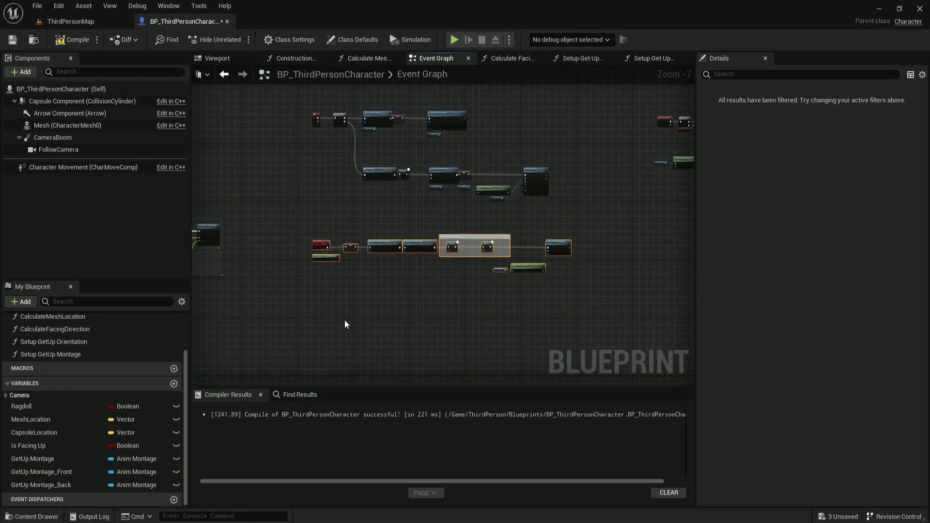
scroll(455, 196, up, 4)
mouse_move(455, 196)
right_down()
mouse_move(225, 229)
mouse_move(415, 128)
right_up()
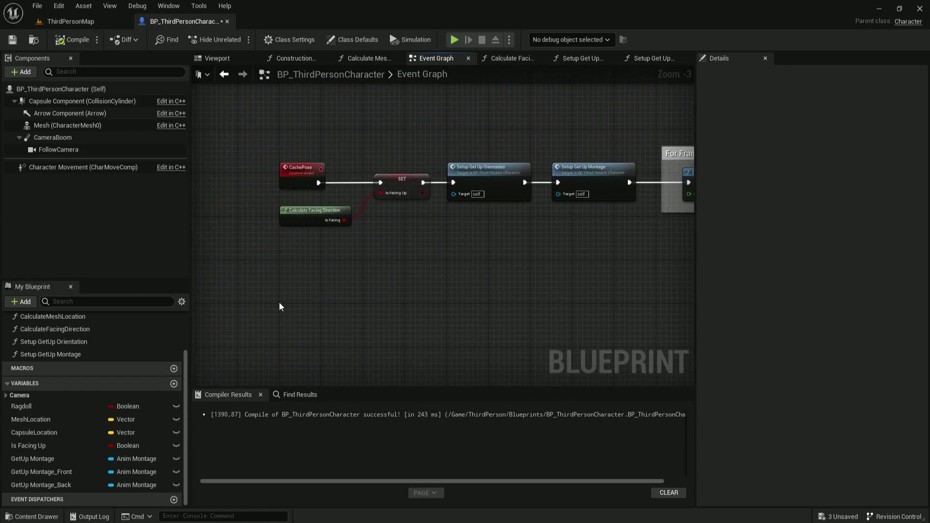
Create a custom event named Enable Walking.
right_click(280, 270)
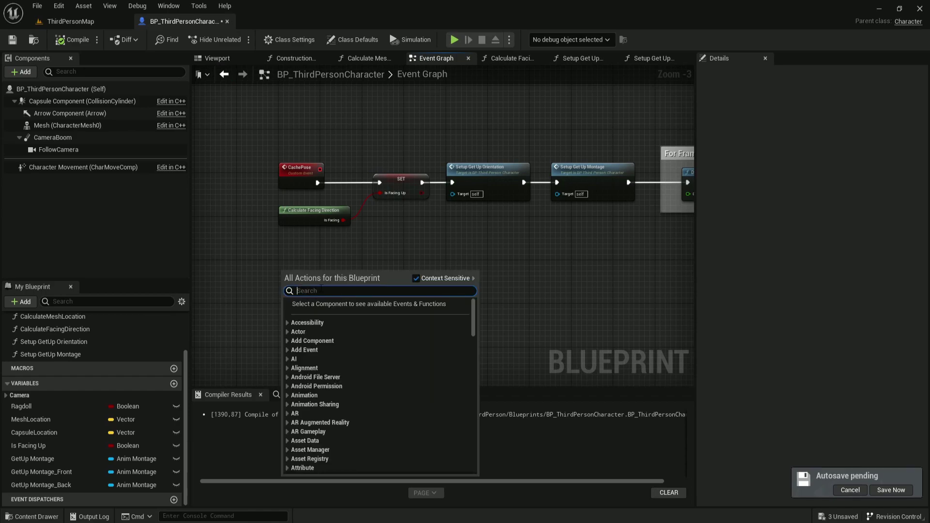
text(custom)
key(Return)
scroll(467, 269, up, 3)
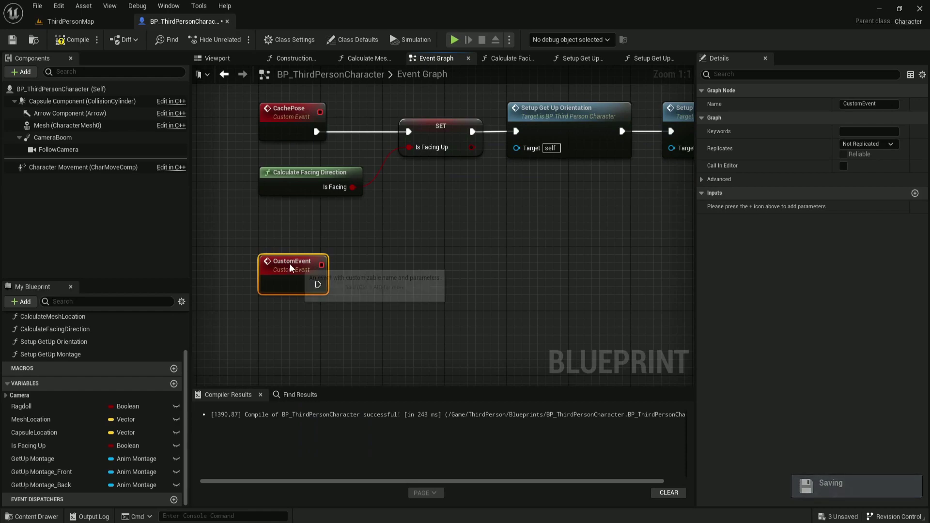
text(Enable Walking)
click(519, 285)
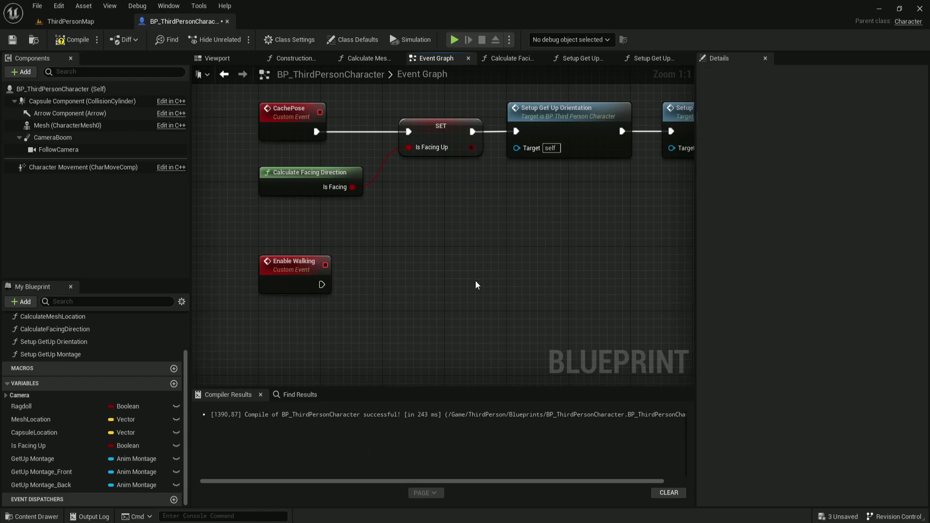
Have Enable Walking call Set Movement Mode on Character Movement with mode Walking.
mouse_move(53, 167)
mouse_down()
mouse_move(307, 321)
mouse_move(380, 287)
mouse_up()
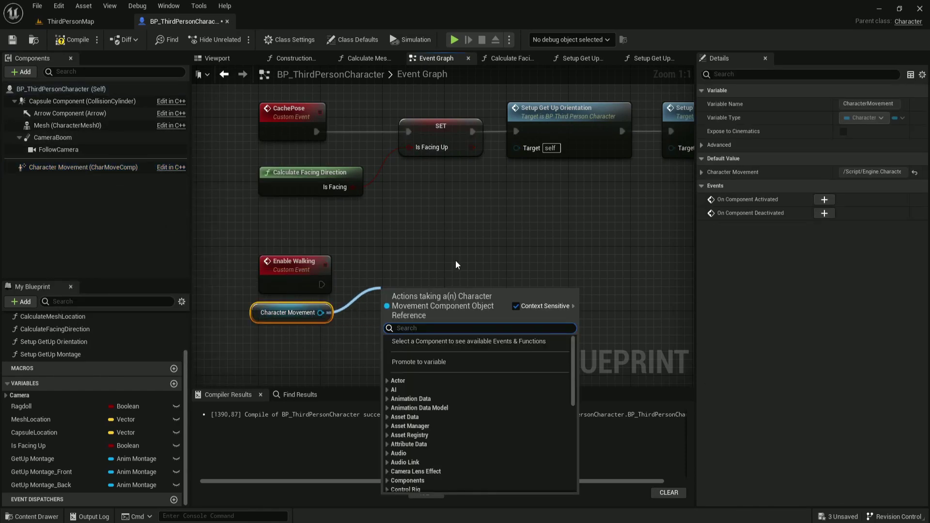
text(mode)
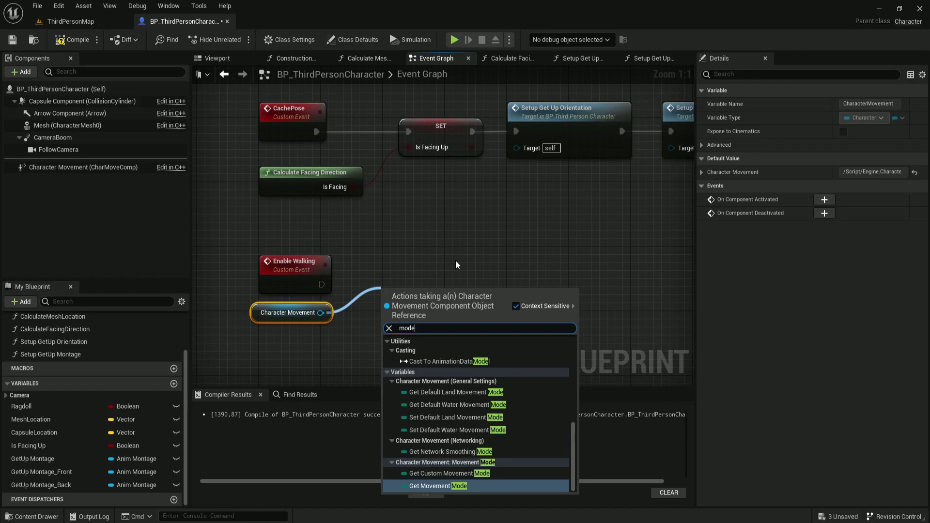
scroll(473, 436, down, 3)
click(475, 434)
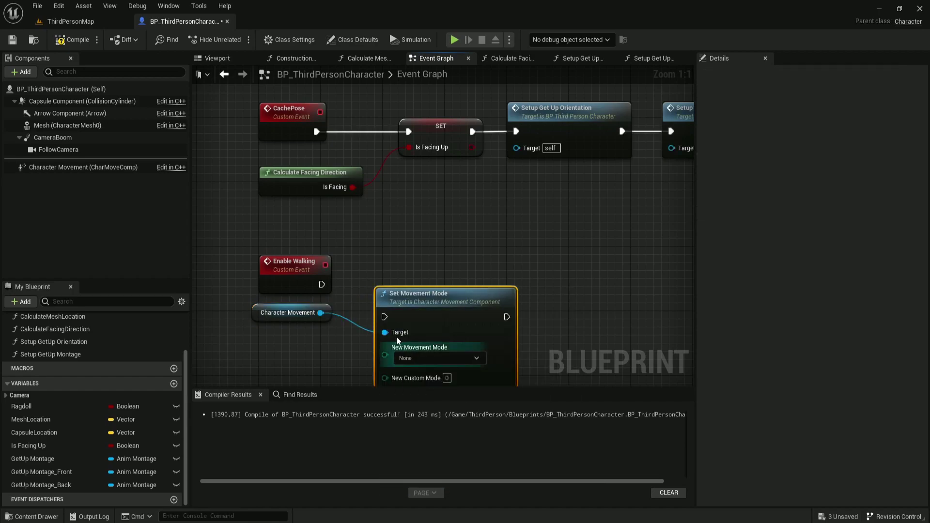
drag(322, 284, 385, 316)
drag(455, 297, 455, 264)
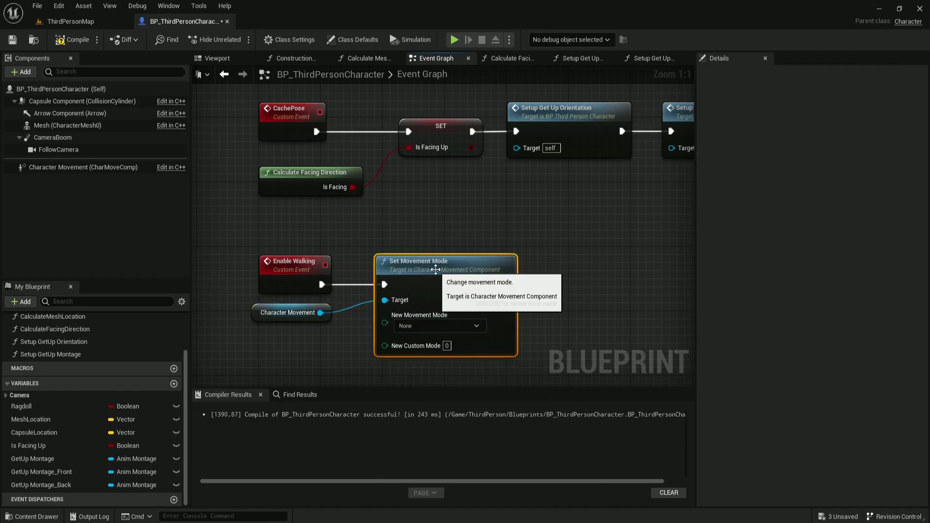
click(437, 333)
Select the Mesh, Get Anim Instance and Get Up Montage nodes in the get-up chain.
mouse_move(528, 342)
right_down()
mouse_move(485, 305)
mouse_move(493, 242)
right_up()
scroll(484, 300, down, 3)
scroll(471, 233, up, 1)
scroll(472, 236, up, 2)
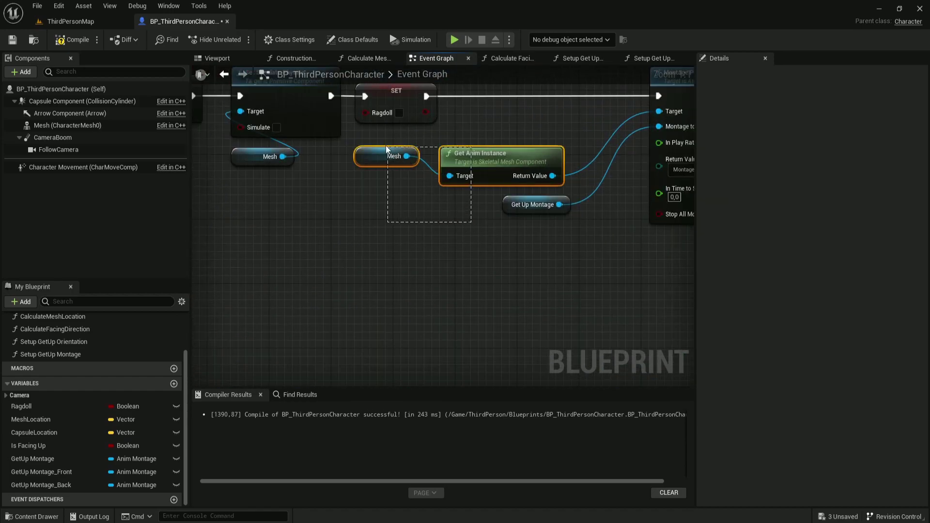
drag(470, 222, 387, 150)
scroll(461, 287, down, 3)
scroll(395, 243, up, 3)
Paste the Mesh, Get Anim Instance and Get Up Montage nodes by Enable Walking and add Montage Stop.
right_drag(395, 243, 372, 328)
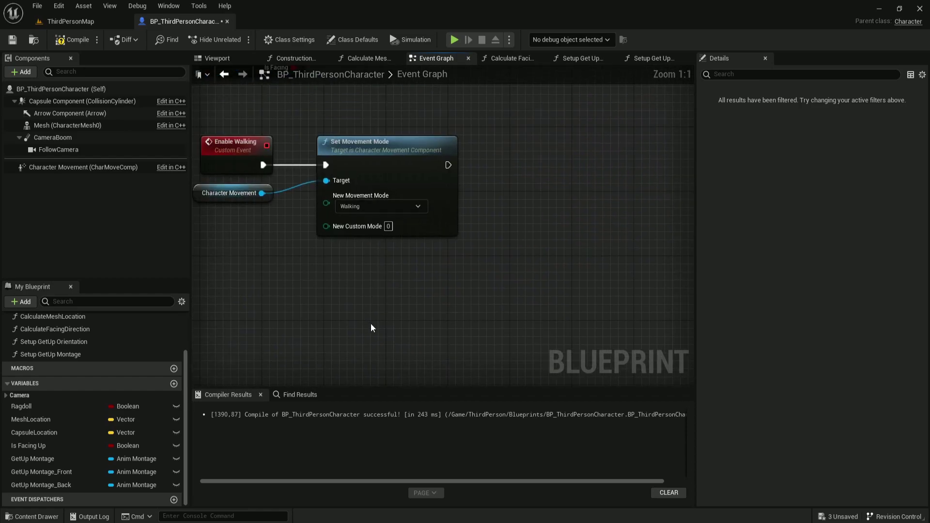
key(ctrl+v)
click(512, 324)
drag(491, 310, 544, 199)
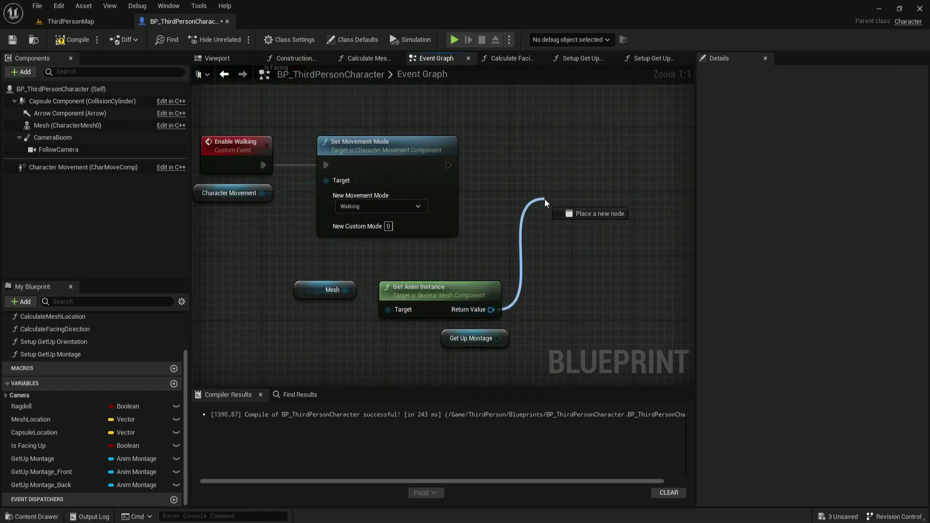
text(montage s)
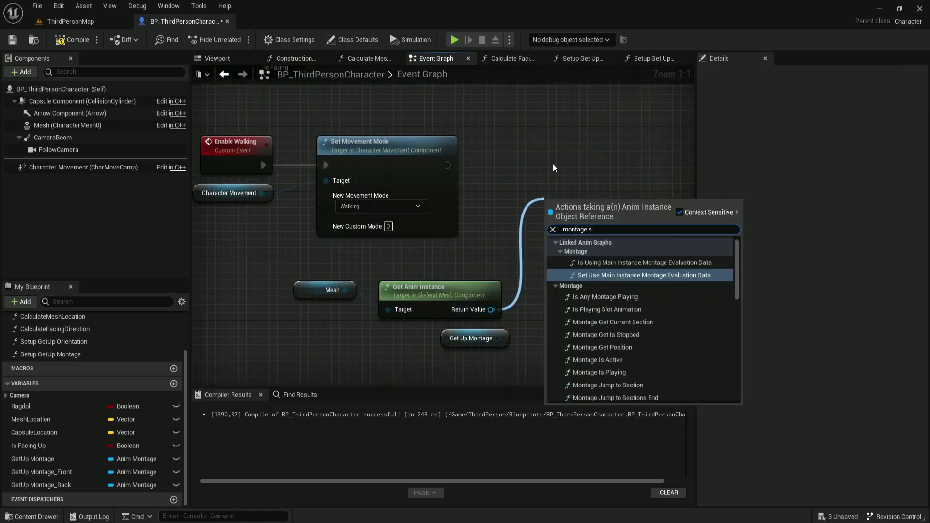
text(top)
key(Return)
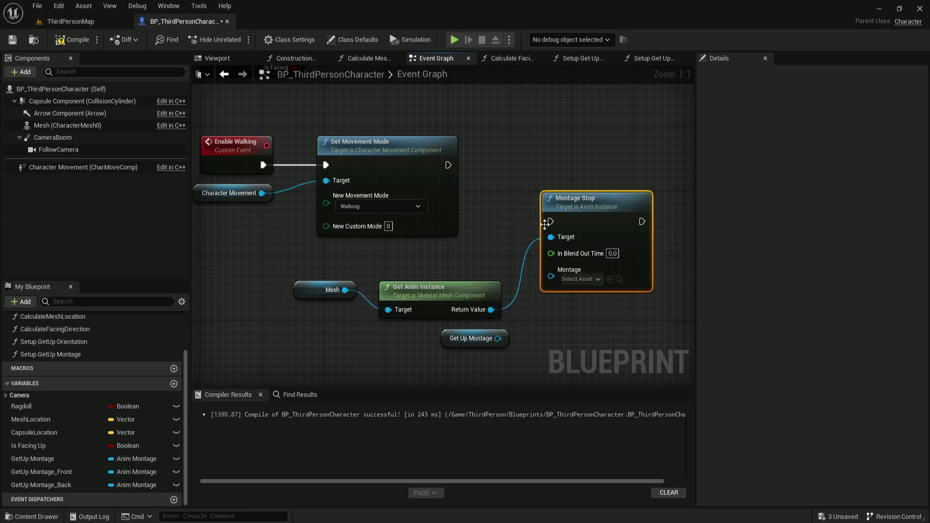
Chain Montage Stop after Set Movement Mode with Get Up Montage, 0.5 blend out, and compile.
drag(551, 221, 452, 163)
drag(591, 201, 598, 145)
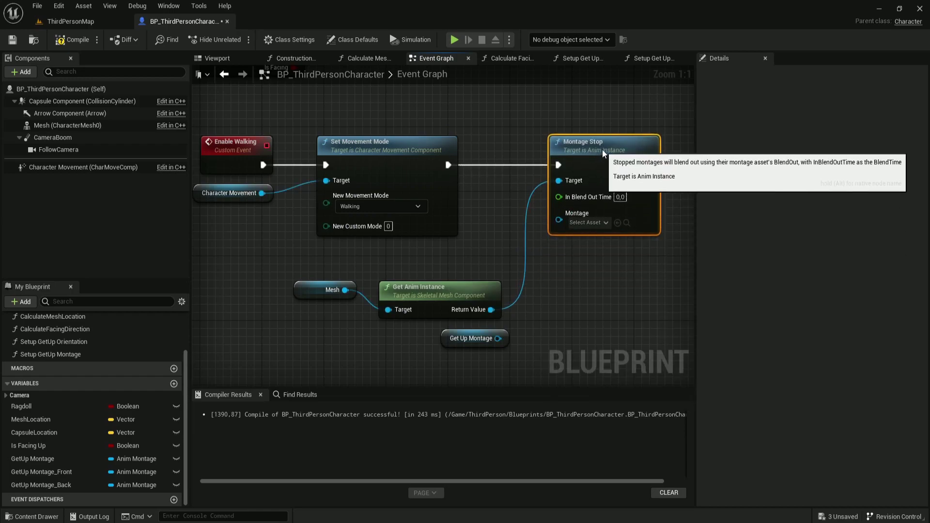
drag(498, 338, 558, 220)
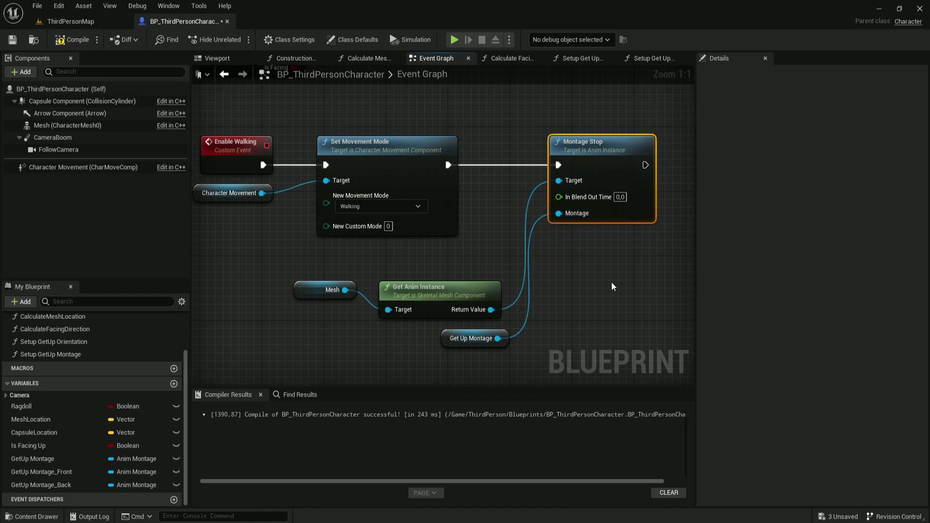
right_drag(624, 206, 517, 275)
click(512, 266)
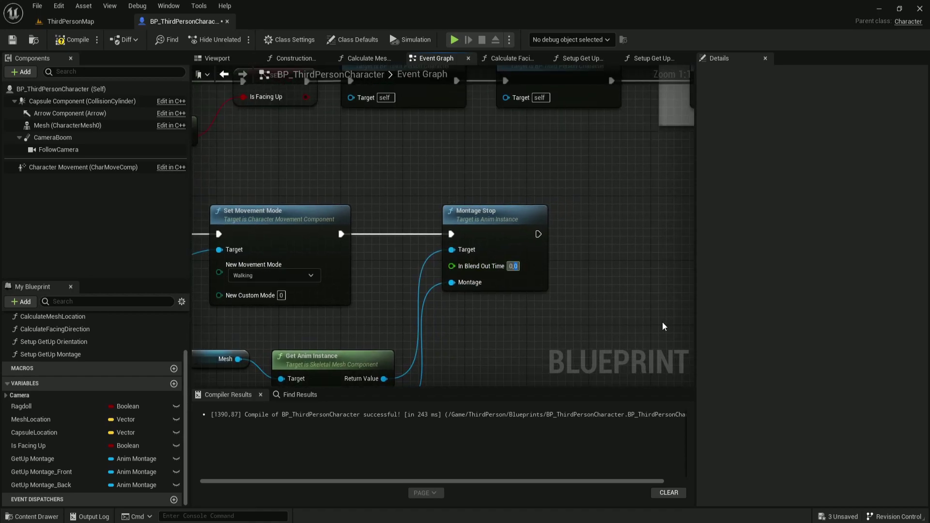
scroll(597, 350, down, 1)
scroll(557, 279, down, 1)
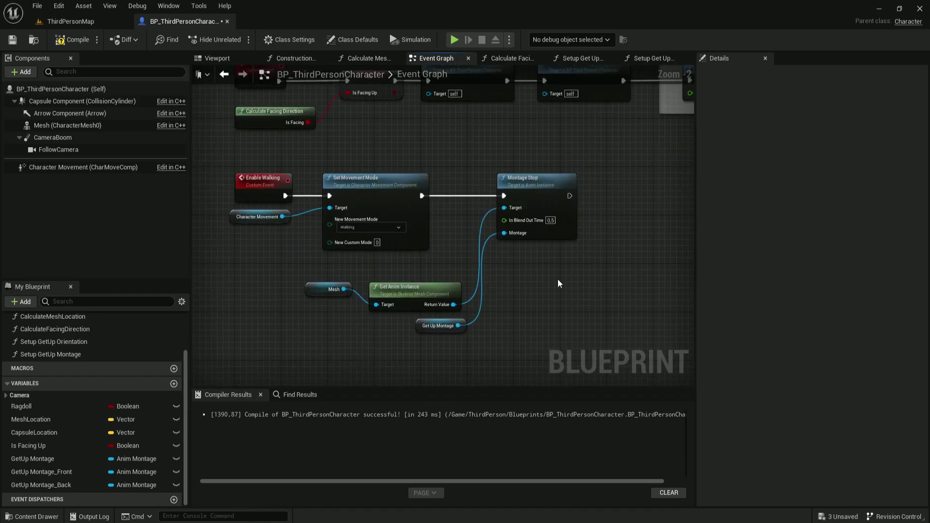
click(74, 43)
Move the Enable Walking node group lower, frame both event rows, and return to the Mannequins Animations folder.
scroll(503, 174, down, 2)
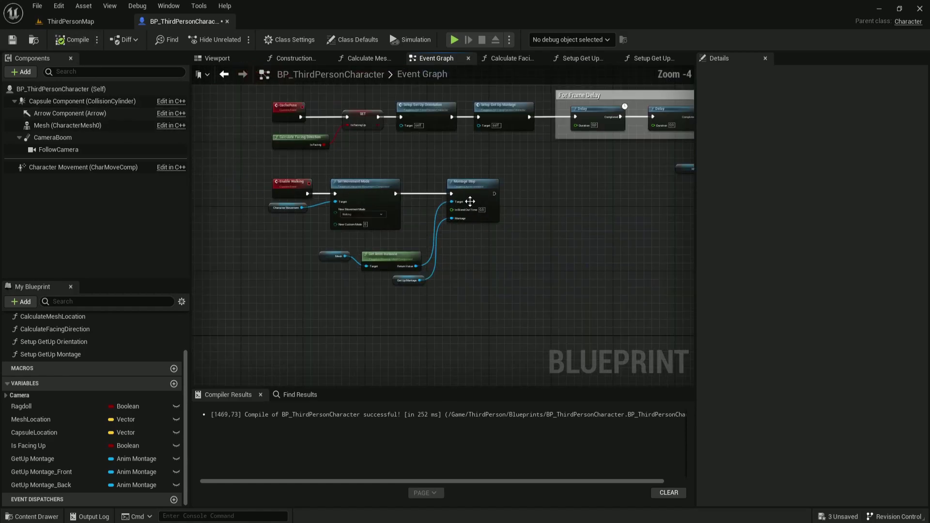
mouse_move(506, 172)
mouse_down()
mouse_move(294, 313)
mouse_move(293, 361)
mouse_up()
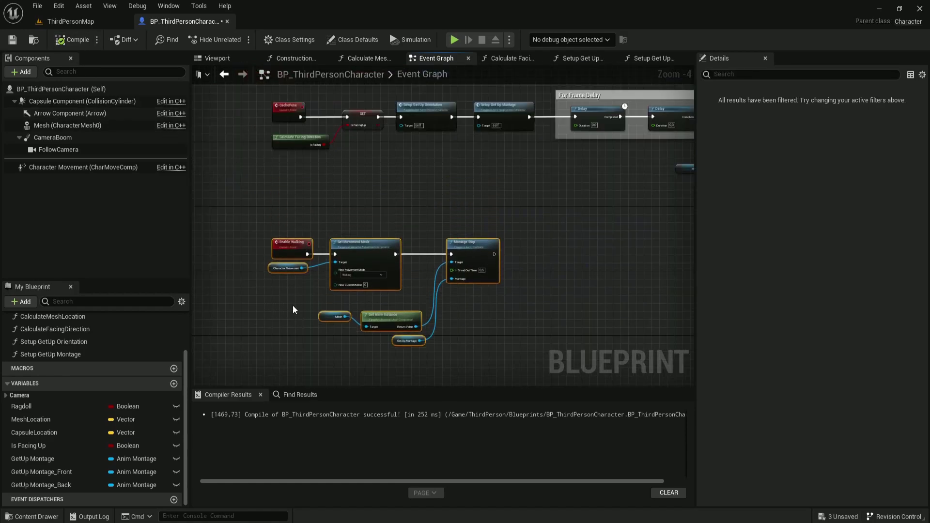
click(291, 309)
mouse_move(291, 309)
right_down()
mouse_move(359, 232)
mouse_move(327, 318)
mouse_move(403, 159)
mouse_move(462, 237)
mouse_move(419, 255)
right_up()
scroll(462, 233, up, 2)
scroll(471, 230, down, 2)
scroll(454, 266, up, 2)
scroll(535, 327, down, 1)
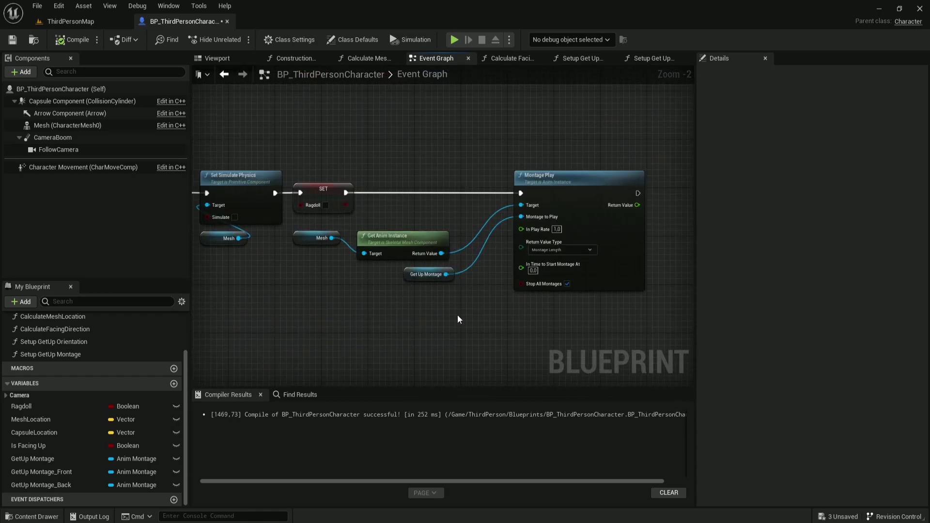
scroll(457, 315, down, 2)
right_drag(439, 332, 530, 193)
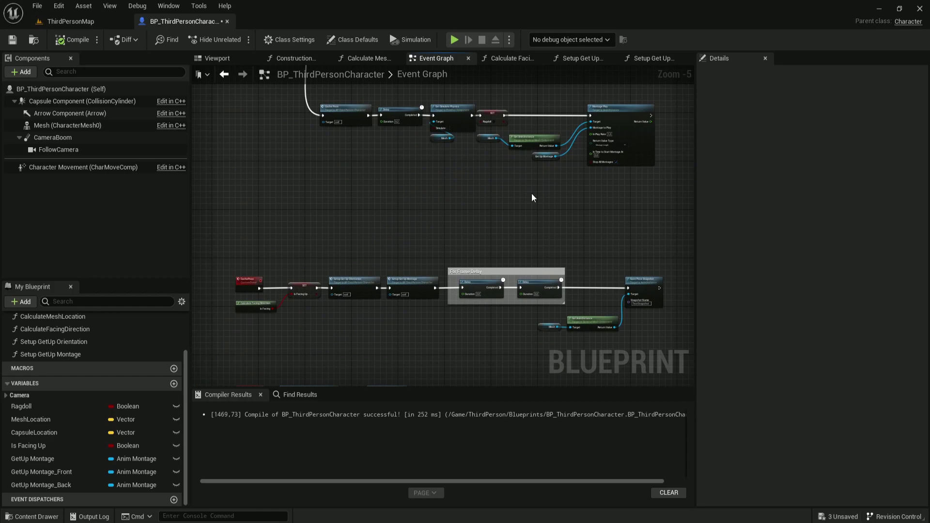
click(69, 123)
Open ABP_Manny, dock its editor as a main tab, and frame the AnimGraph output nodes.
click(901, 281)
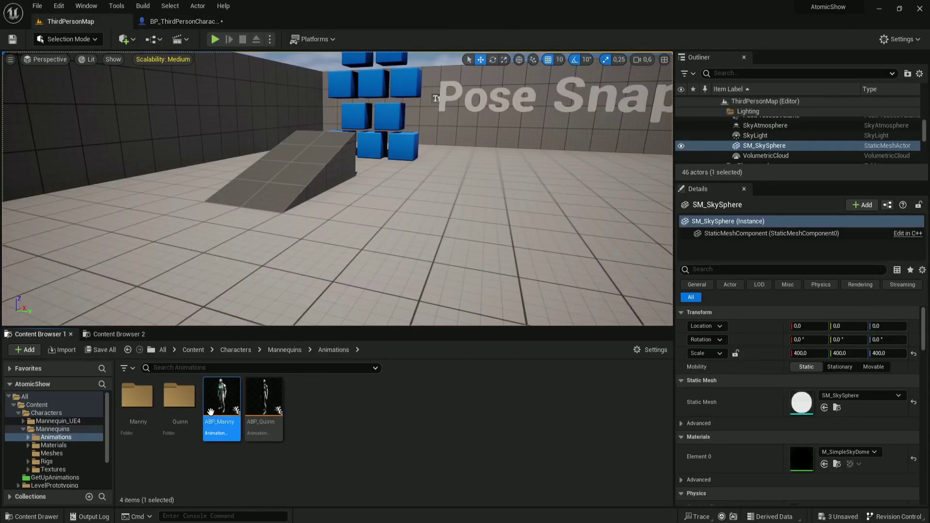
double_click(219, 409)
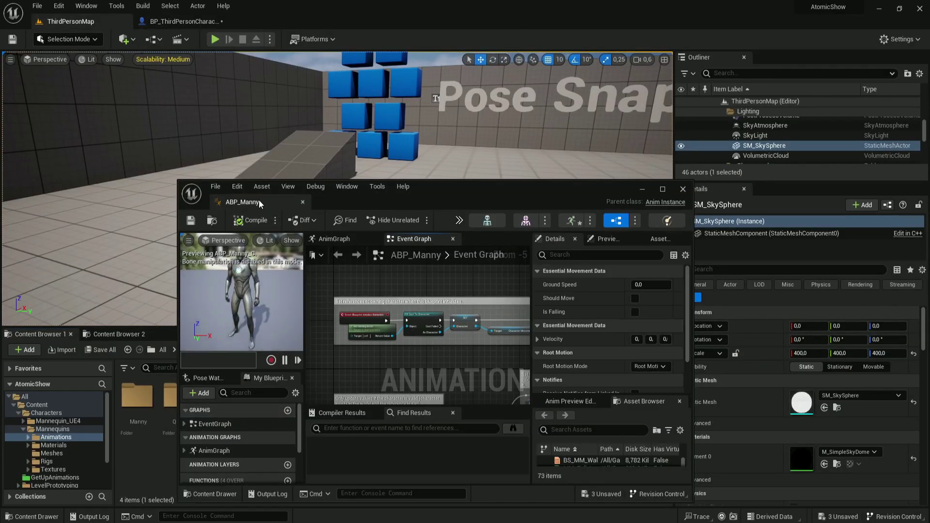
drag(242, 202, 271, 21)
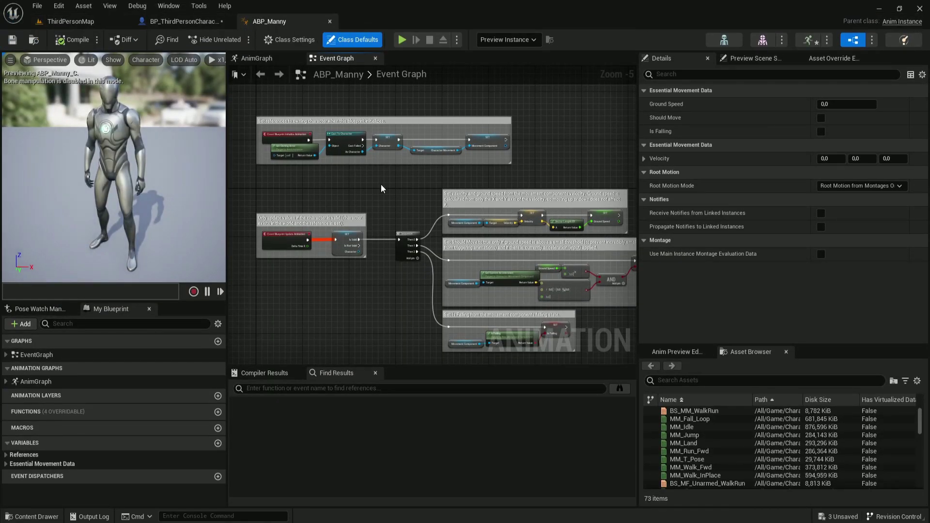
click(257, 59)
scroll(403, 146, up, 1)
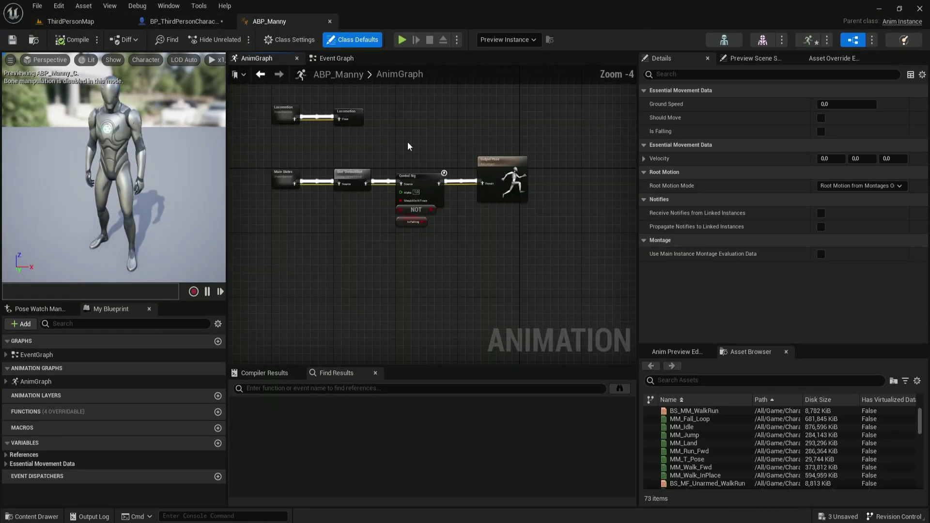
right_drag(403, 147, 459, 182)
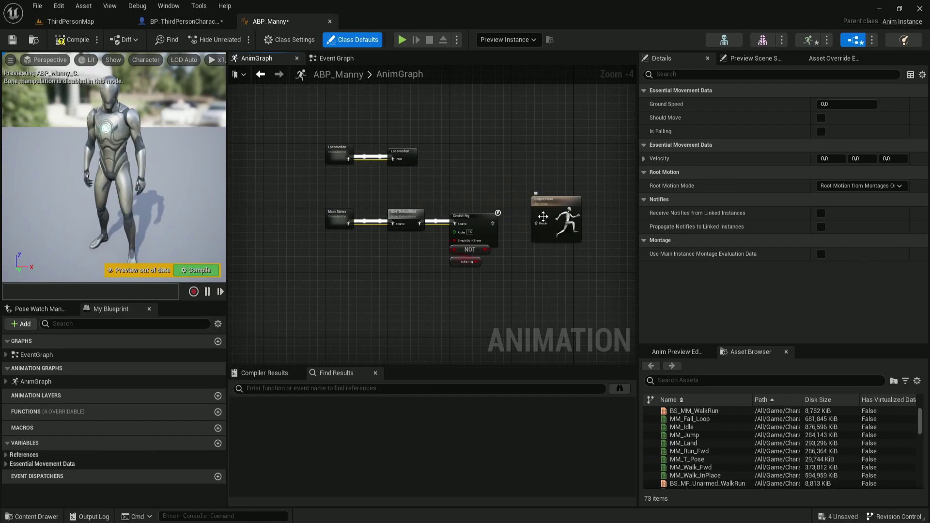
drag(550, 222, 555, 294)
scroll(503, 232, up, 4)
Feed the Control Rig pose output into a new saved cached pose named FinalPose.
drag(479, 207, 535, 212)
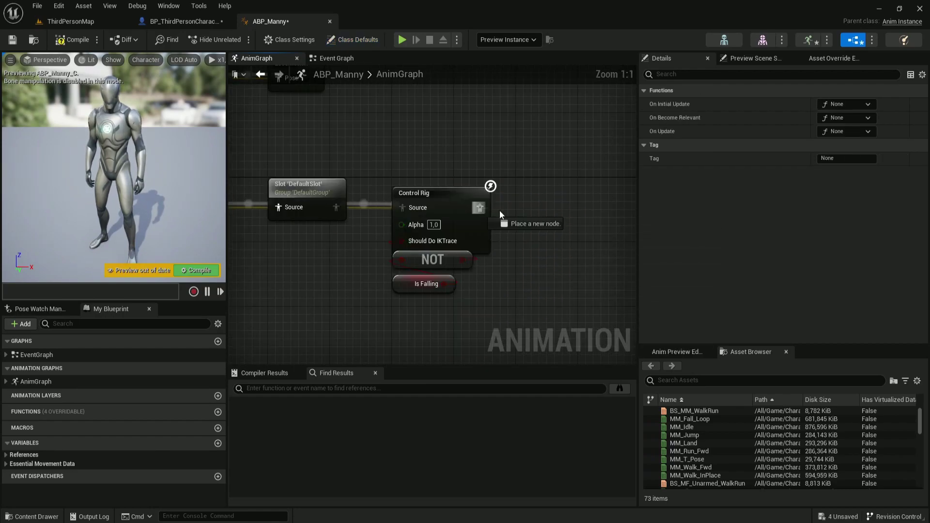
text(save)
click(594, 313)
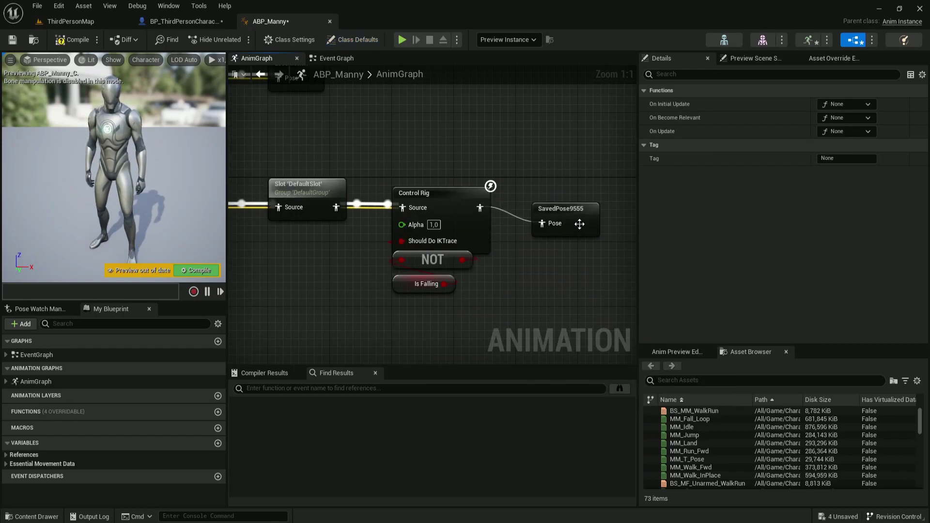
text(FinalPo)
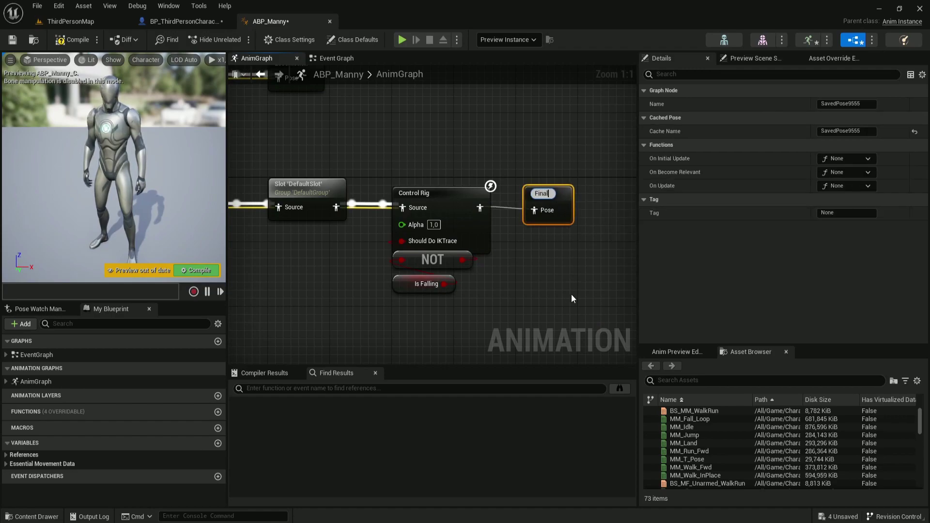
click(571, 295)
right_drag(518, 284, 382, 223)
Place a Use Cached Pose 'FinalPose' node in the AnimGraph.
right_click(393, 226)
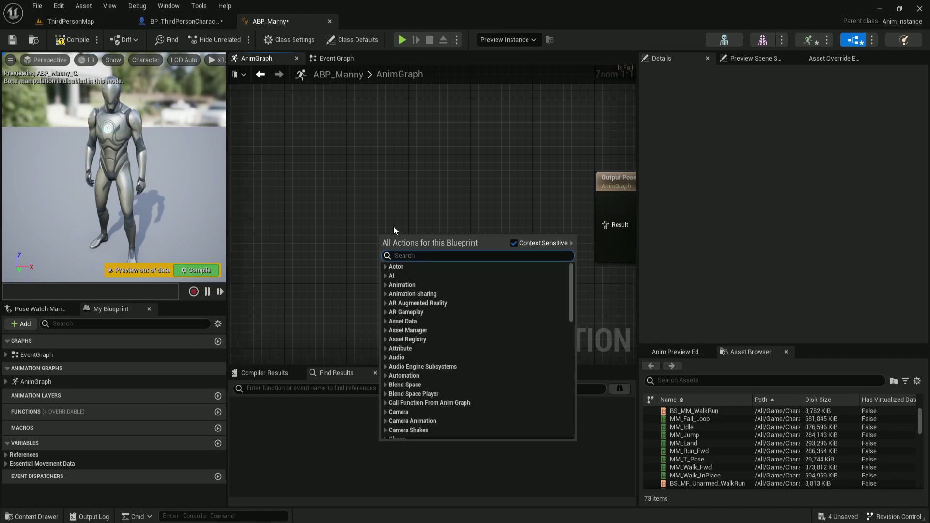
text(final)
key(Escape)
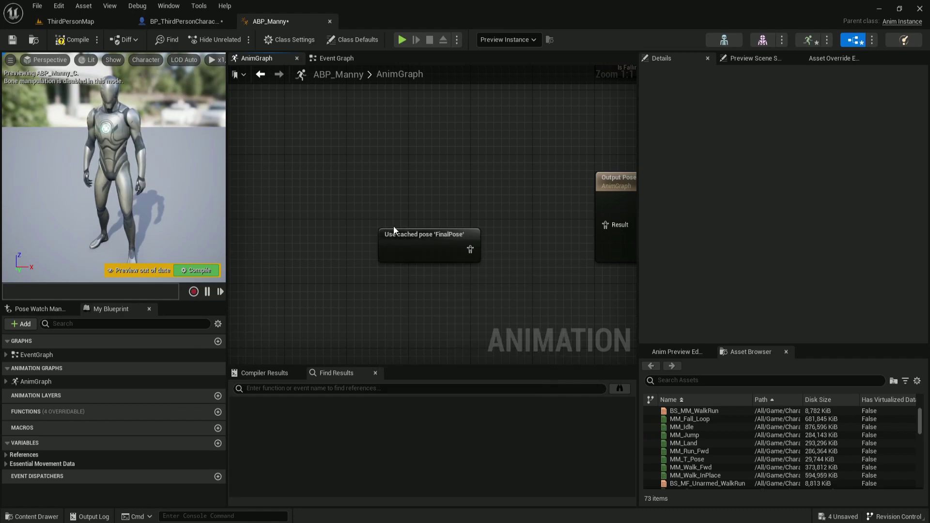
drag(406, 245, 312, 259)
click(433, 197)
Add a Blend Poses by bool node and a Pose Snapshot wired into its True Pose.
right_click(433, 197)
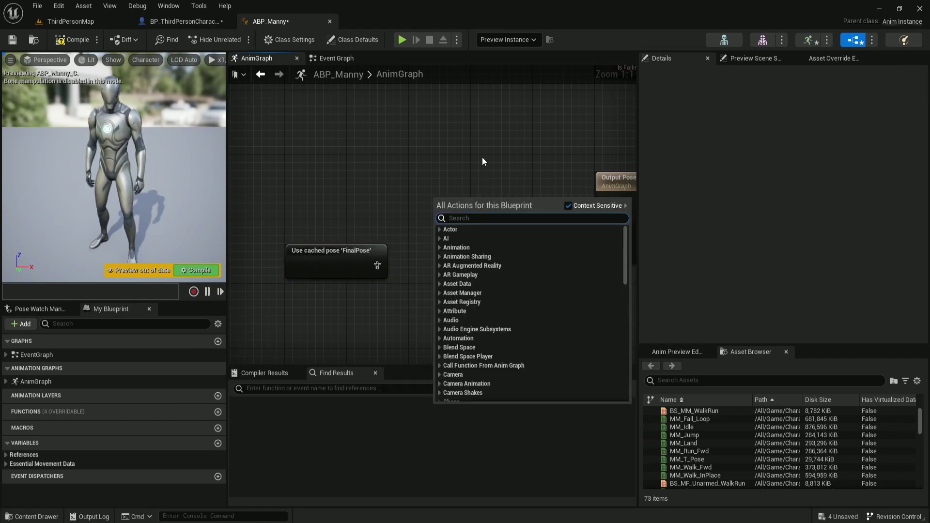
text(by bool)
key(Return)
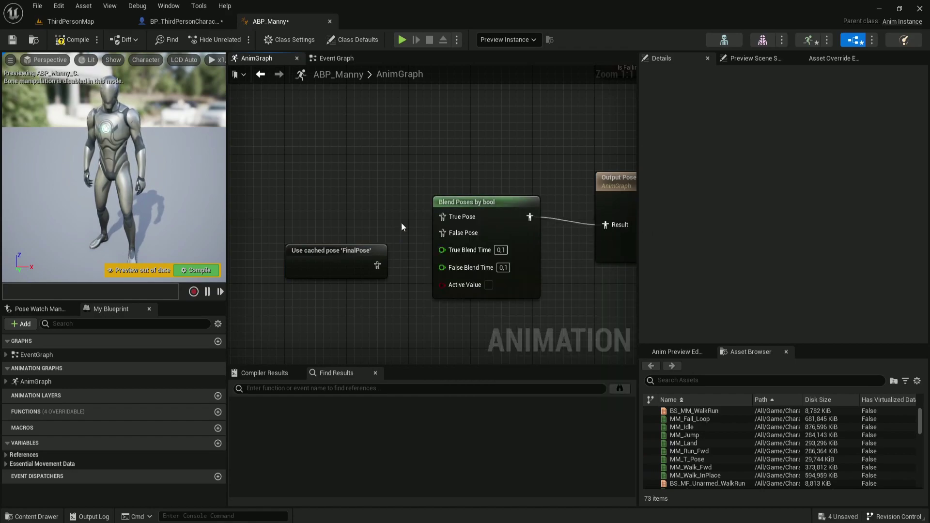
right_click(305, 199)
text(snapshot)
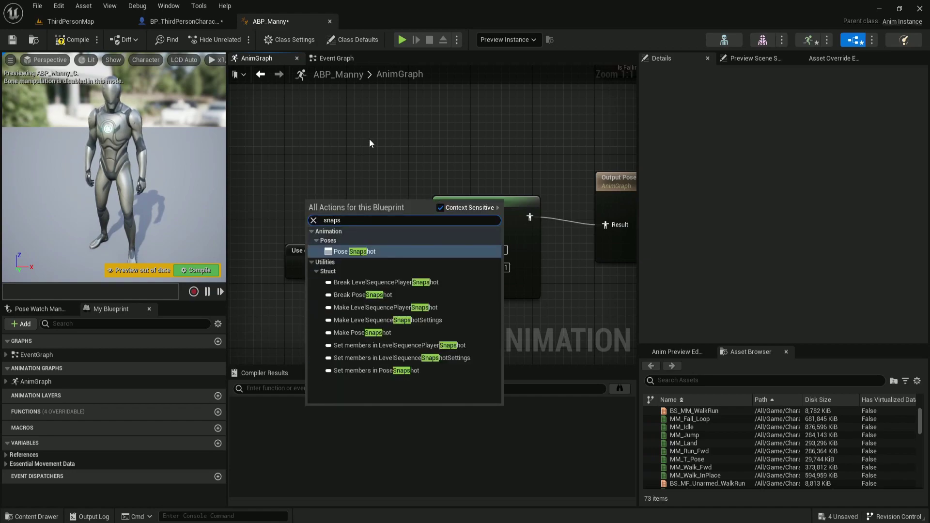
key(Return)
click(341, 202)
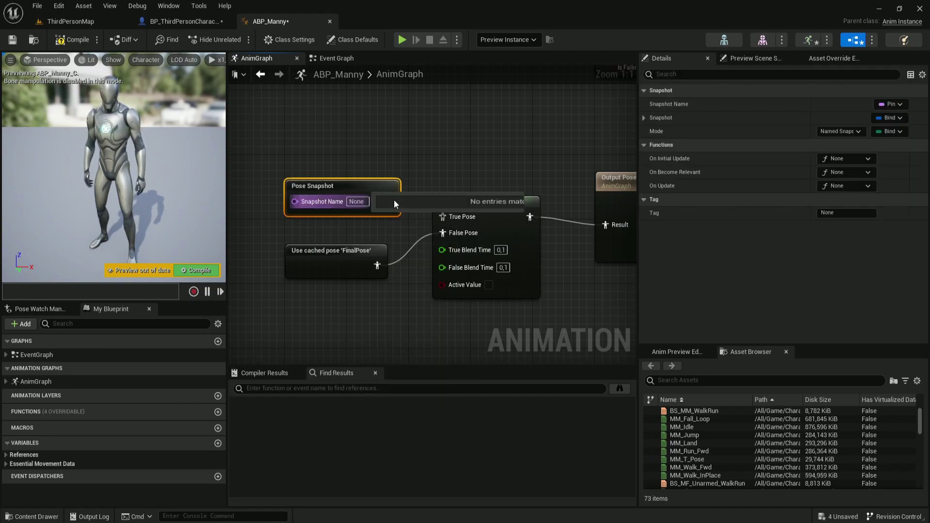
drag(389, 201, 434, 219)
Name the Pose Snapshot TestSnapshot, copying the name from the character blueprint's event graph.
click(357, 201)
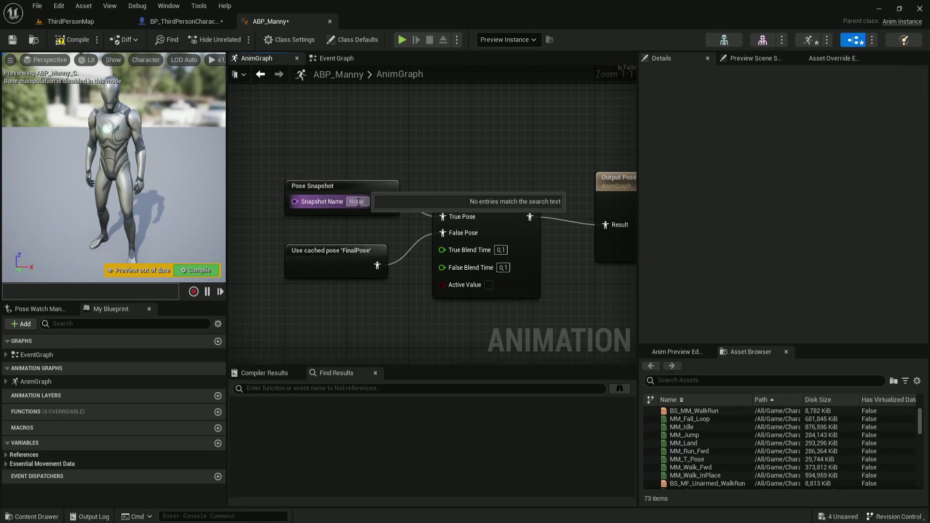
click(184, 21)
scroll(502, 253, up, 2)
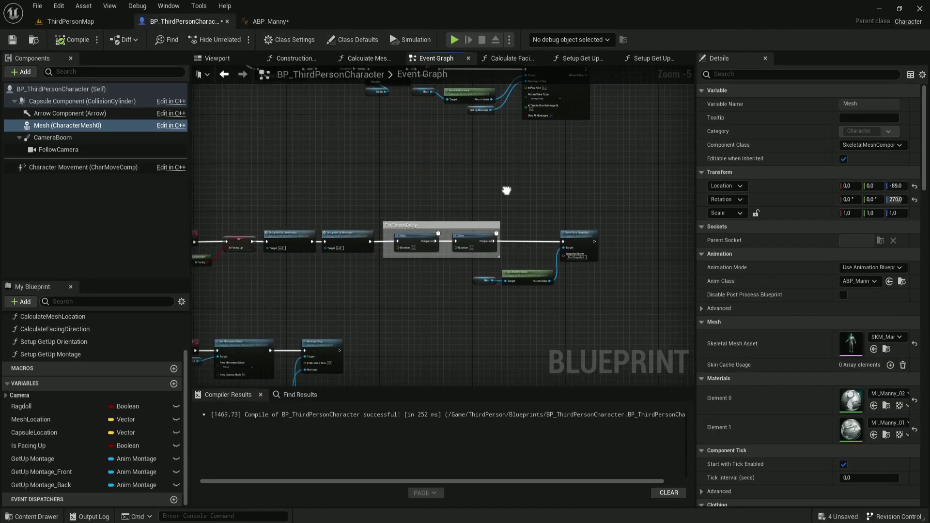
scroll(502, 253, up, 3)
click(496, 245)
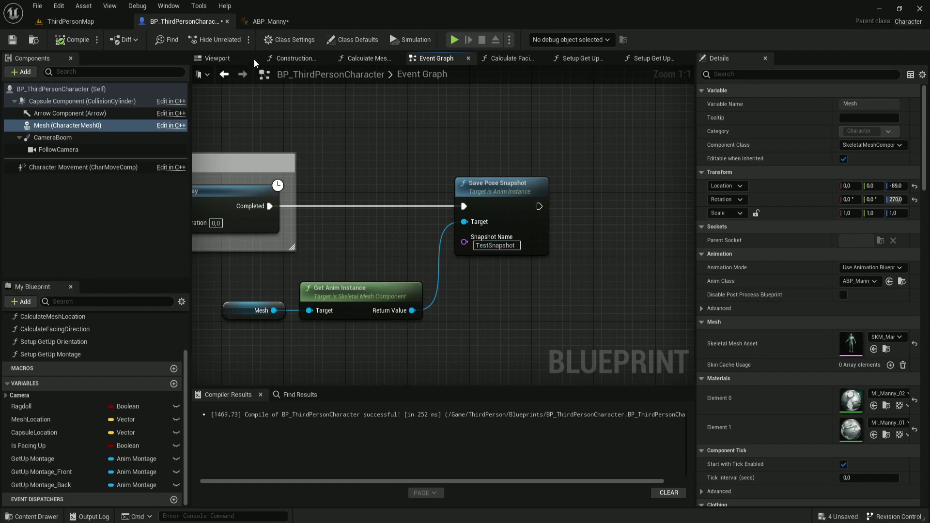
click(270, 21)
click(327, 209)
text(TestSnapshot)
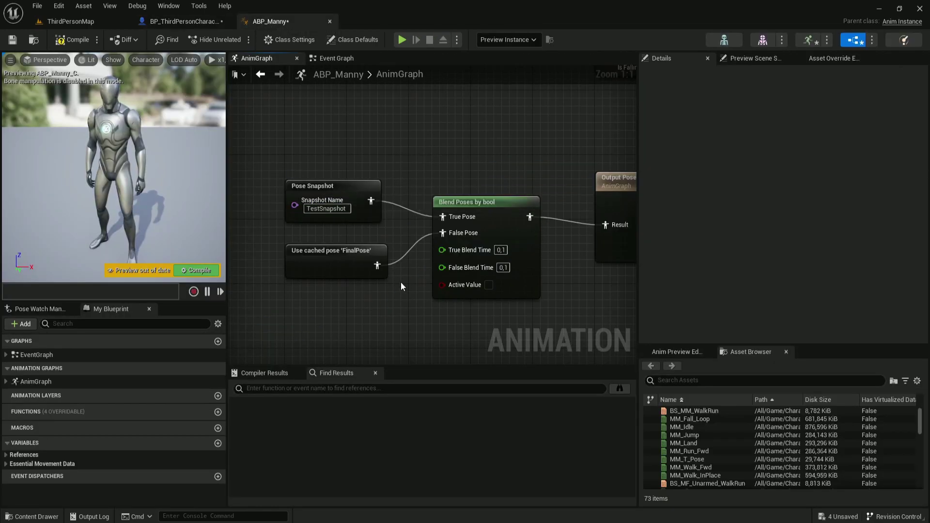
Centre the blend nodes beside Output Pose and switch to ABP_Manny's Event Graph.
click(623, 226)
click(558, 296)
right_drag(521, 308, 487, 216)
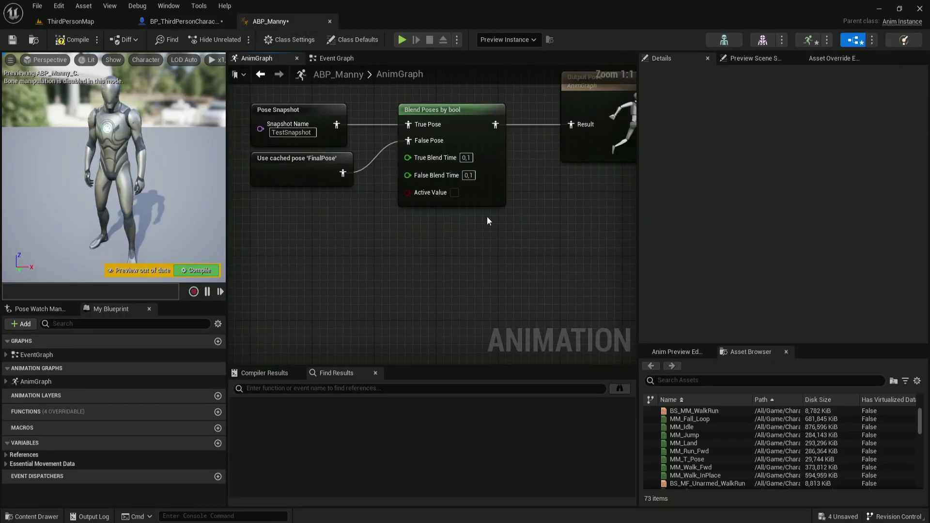
click(337, 58)
Add a custom event named PlayerIsDead in an empty area of the Event Graph.
scroll(346, 294, down, 5)
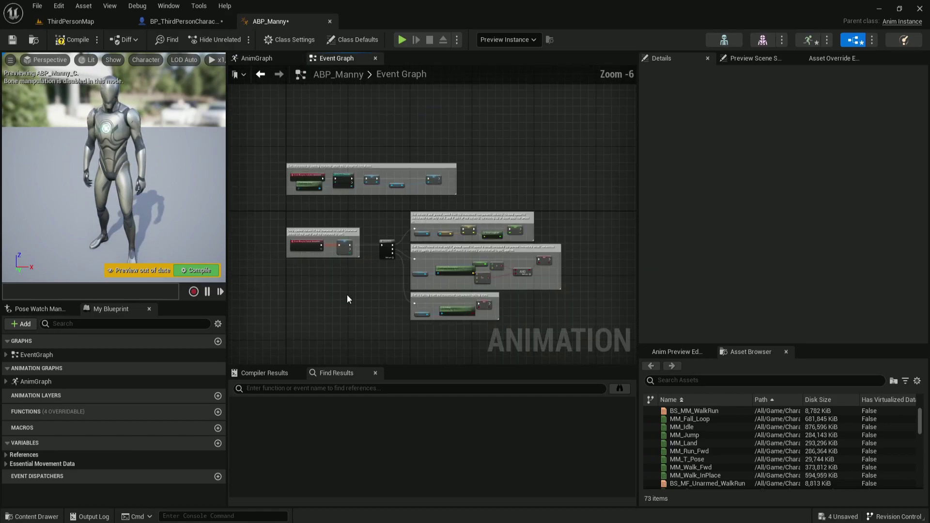
scroll(314, 212, up, 5)
right_drag(313, 212, 345, 231)
right_click(306, 228)
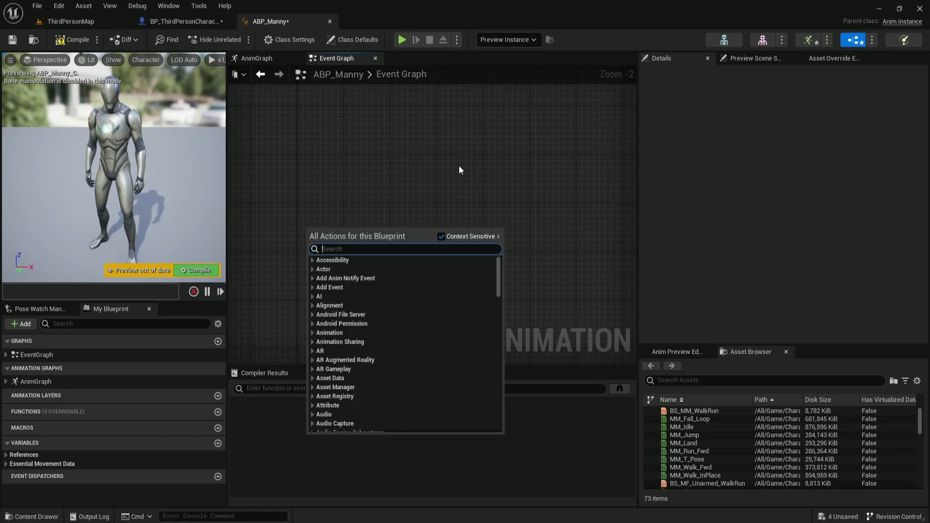
text(custom event)
key(Return)
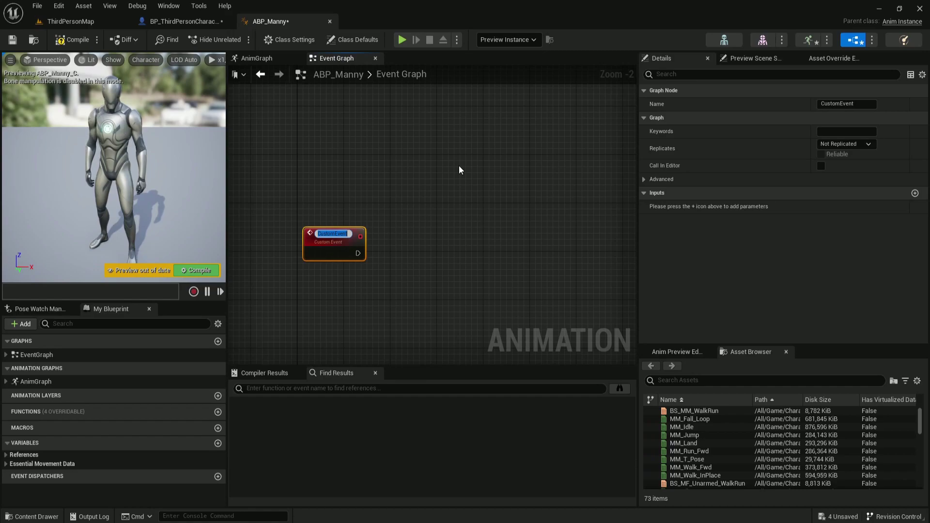
scroll(460, 168, up, 2)
text(PlayerIsDead)
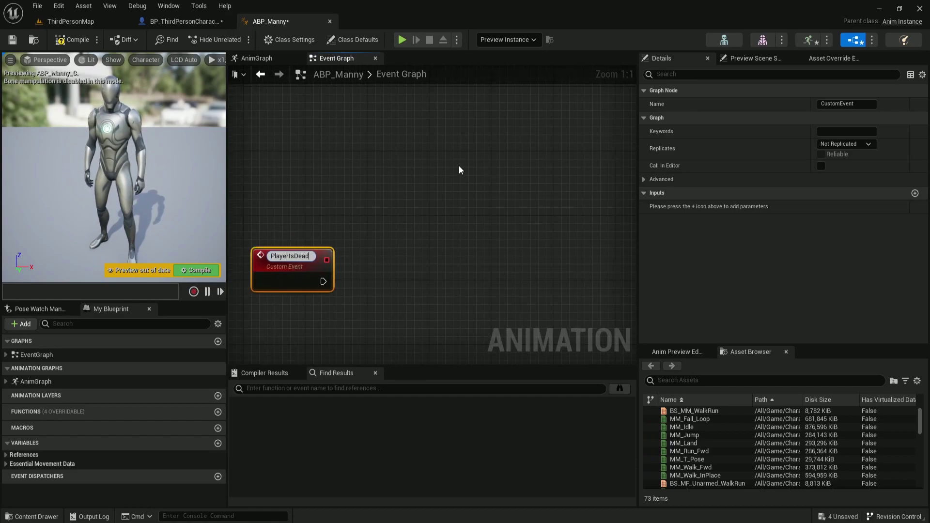
key(Return)
scroll(377, 280, down, 1)
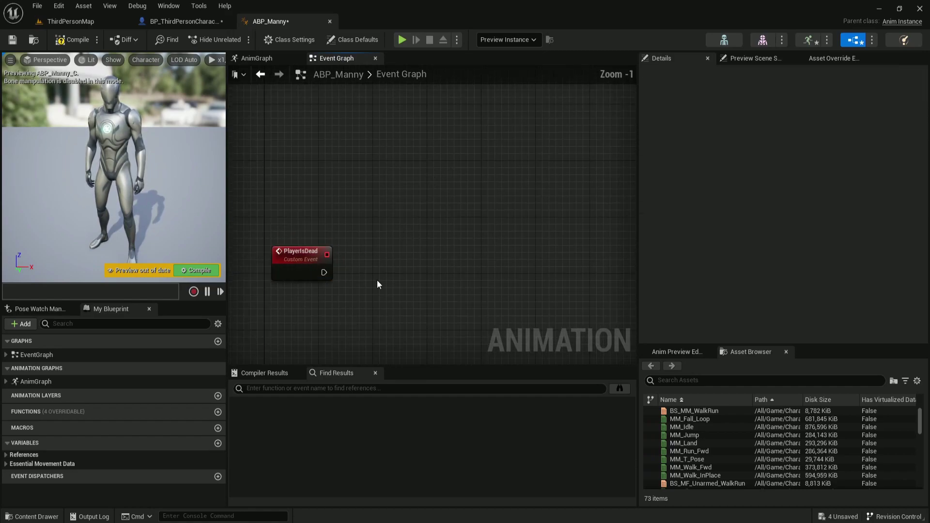
right_drag(377, 280, 327, 257)
Duplicate PlayerIsDead and rename the copy MeshIsStopped.
key(ctrl+c)
key(ctrl+v)
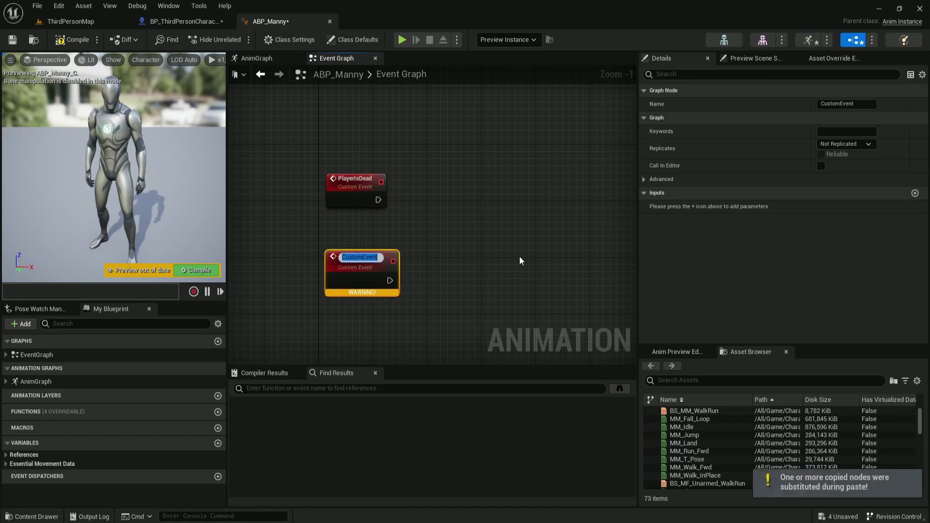
text(Mesh)
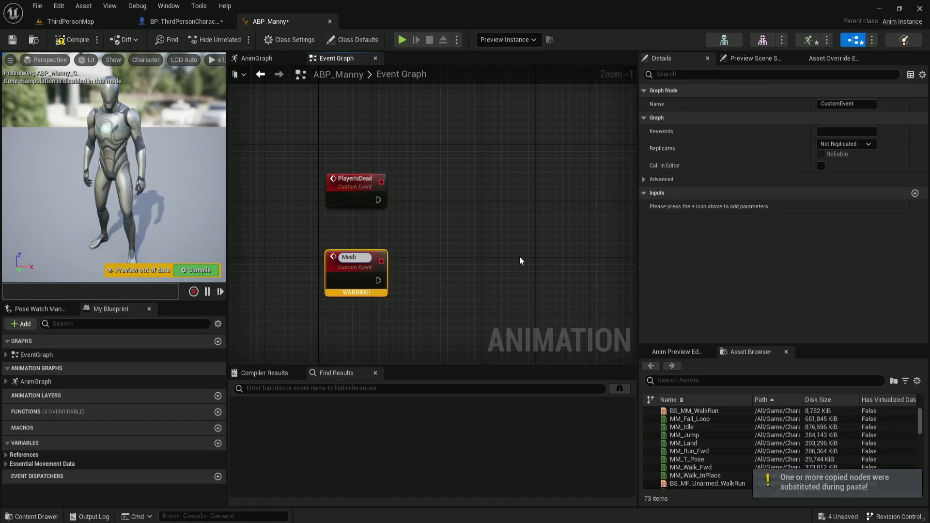
text(IsStopped)
key(Return)
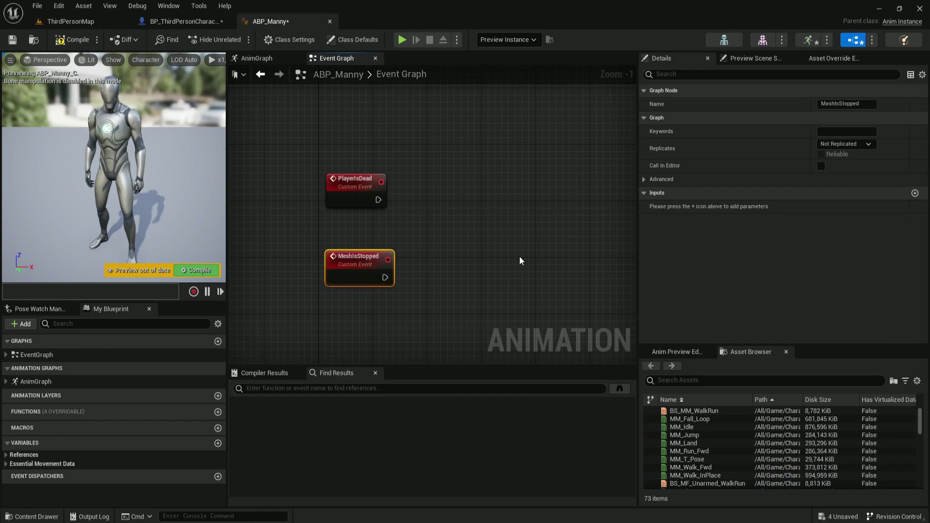
click(478, 274)
Duplicate MeshIsStopped below it and rename the copy ReviveMesh.
right_drag(404, 340, 397, 245)
click(349, 164)
key(ctrl+c)
key(ctrl+v)
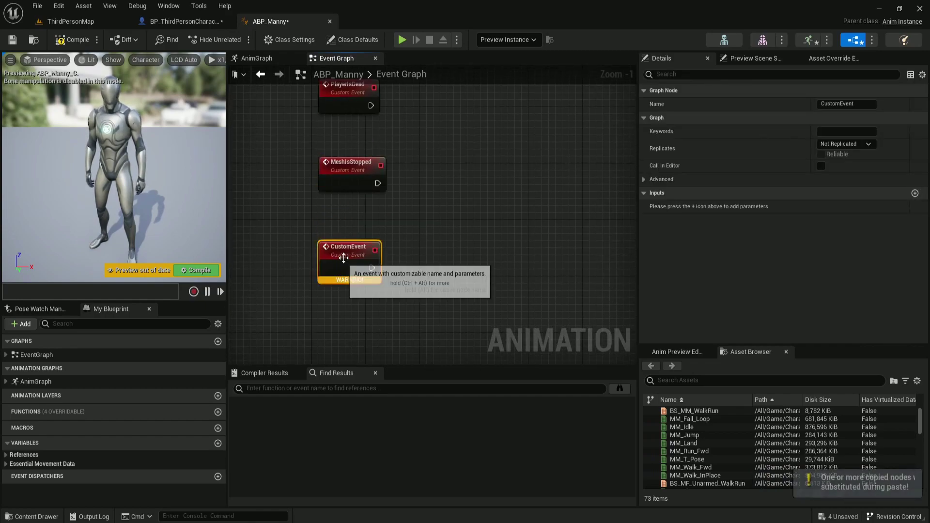
text(revive)
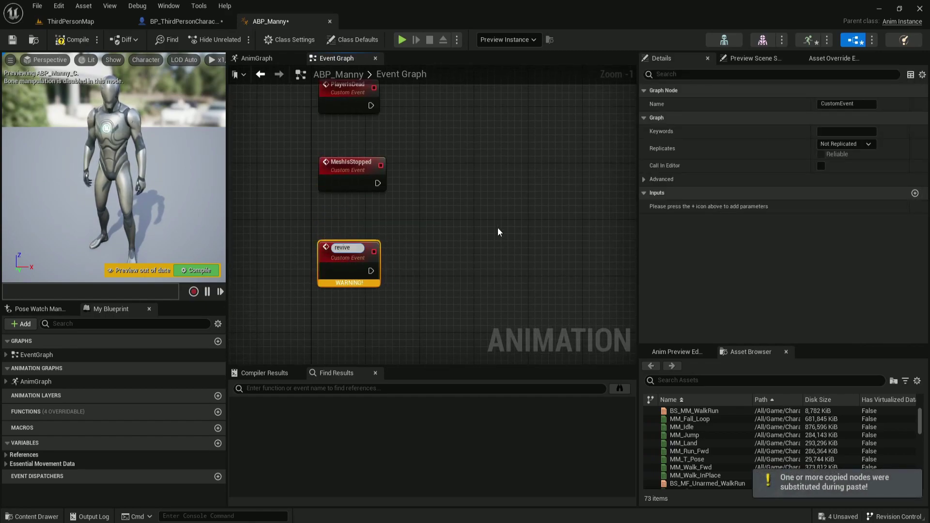
key(BackSpace)
key(BackSpace)
key(BackSpace)
text(Revive)
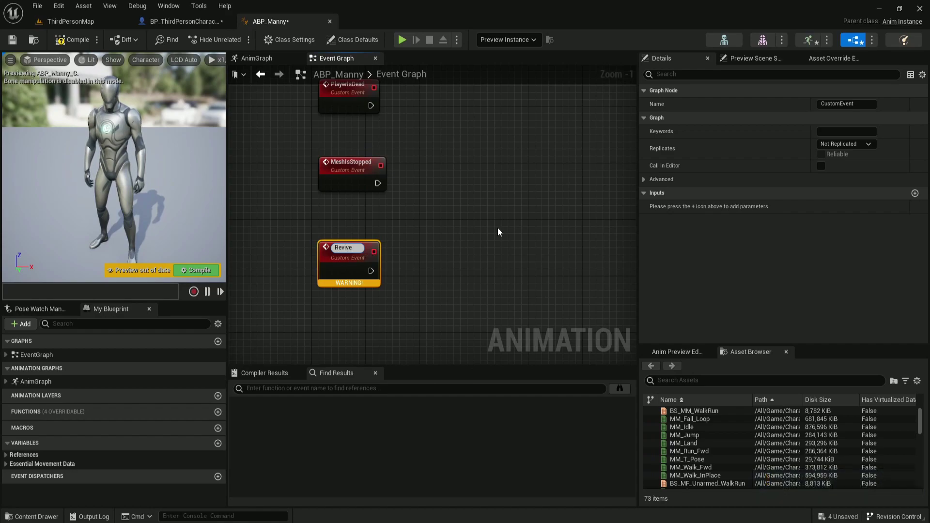
text(Mesh)
key(Return)
click(485, 156)
Create two Boolean variables, IsDead and IsStopped.
right_drag(486, 156, 419, 248)
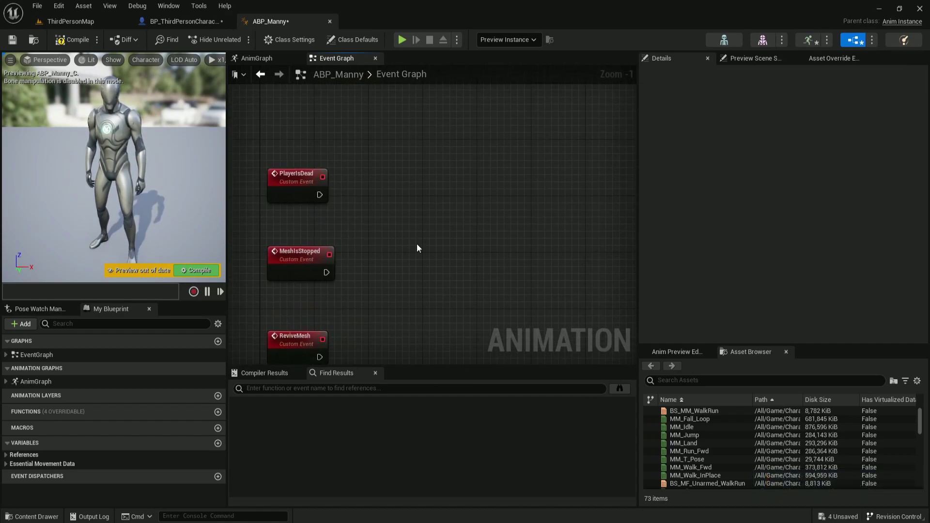
click(218, 444)
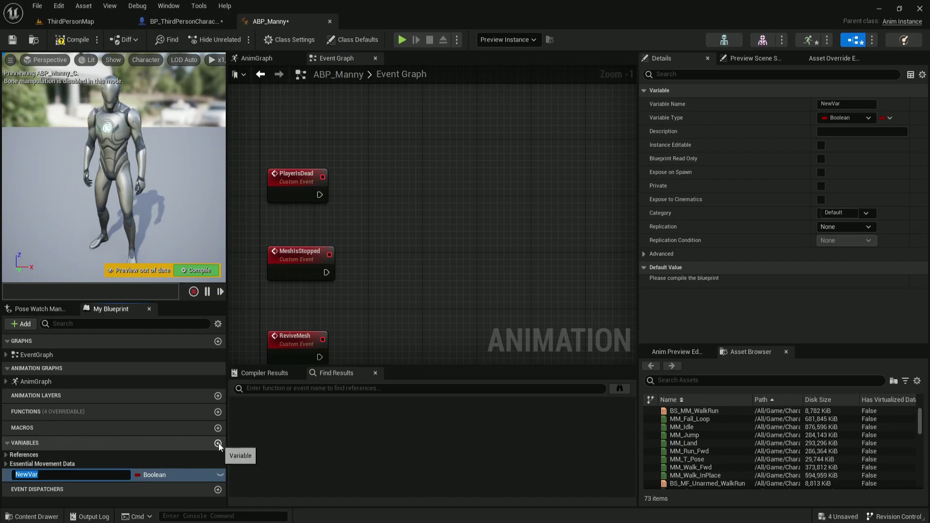
text(IsDead)
key(Return)
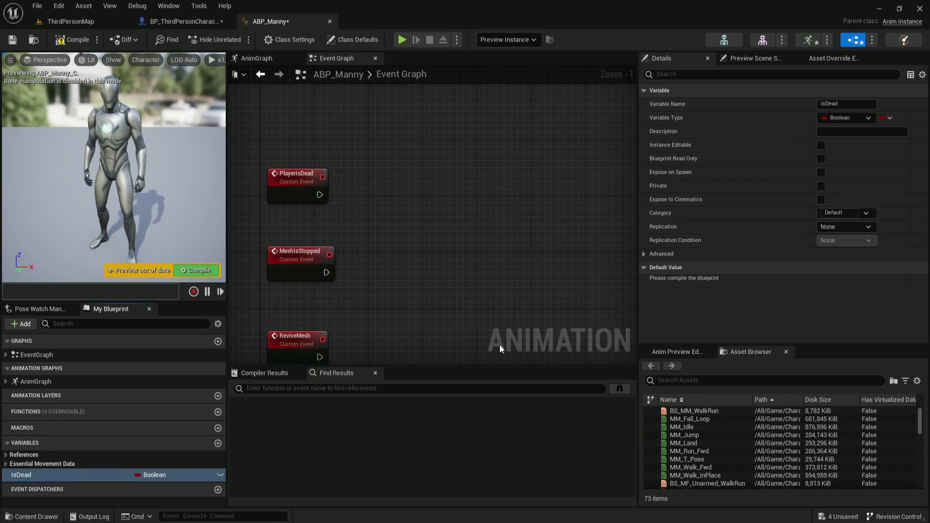
click(218, 444)
text(IsSto)
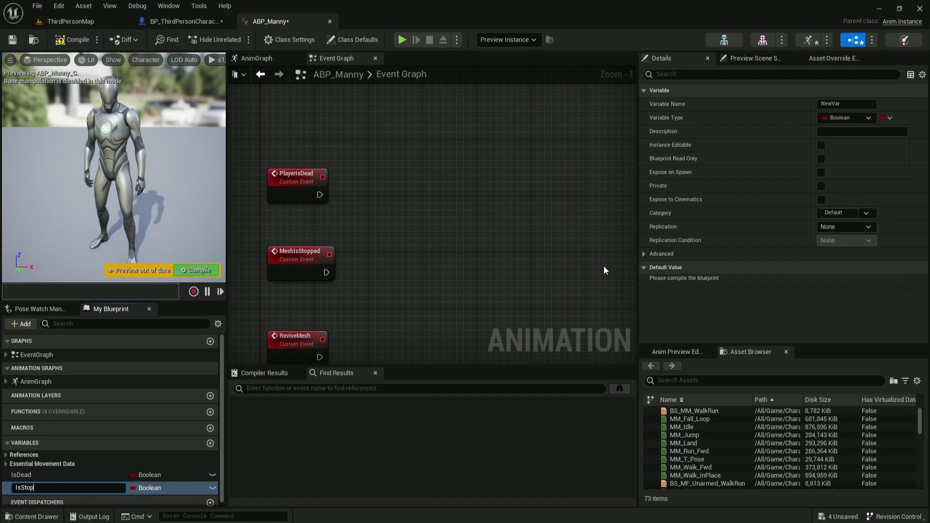
text(ped)
key(Return)
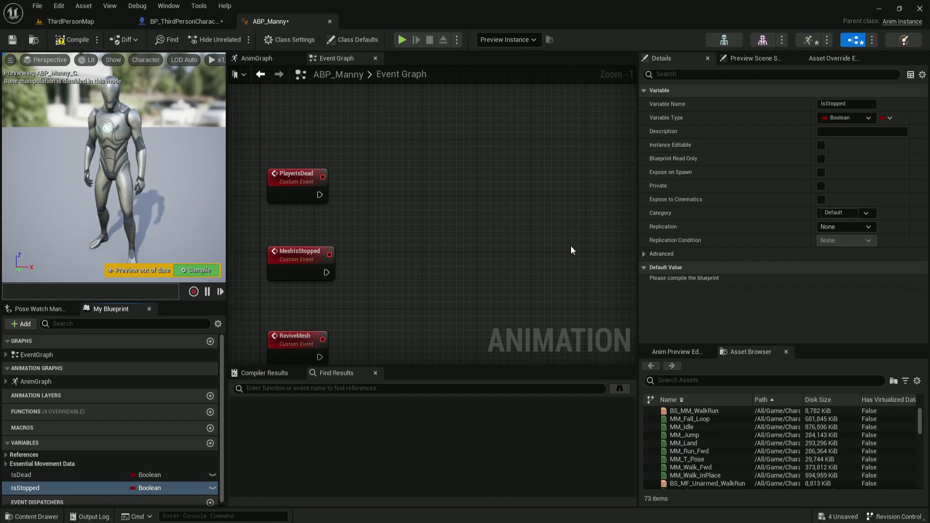
Make PlayerIsDead set IsDead to true and MeshIsStopped set IsStopped to true.
right_drag(440, 265, 483, 214)
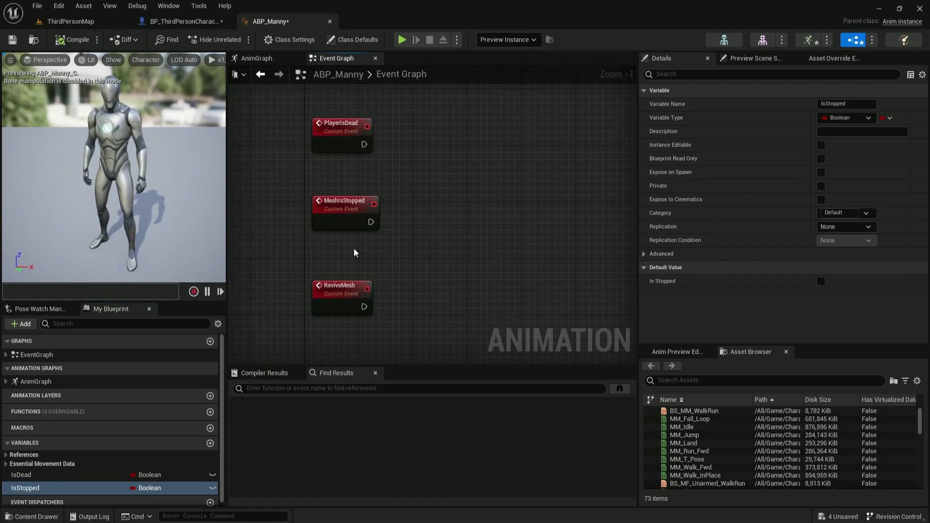
click(37, 474)
drag(368, 149, 409, 130)
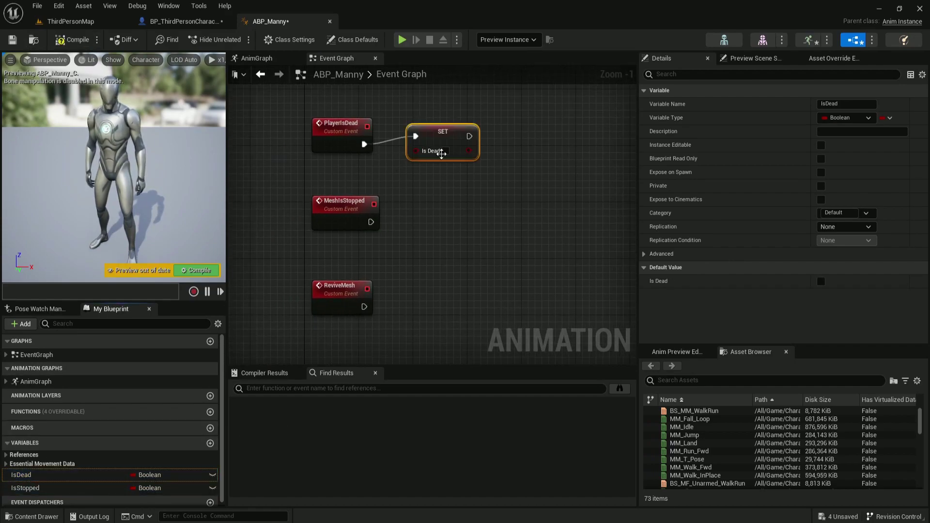
click(445, 150)
drag(320, 111, 320, 104)
click(295, 262)
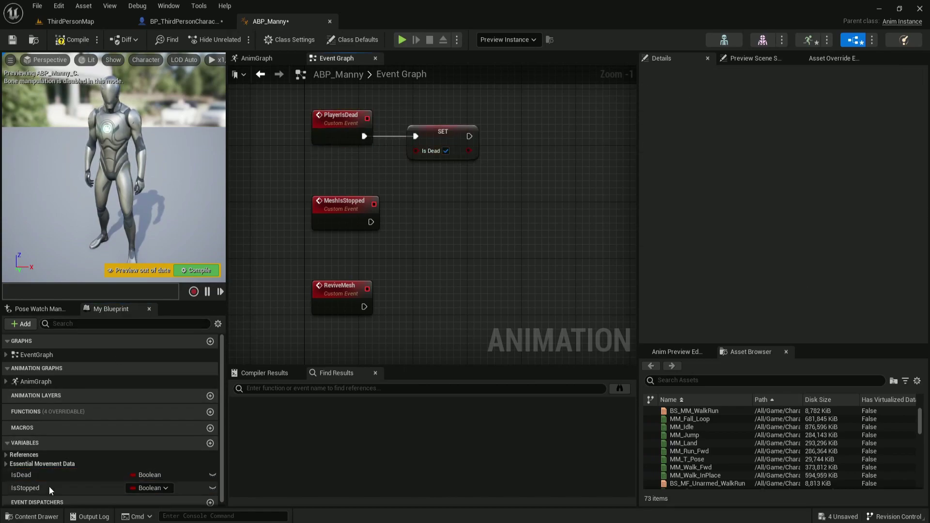
mouse_move(48, 488)
mouse_down()
mouse_move(378, 224)
mouse_move(344, 192)
mouse_up()
click(453, 228)
Copy both setters onto ReviveMesh, chained, with IsDead and IsStopped both set to false.
mouse_move(524, 130)
mouse_down()
mouse_move(432, 286)
mouse_move(370, 307)
mouse_up()
key(ctrl+c)
key(ctrl+v)
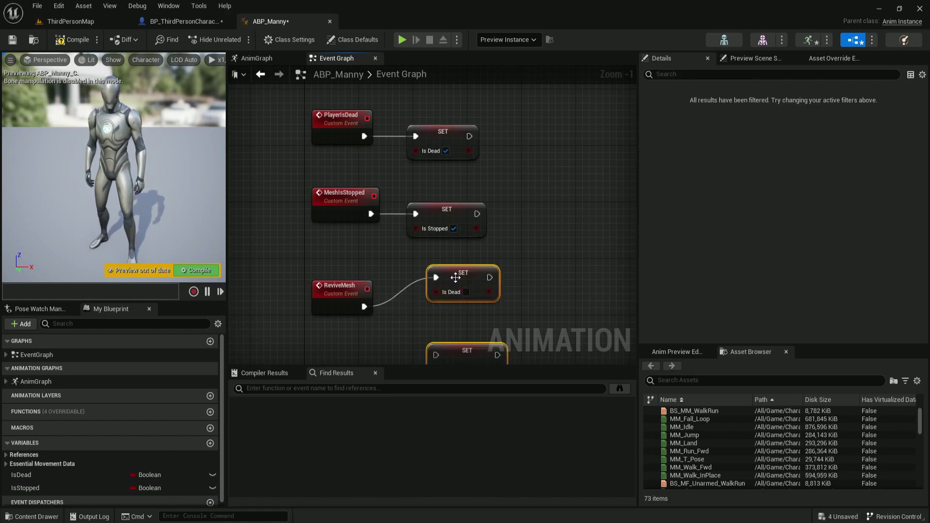
drag(455, 277, 434, 306)
click(453, 277)
right_drag(487, 307, 438, 249)
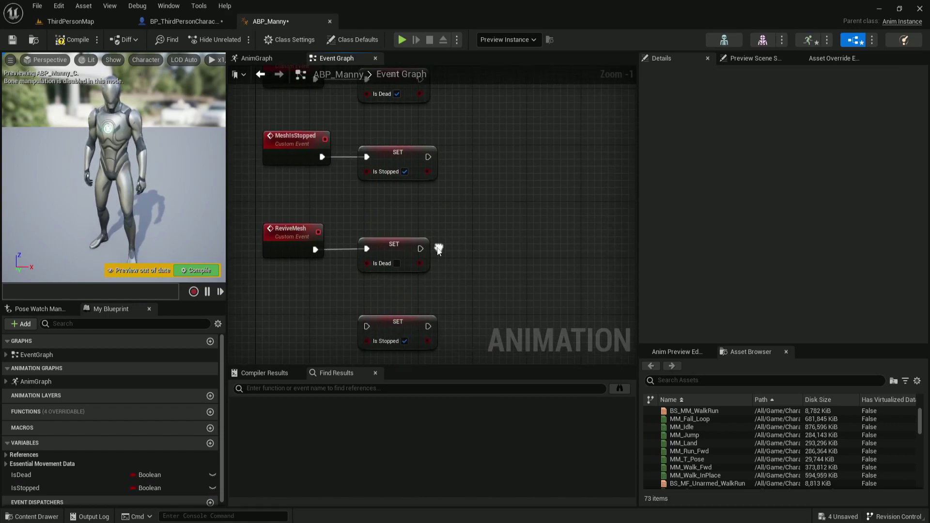
mouse_move(397, 322)
mouse_down()
mouse_move(498, 237)
mouse_move(421, 251)
mouse_up()
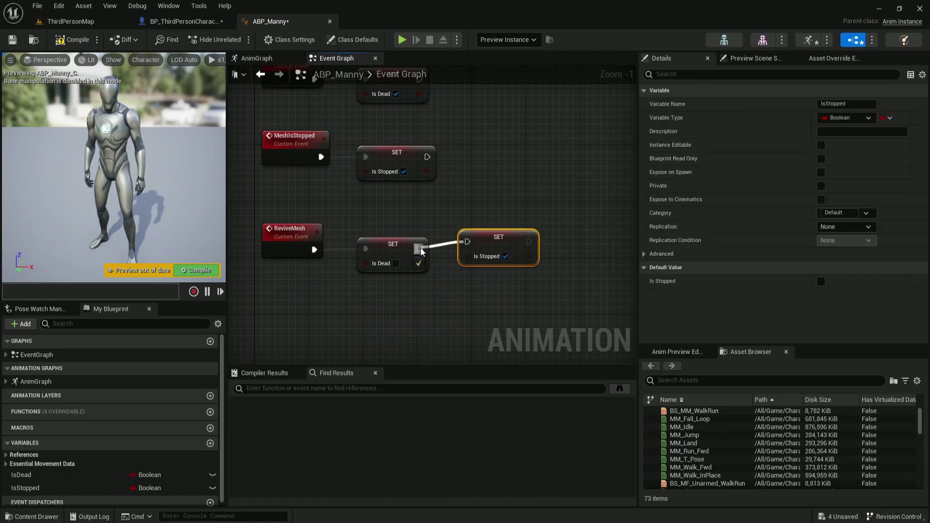
drag(259, 216, 539, 301)
scroll(426, 329, down, 3)
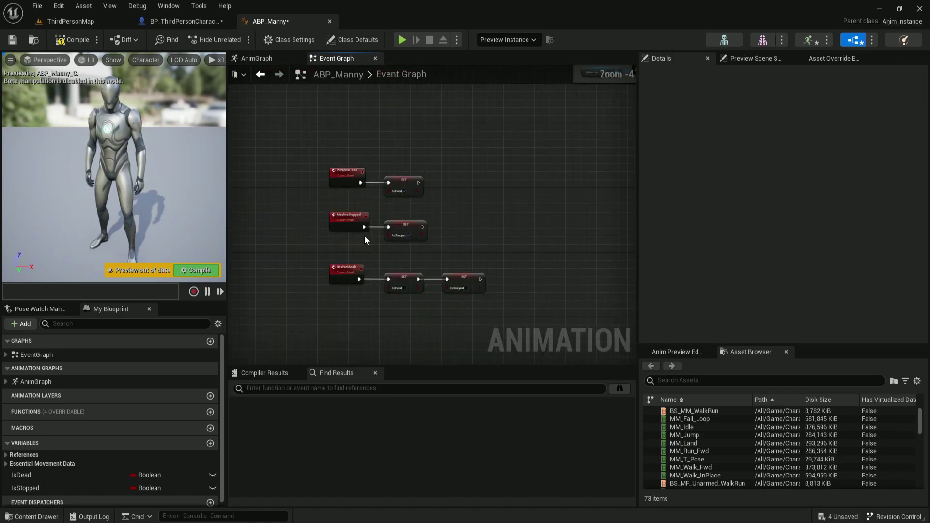
scroll(373, 241, up, 2)
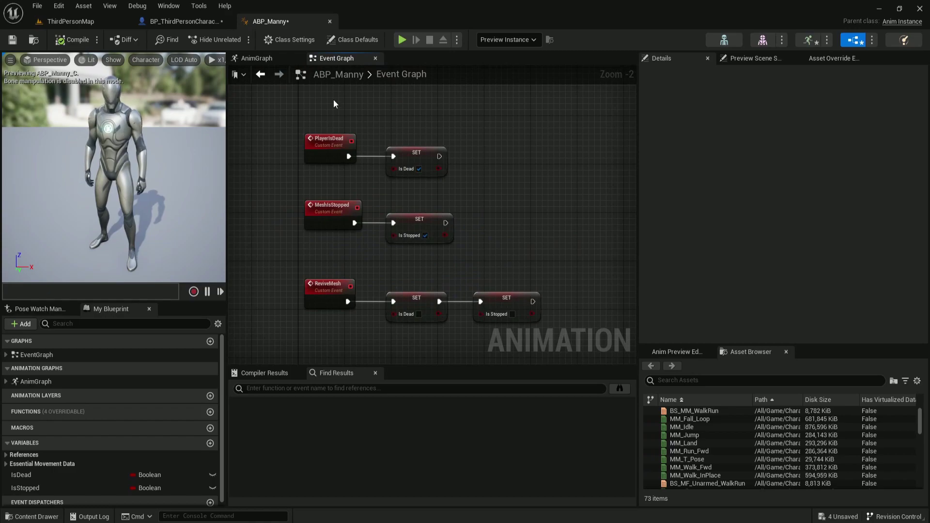
Wire an IsStopped getter into the Blend Poses by bool Active Value in the AnimGraph.
click(256, 58)
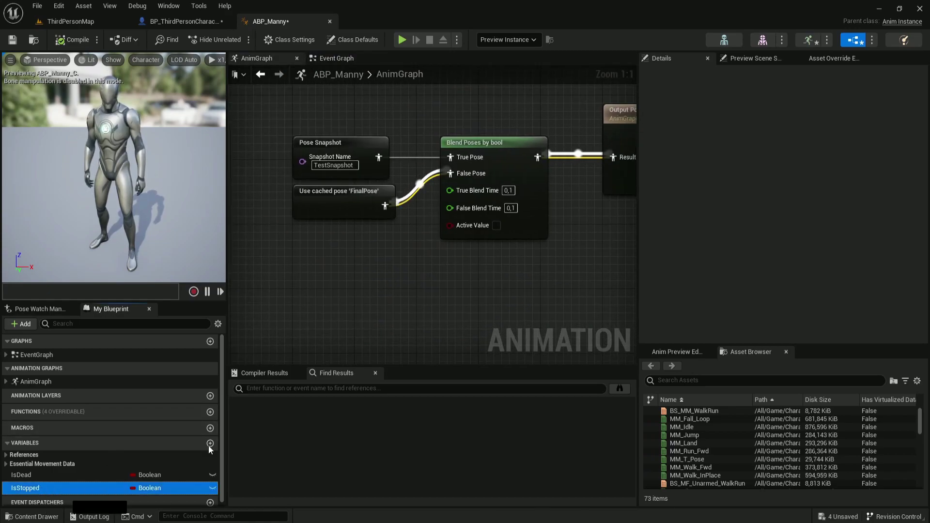
mouse_move(29, 488)
mouse_down()
mouse_move(463, 237)
mouse_move(451, 226)
mouse_up()
drag(377, 227, 460, 251)
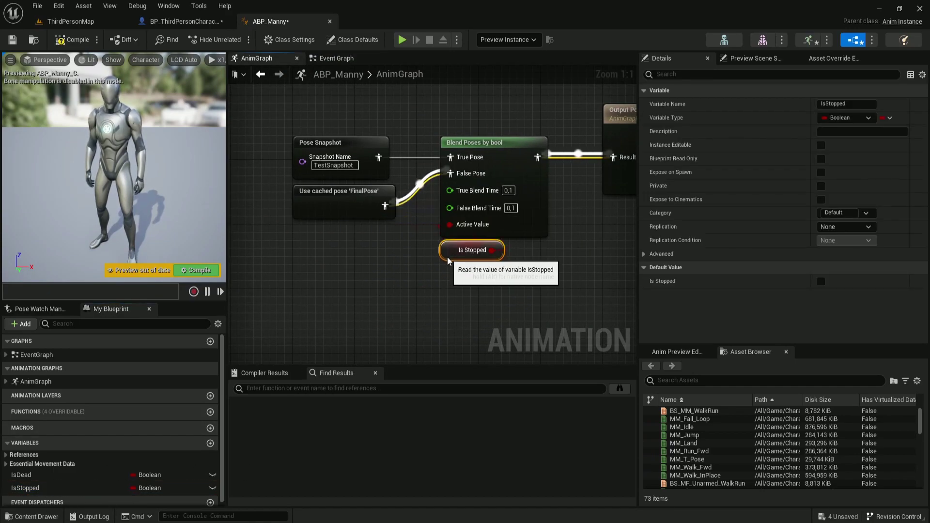
right_drag(495, 292, 410, 351)
Set True Blend Time to 0 and False Blend Time to 1,2.
click(421, 250)
text(0)
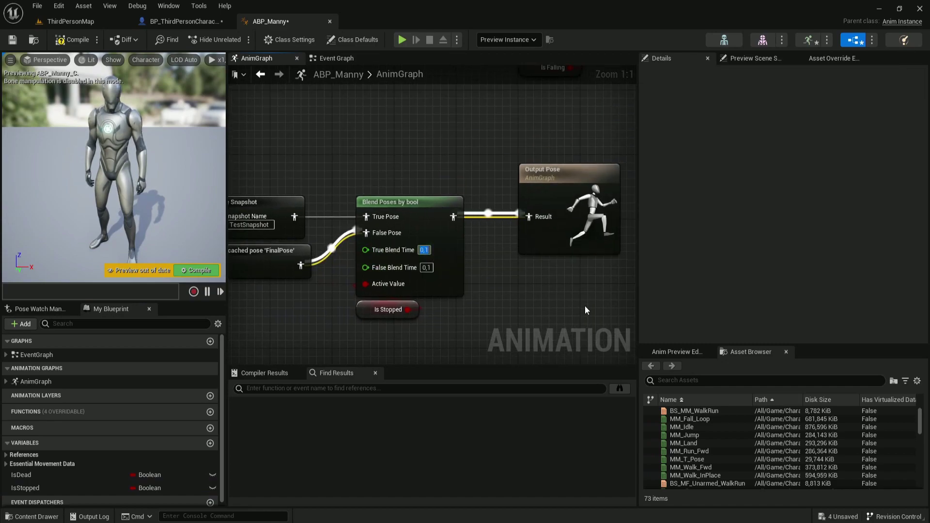
key(Return)
click(426, 268)
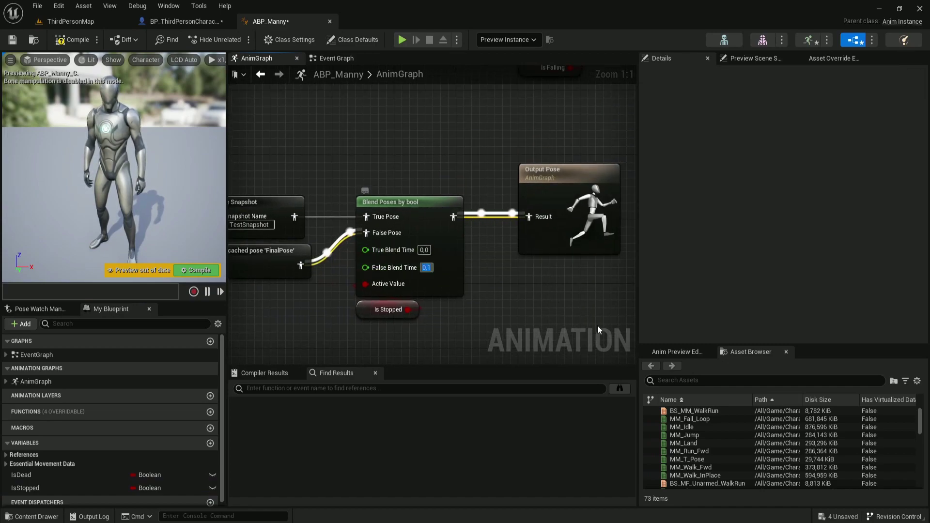
text(1,2)
key(Return)
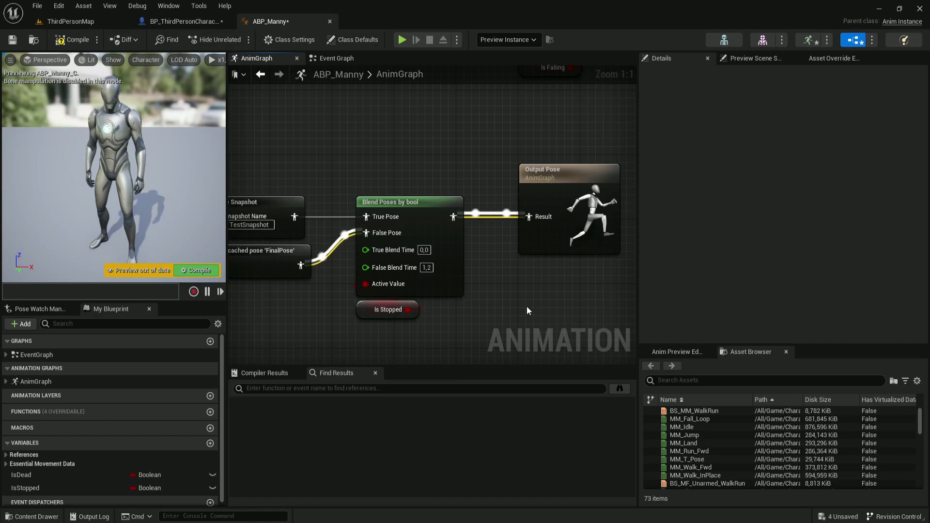
scroll(527, 306, down, 2)
right_drag(517, 298, 520, 303)
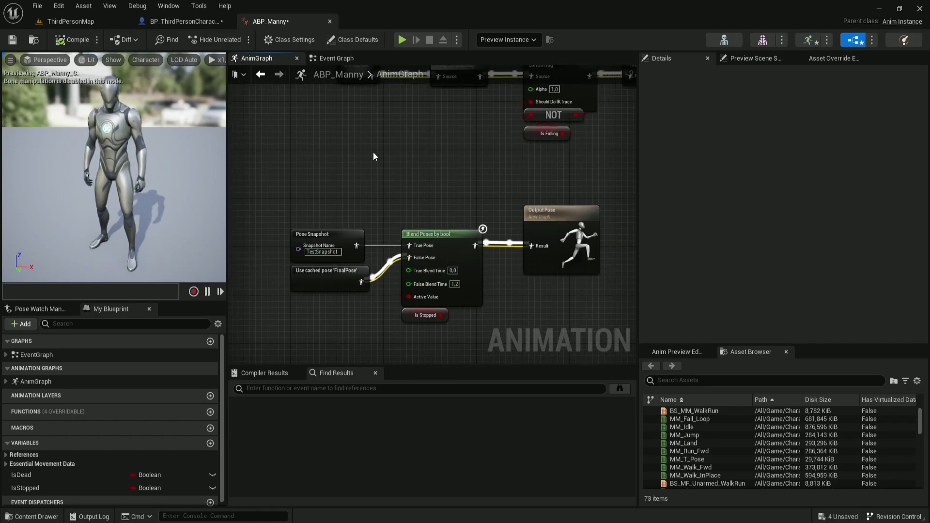
right_drag(358, 115, 352, 295)
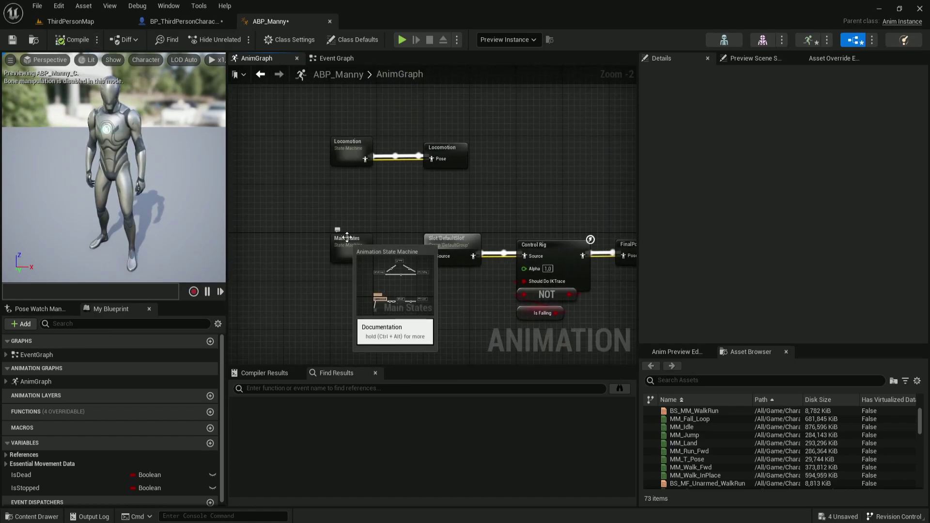
In the Locomotion state machine, add a Dead state off Idle and place it below Idle.
double_click(346, 154)
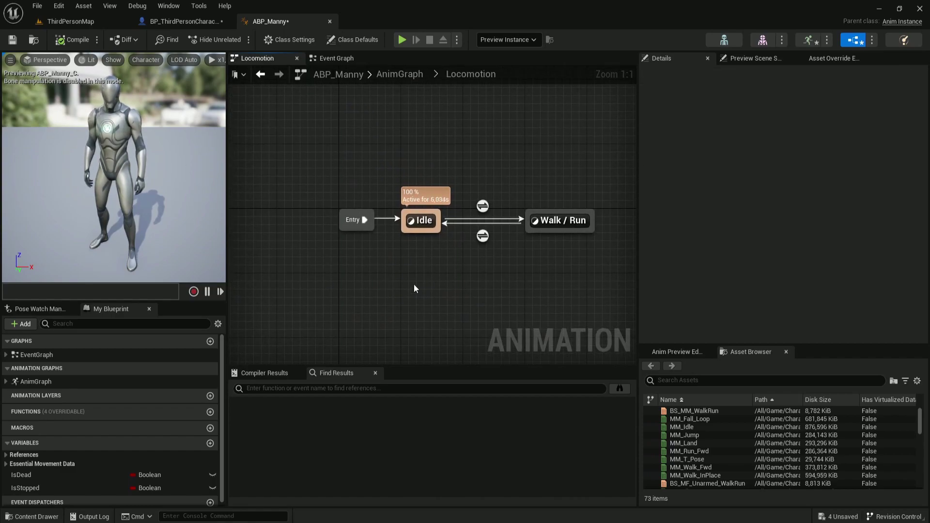
drag(422, 234, 428, 291)
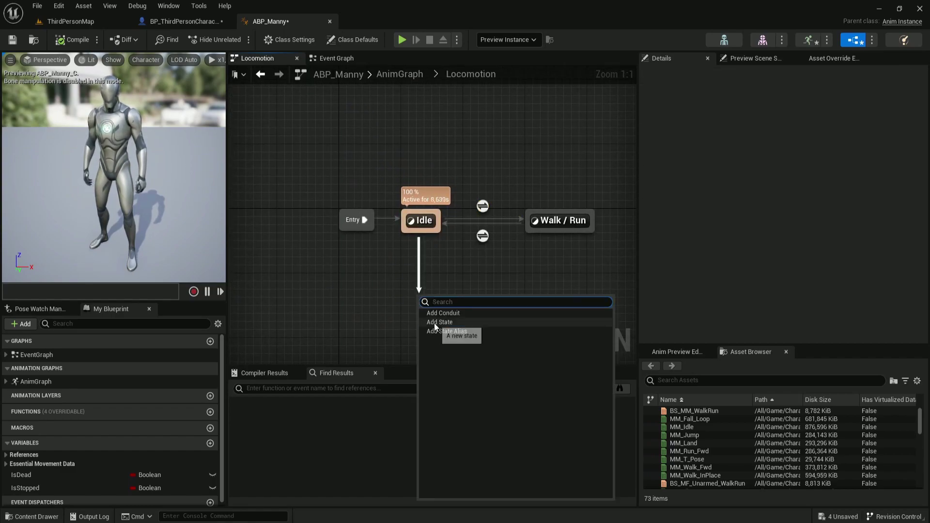
click(436, 326)
text(Dead)
key(Return)
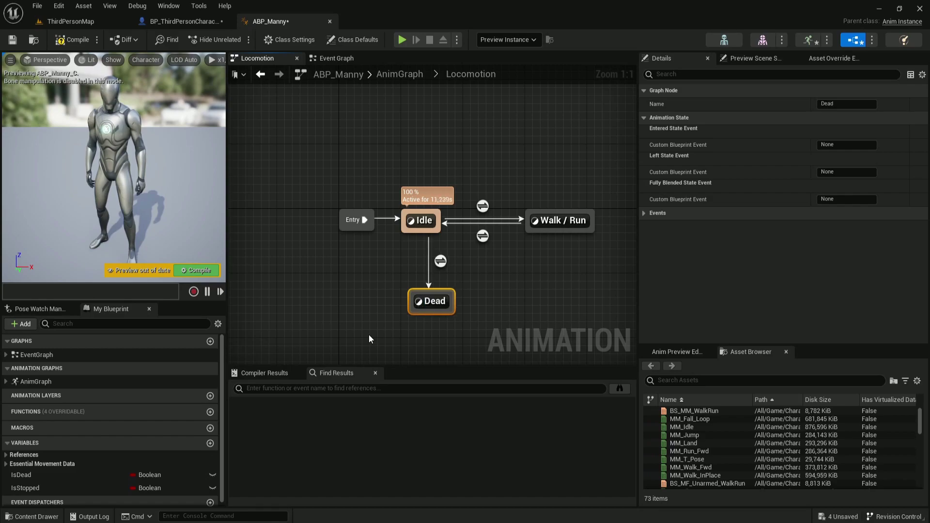
click(368, 335)
right_drag(431, 314, 423, 248)
mouse_move(422, 247)
mouse_down()
mouse_move(406, 275)
mouse_move(405, 169)
mouse_up()
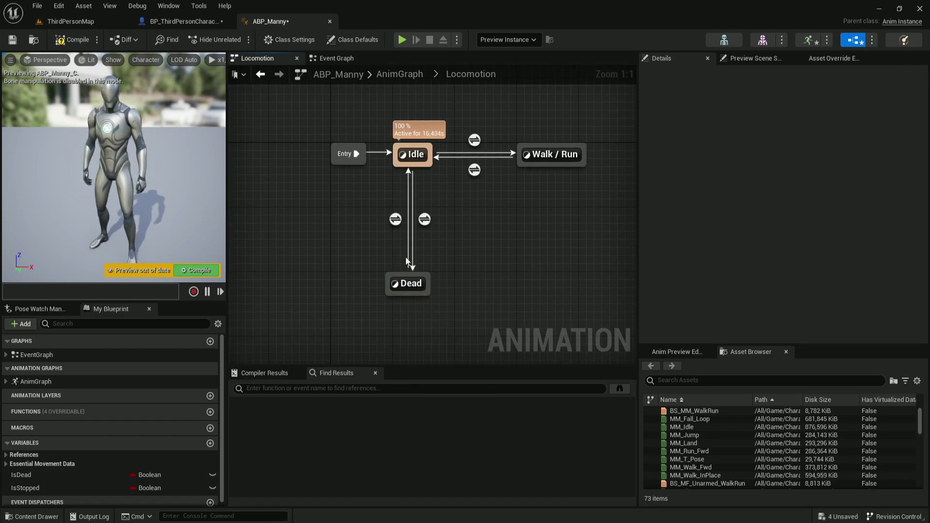
Make Idle→Dead fire on IsDead and Dead→Idle fire on NOT IsDead.
double_click(424, 219)
ctrl+drag(21, 475, 442, 237)
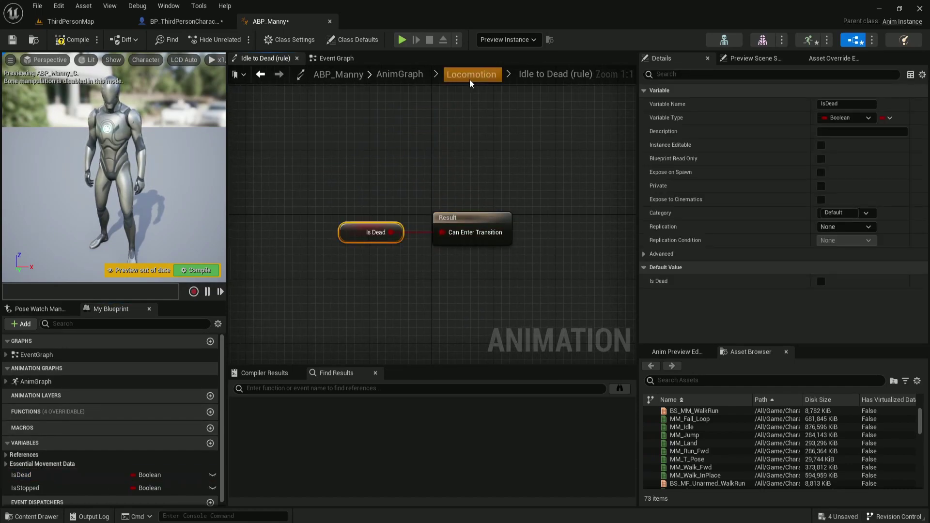
click(469, 79)
double_click(436, 247)
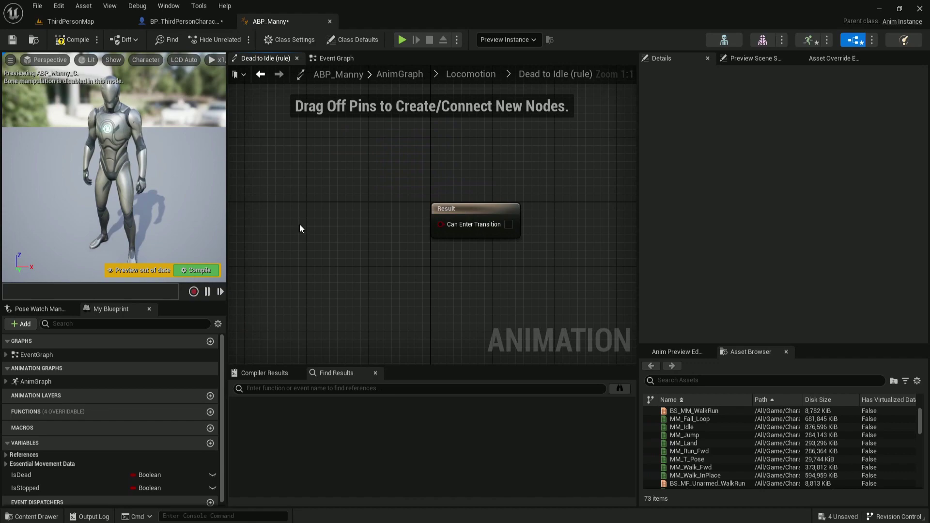
key(ctrl+v)
drag(352, 228, 374, 253)
text(n)
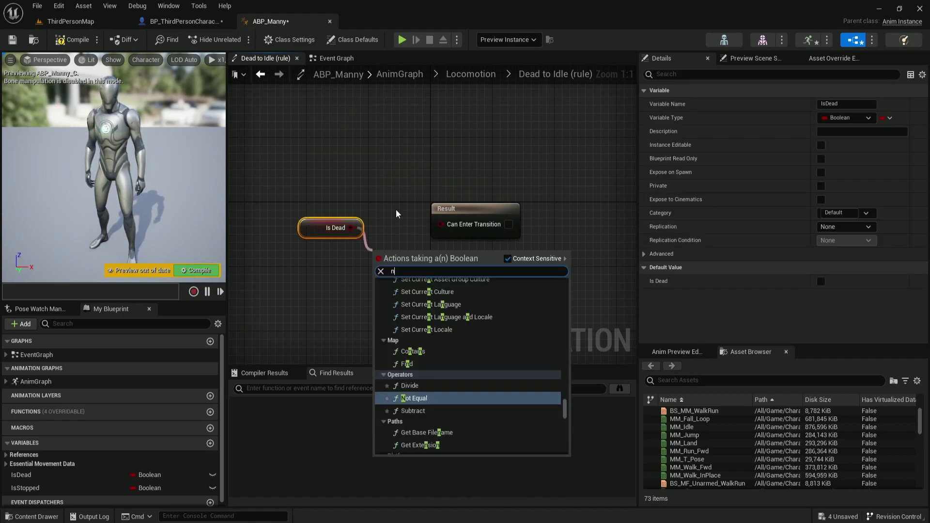
text(ot)
click(422, 348)
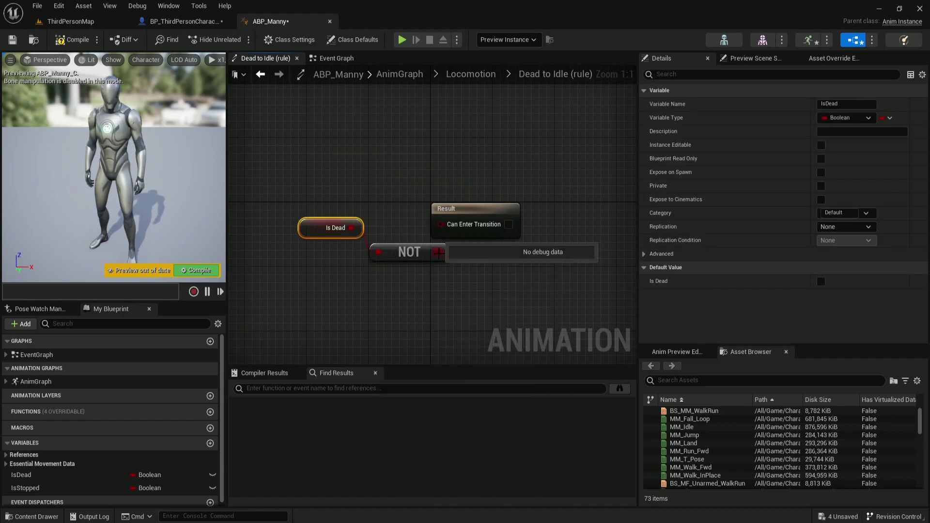
drag(438, 251, 441, 225)
click(469, 74)
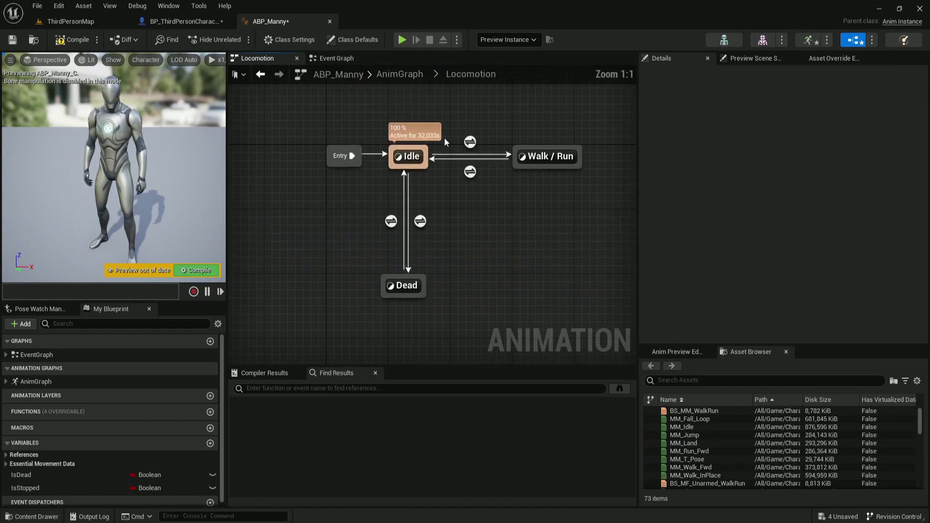
Check the Dead state's graph, return to the AnimGraph, then compile and save ABP_Manny.
double_click(410, 286)
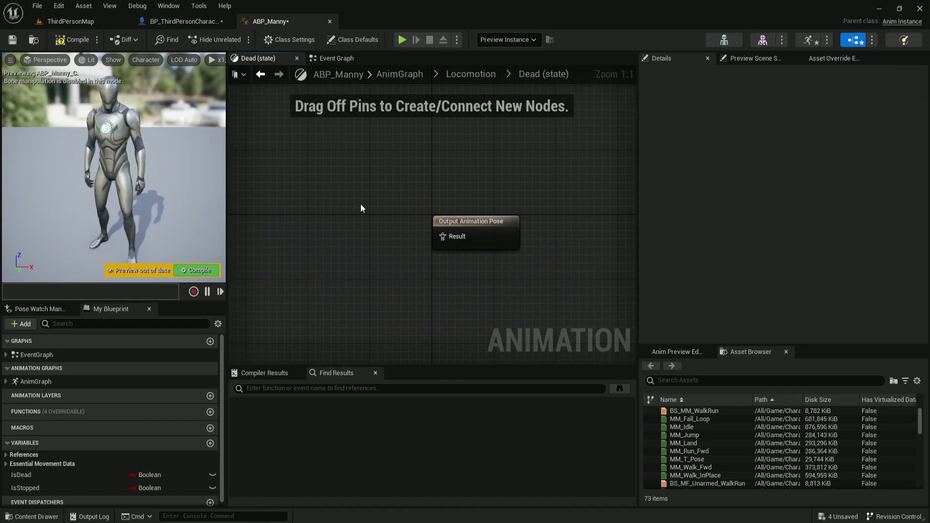
click(484, 75)
click(400, 74)
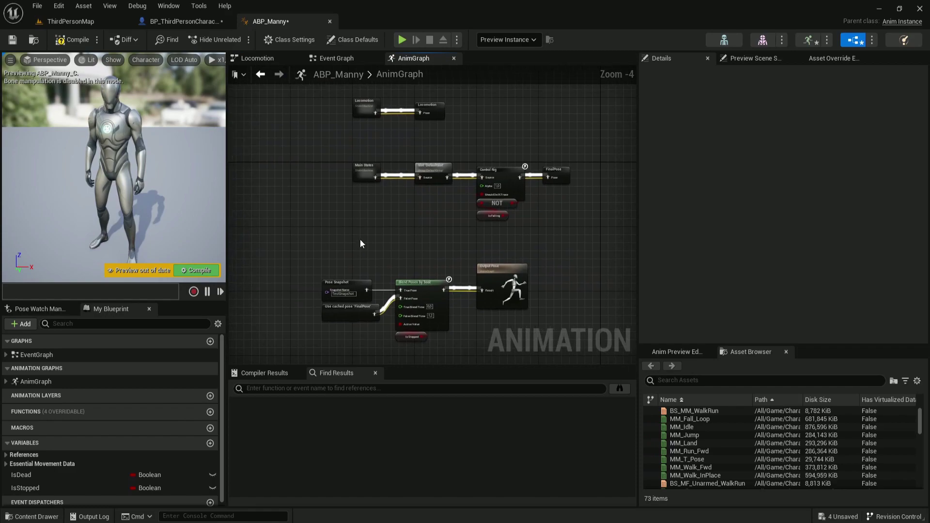
right_drag(360, 243, 373, 190)
click(88, 44)
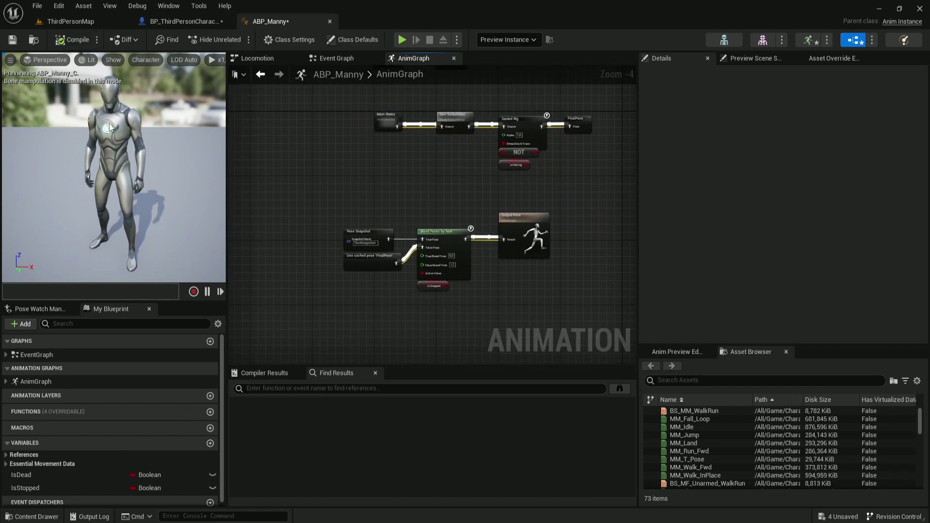
click(12, 40)
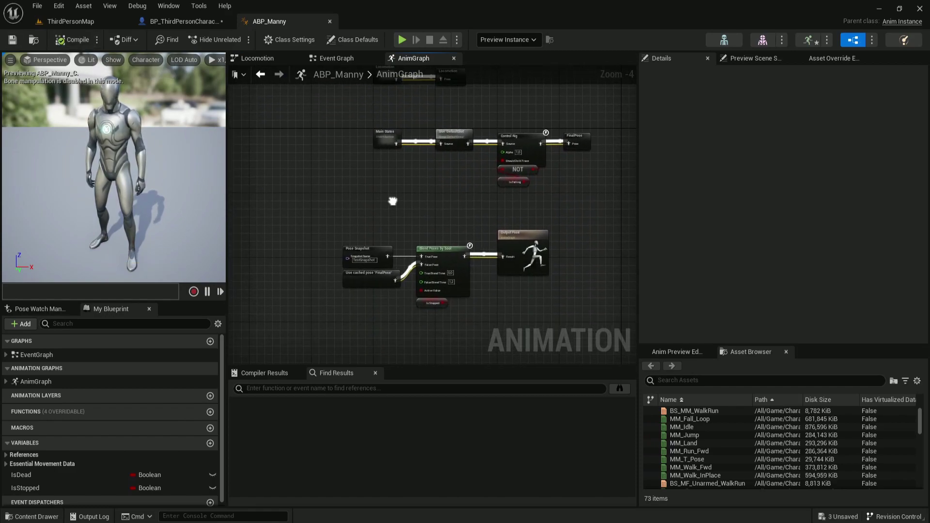
Open the AM_GetUp_Back montage from the GetUpAnimations folder.
click(70, 21)
click(194, 352)
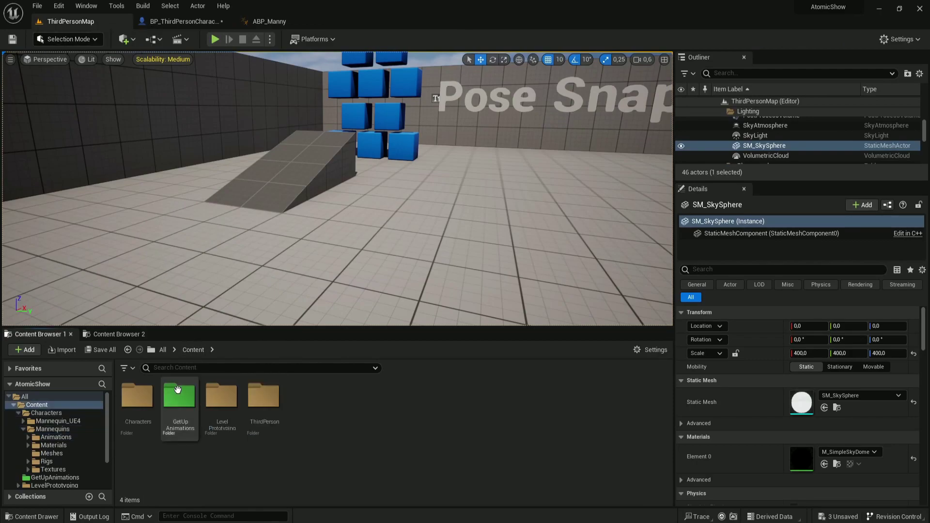
double_click(179, 397)
double_click(221, 400)
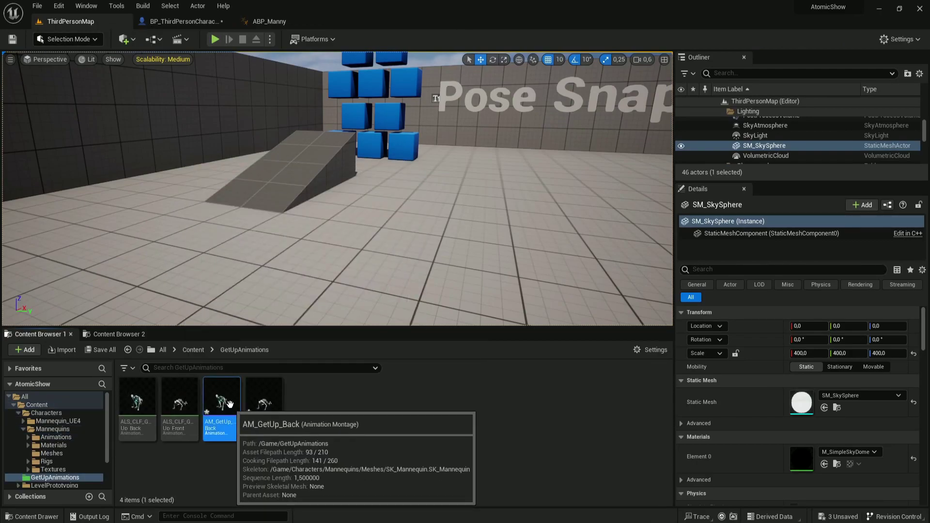
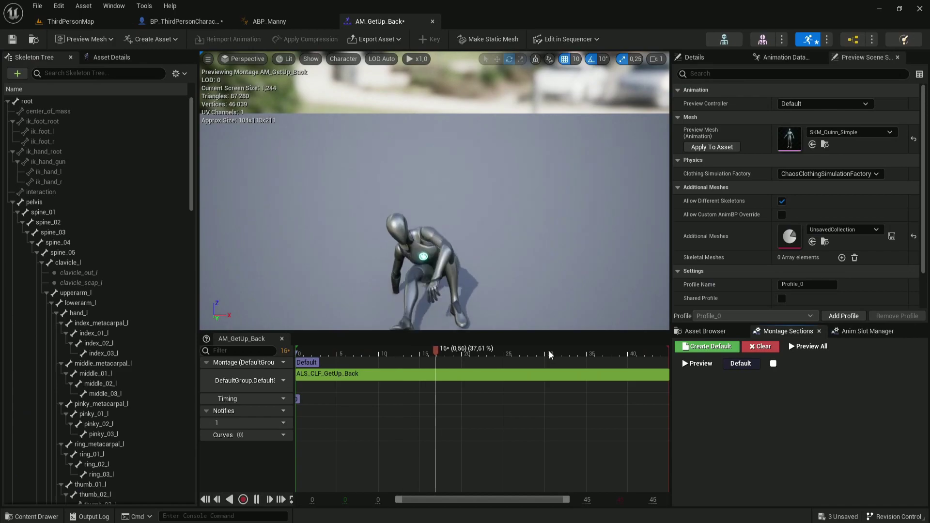
Add a 'Standing' notify at frame 35 of AM_GetUp_Back, then return to ThirdPersonMap.
mouse_move(549, 351)
mouse_down()
mouse_move(302, 353)
mouse_move(587, 351)
mouse_up()
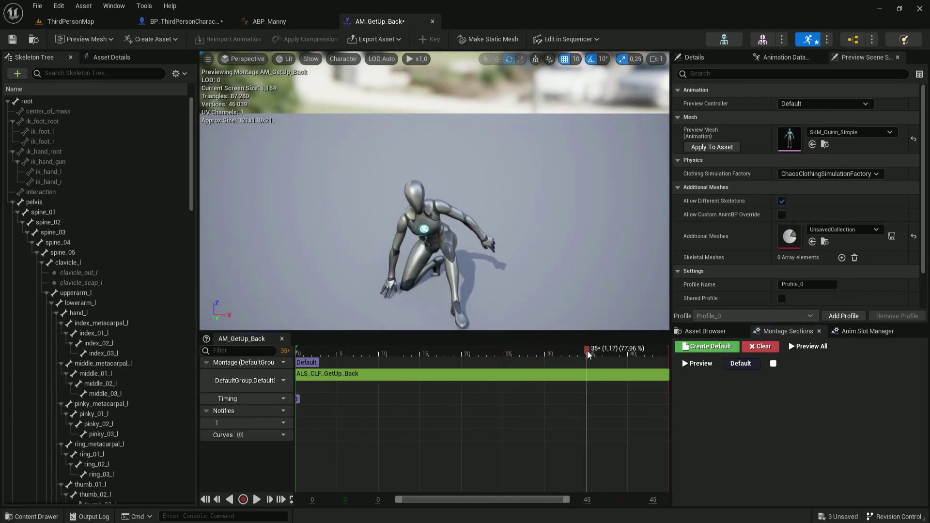
right_click(586, 420)
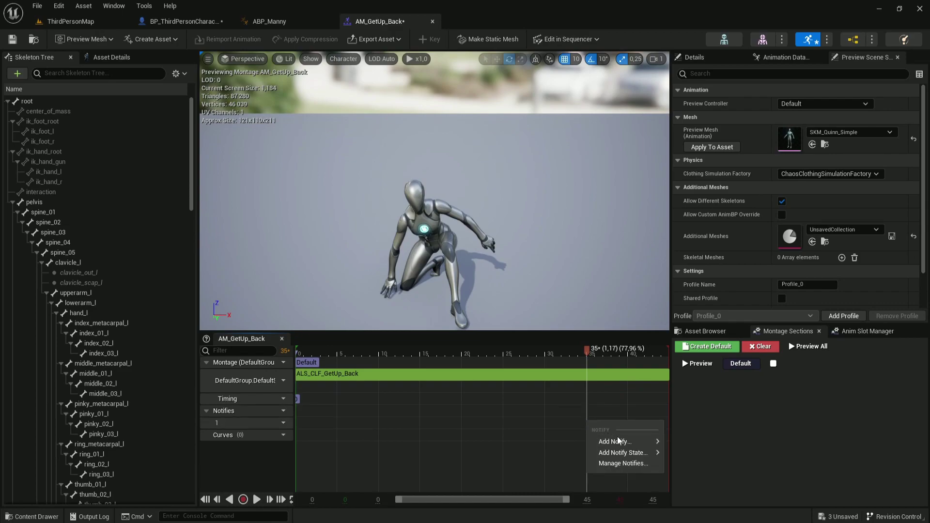
mouse_move(625, 441)
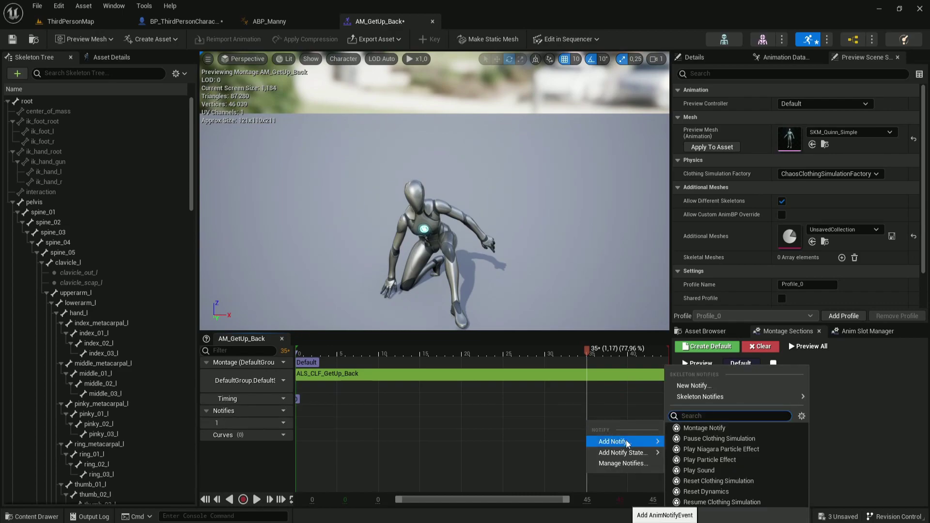
click(705, 386)
text(Standi)
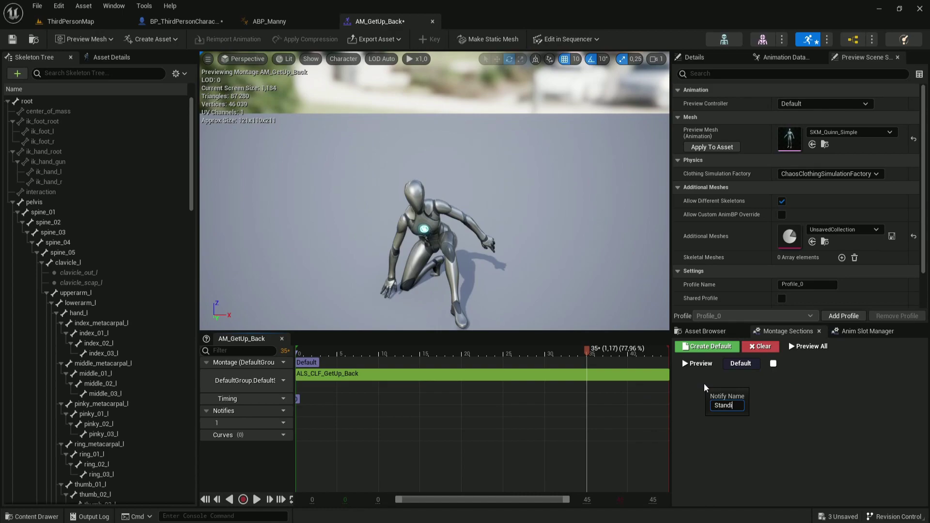
text(ng)
key(Return)
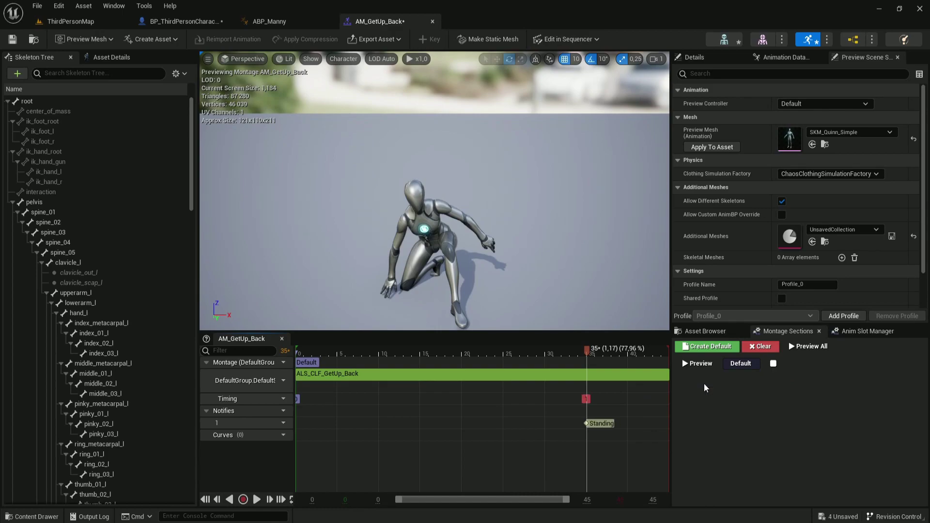
click(76, 22)
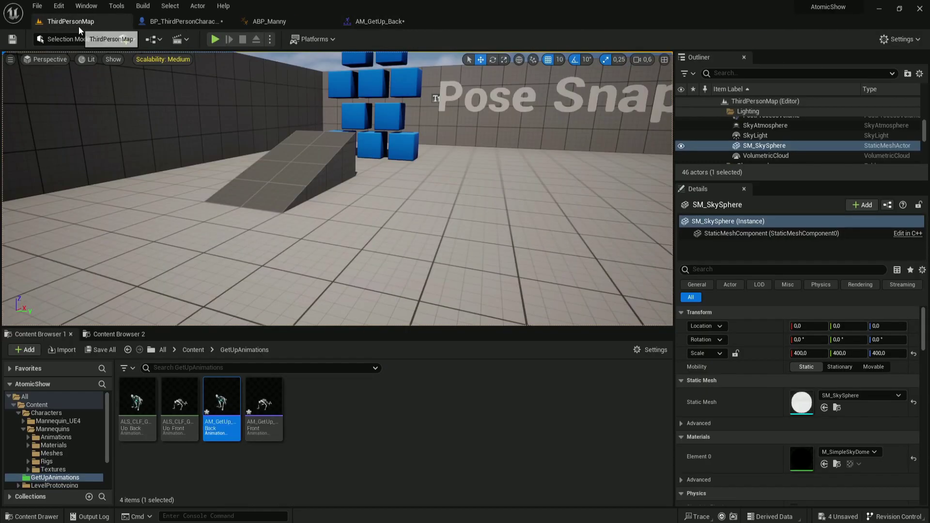
Open AM_GetUp_Front and add a 'Standing' notify at frame 34 on its Notifies track.
double_click(263, 391)
mouse_move(568, 354)
mouse_down()
mouse_move(542, 356)
mouse_move(586, 369)
mouse_up()
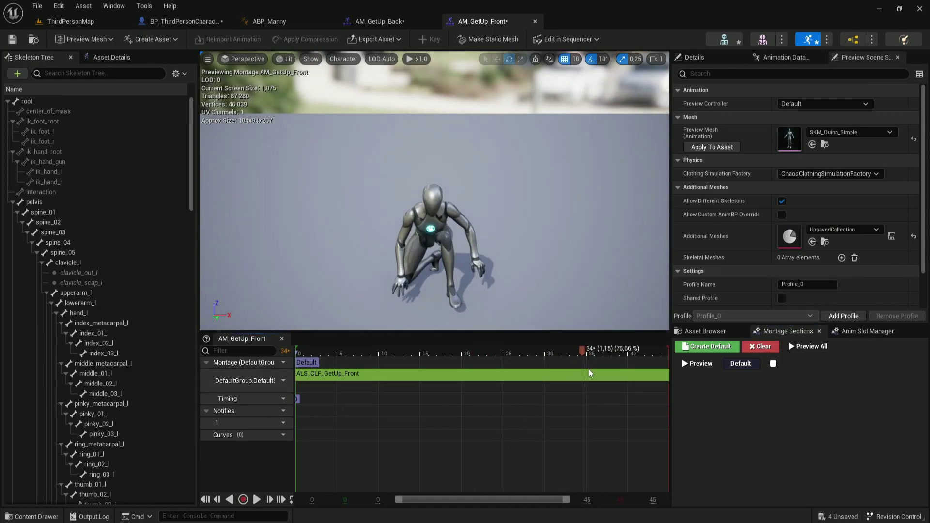
right_click(586, 426)
mouse_move(624, 457)
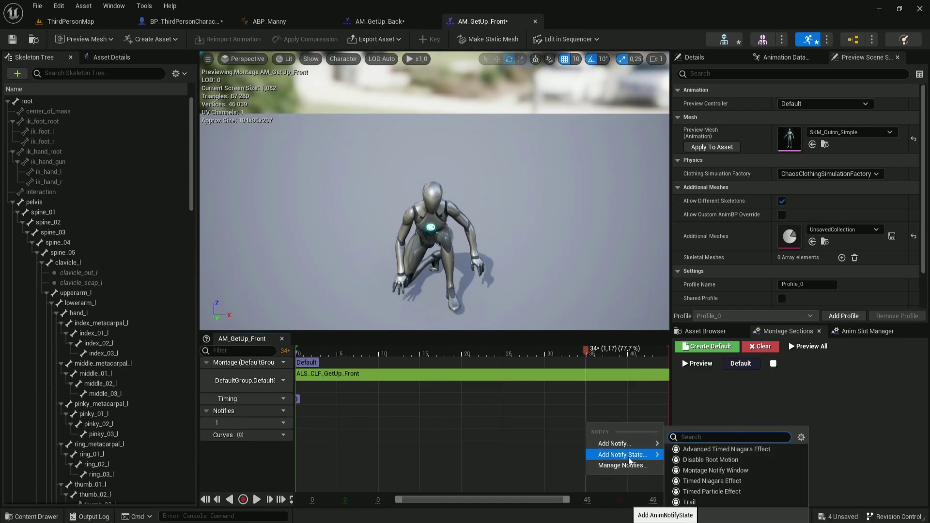
mouse_move(652, 444)
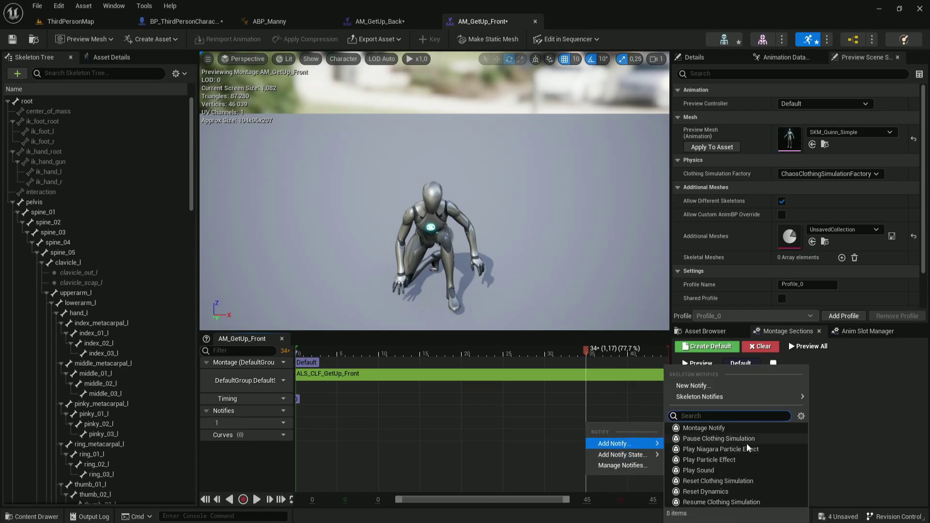
click(704, 386)
text(Standing)
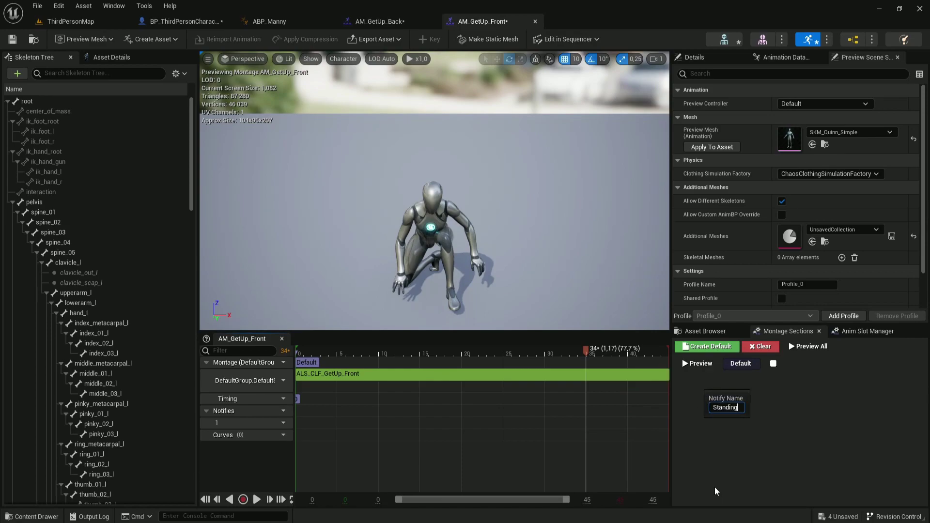
key(Return)
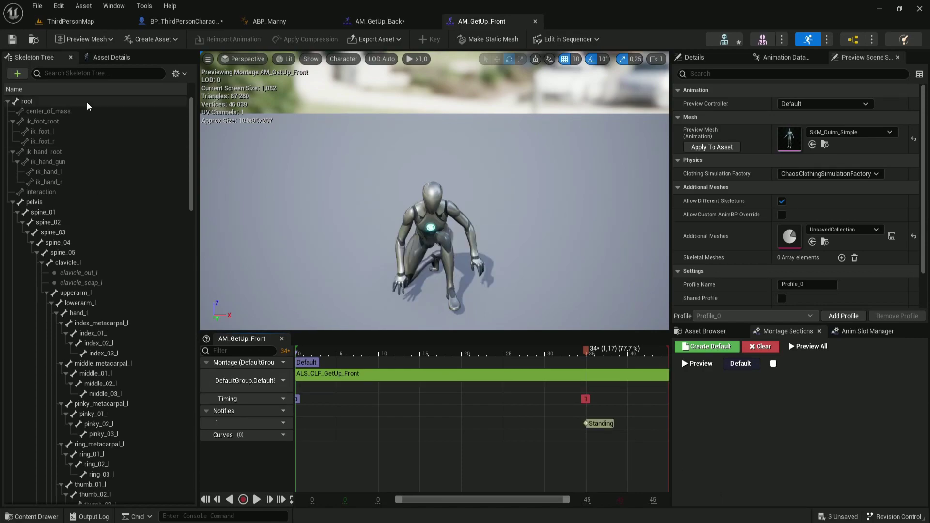
Add an AnimNotify_Standing event node to ABP_Manny's Event Graph.
click(256, 27)
click(320, 60)
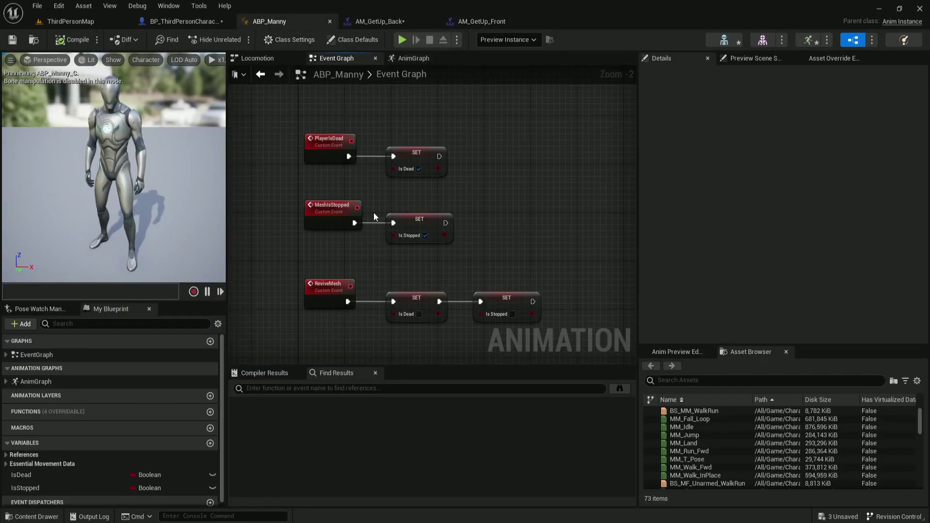
scroll(356, 211, up, 5)
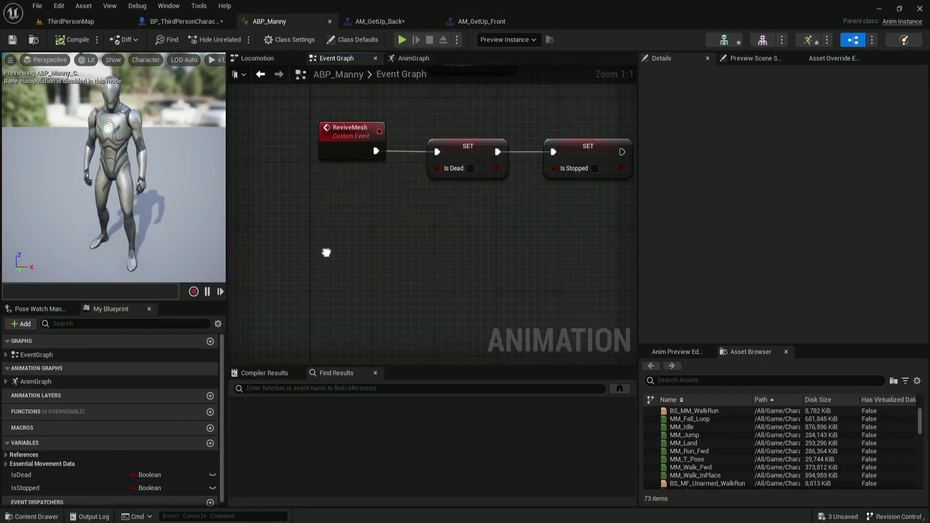
right_click(327, 253)
text(standing)
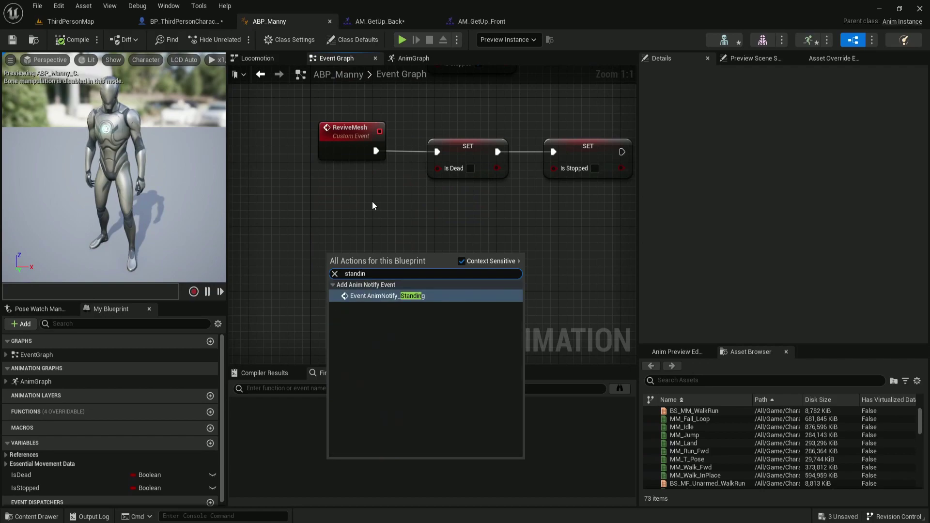
key(Return)
drag(357, 270, 357, 294)
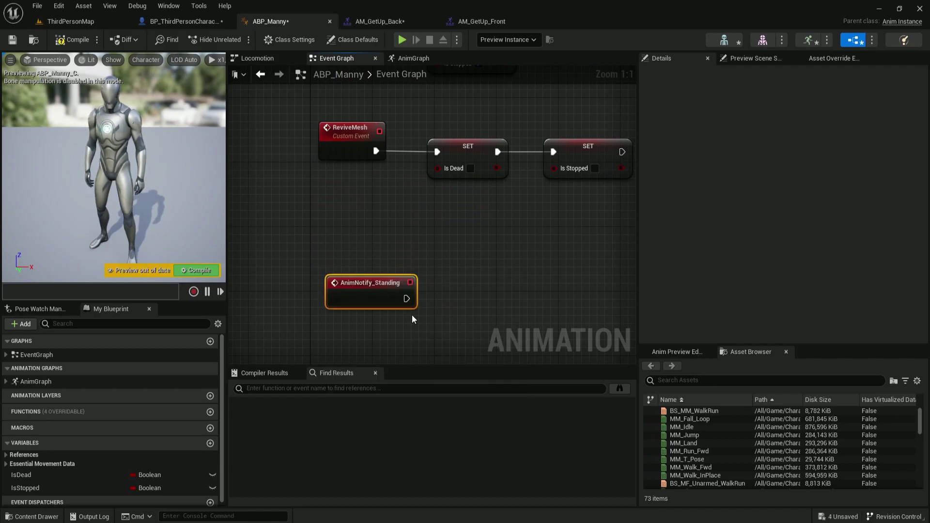
click(440, 330)
right_drag(440, 329, 407, 266)
Connect the Standing event to Cast To BP_ThirdPersonCharacter, fed by Try Get Pawn Owner.
drag(373, 235, 417, 235)
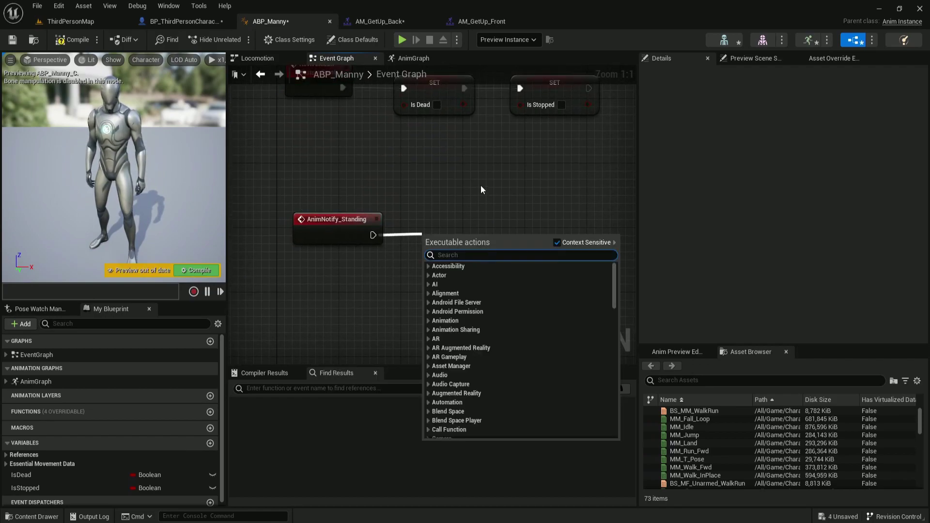
text(cast to thi)
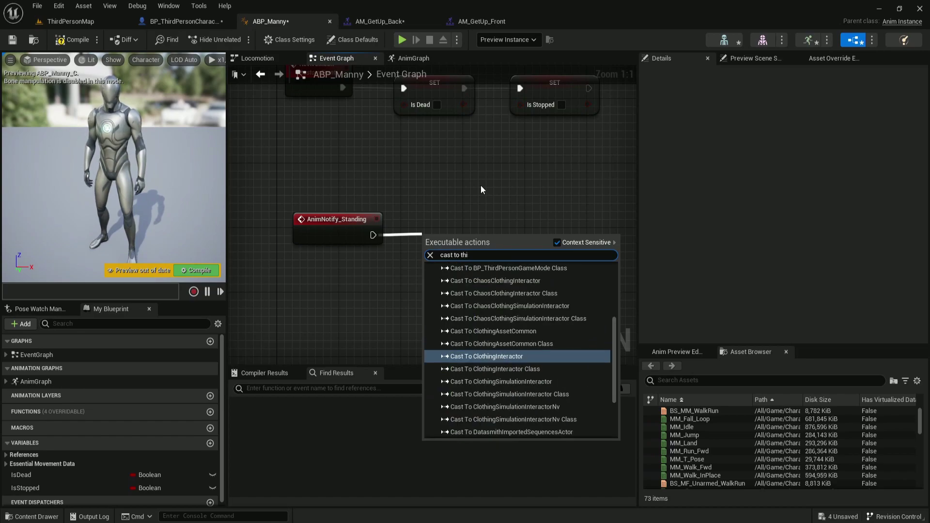
text(rd)
key(Escape)
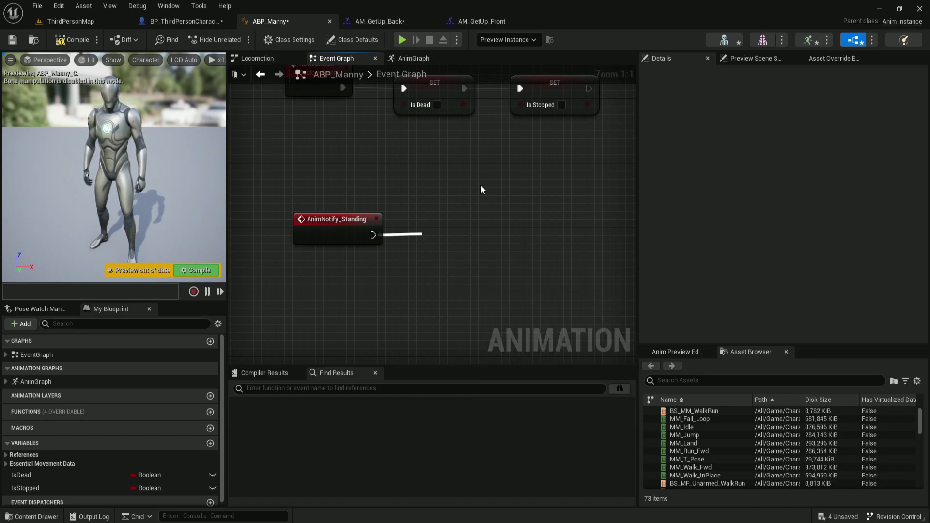
right_drag(329, 293, 348, 269)
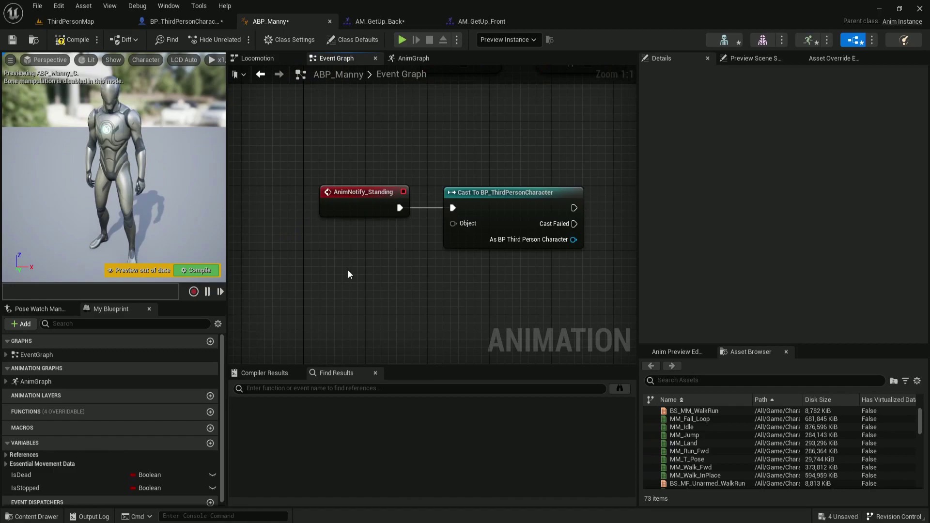
right_click(348, 269)
text(try get paw)
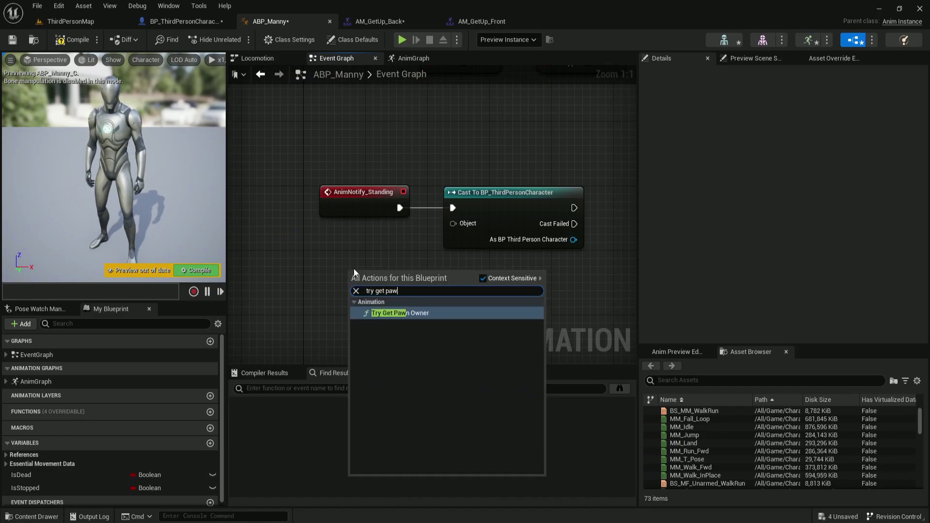
key(Return)
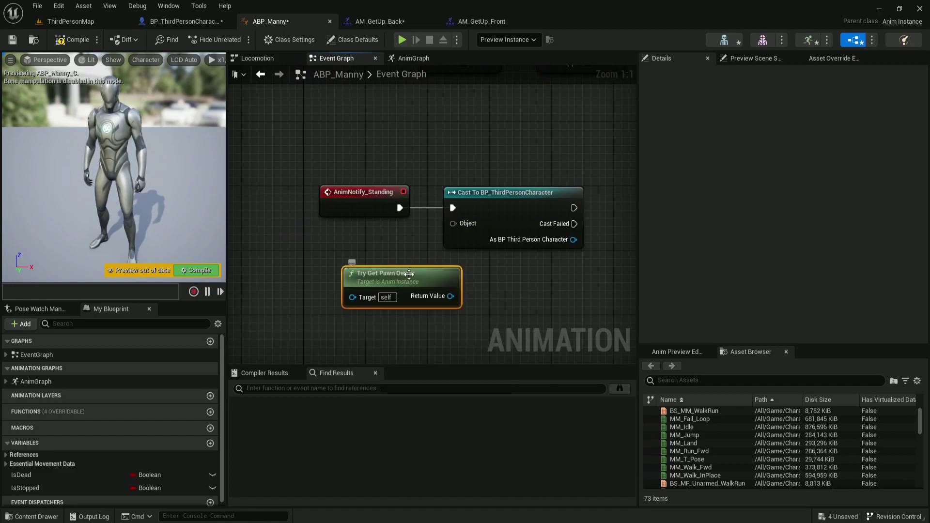
mouse_move(410, 274)
mouse_down()
mouse_move(388, 268)
mouse_move(453, 223)
mouse_up()
drag(507, 206, 528, 214)
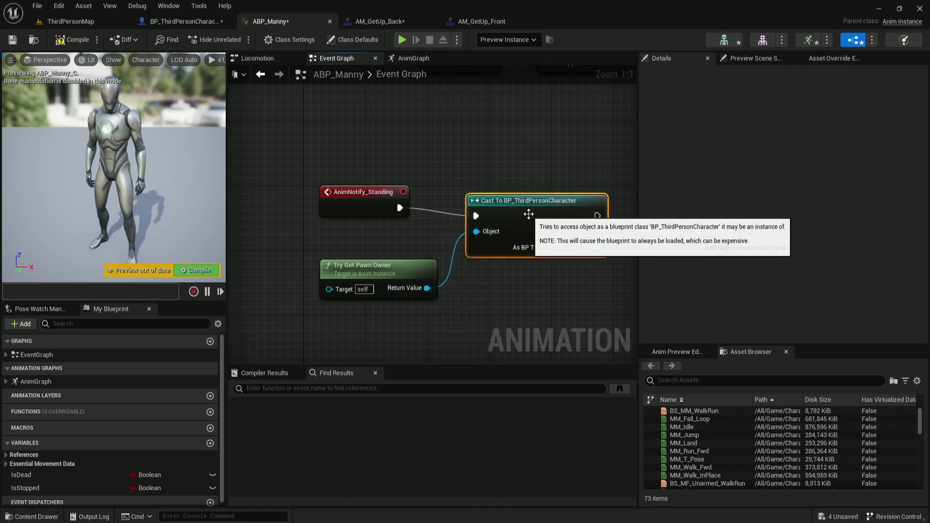
right_drag(528, 214, 253, 230)
Call Enable Walking on the cast character after the cast.
drag(321, 263, 495, 199)
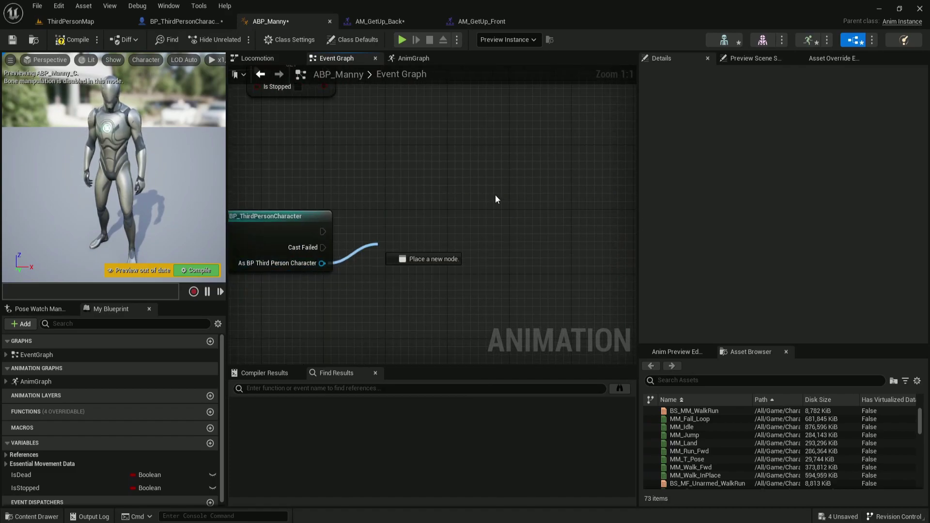
text(enable walking)
key(Return)
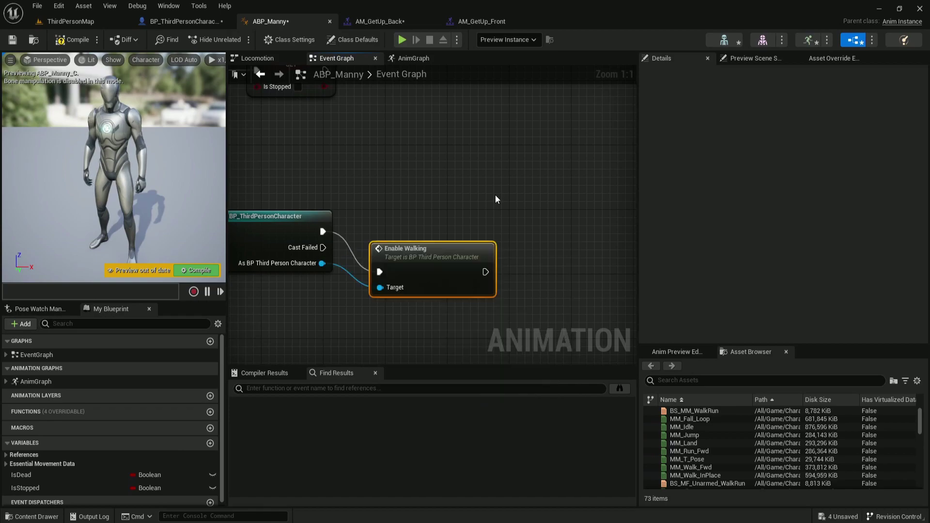
drag(412, 251, 411, 210)
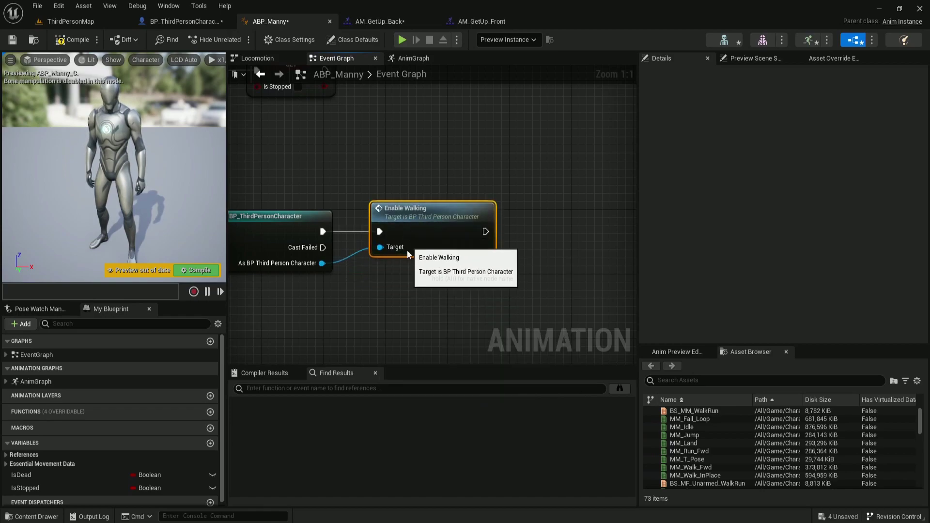
scroll(410, 254, down, 2)
right_drag(410, 254, 481, 296)
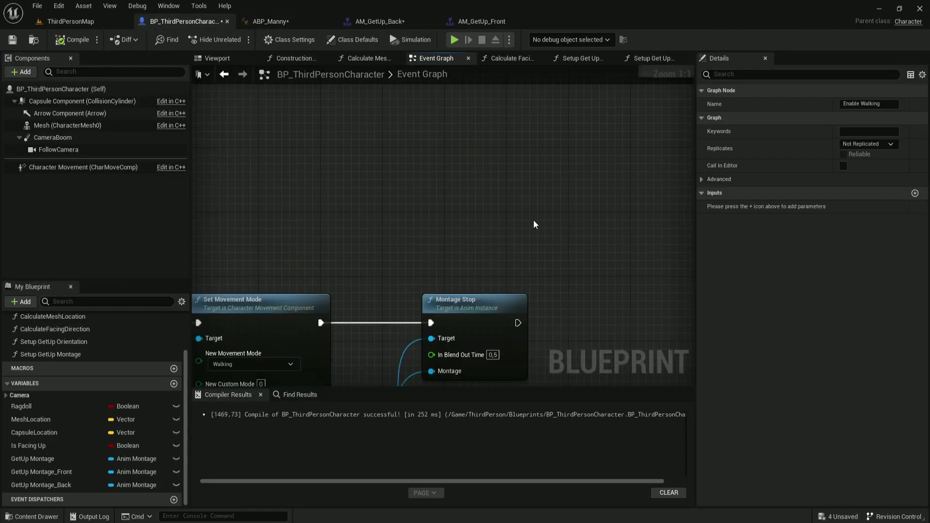
Near Set Movement Mode in the character graph, add a Mesh reference with Get Anim Instance.
double_click(535, 221)
scroll(531, 155, down, 1)
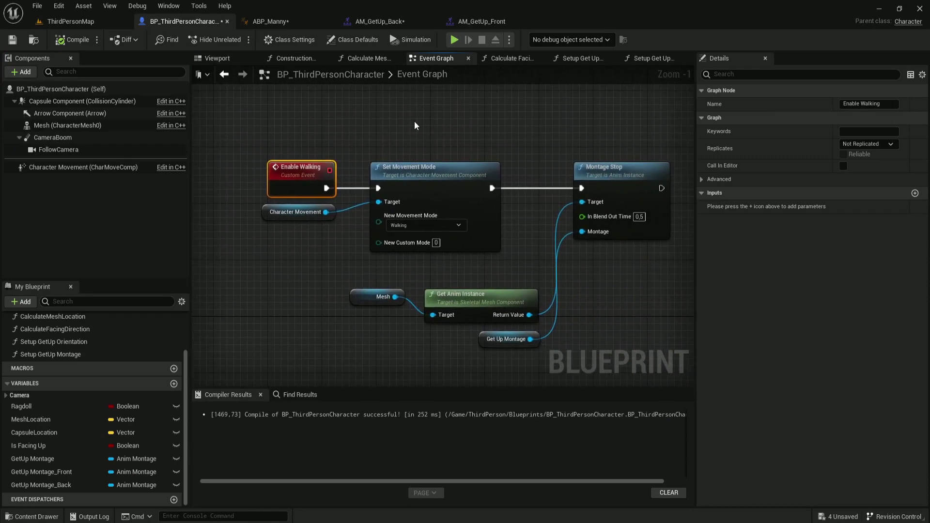
drag(272, 156, 653, 341)
scroll(498, 357, down, 2)
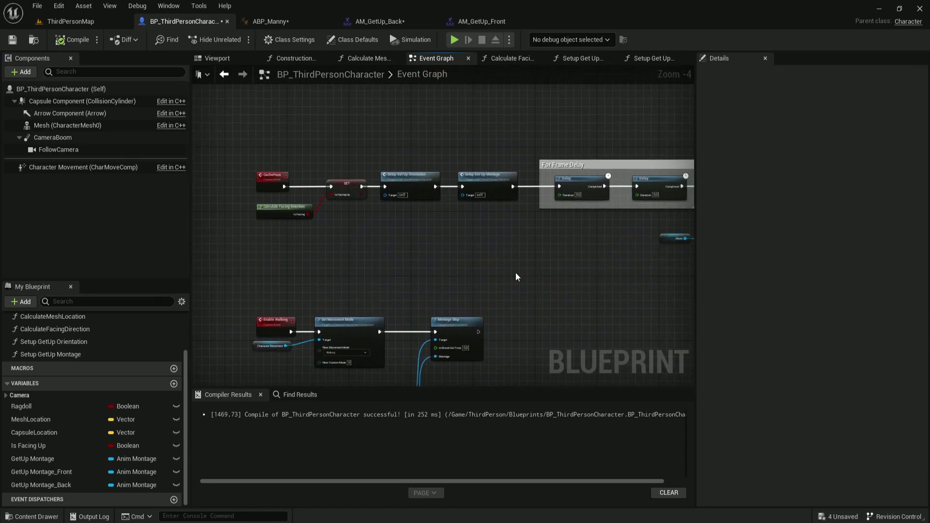
scroll(565, 241, down, 1)
right_drag(564, 241, 419, 292)
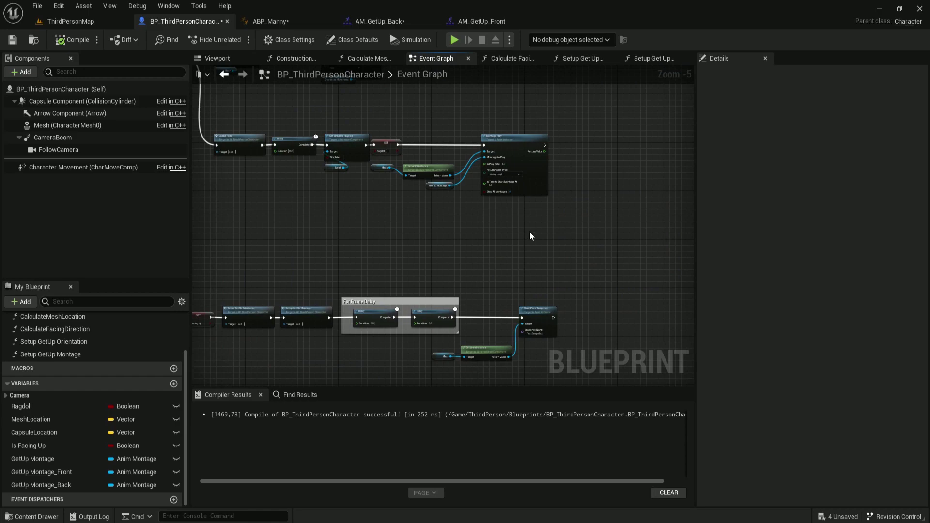
scroll(485, 314, up, 5)
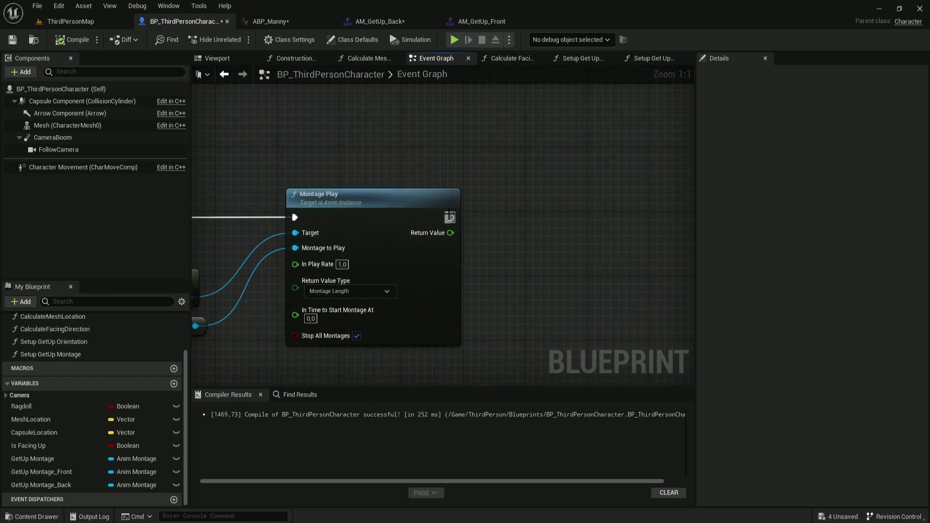
scroll(531, 280, down, 4)
right_drag(530, 257, 531, 291)
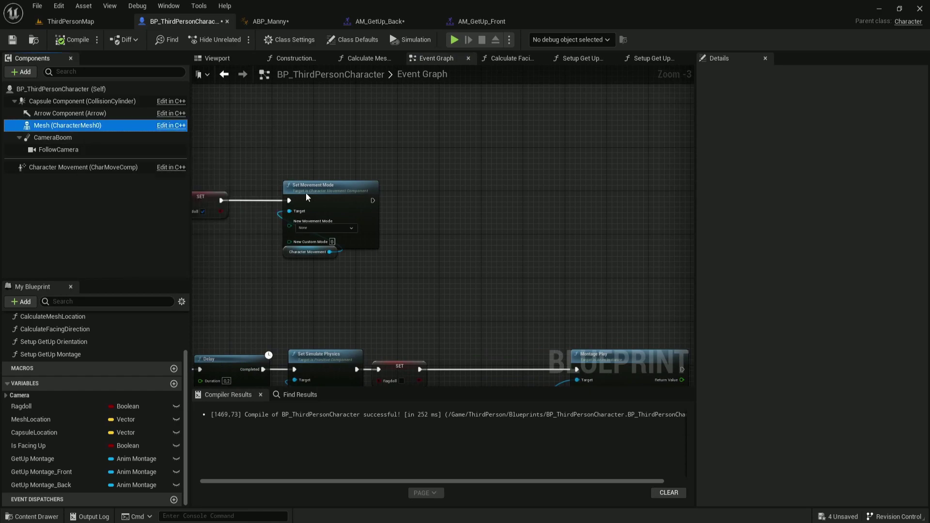
mouse_move(67, 125)
mouse_down()
mouse_move(420, 269)
mouse_move(401, 292)
mouse_move(429, 287)
mouse_up()
text(get an)
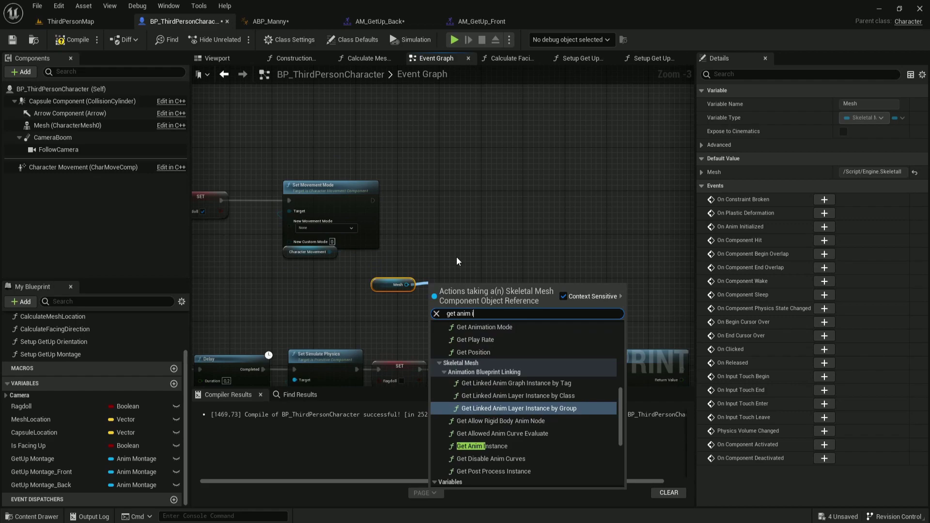
text(im)
key(Down)
key(Return)
Cast the anim instance to ABP_Manny and make it a pure cast.
click(399, 309)
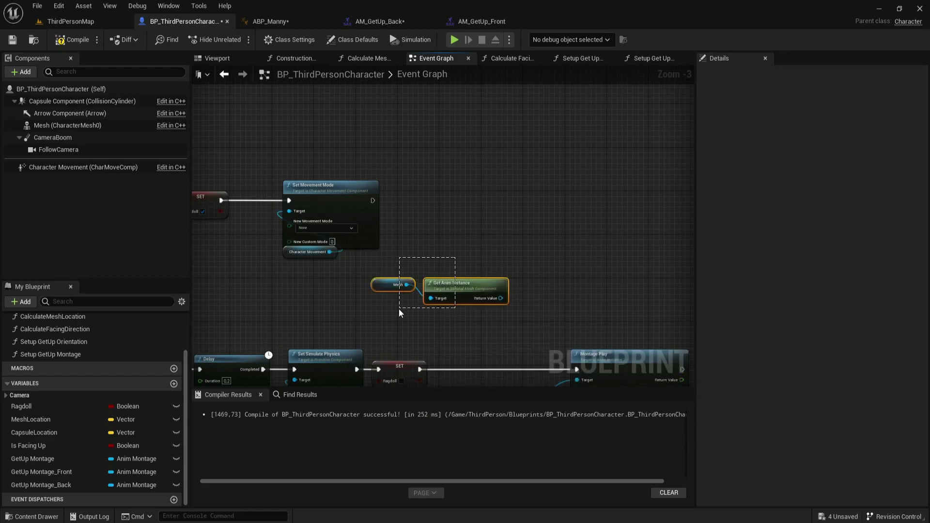
scroll(513, 319, up, 3)
drag(464, 270, 465, 272)
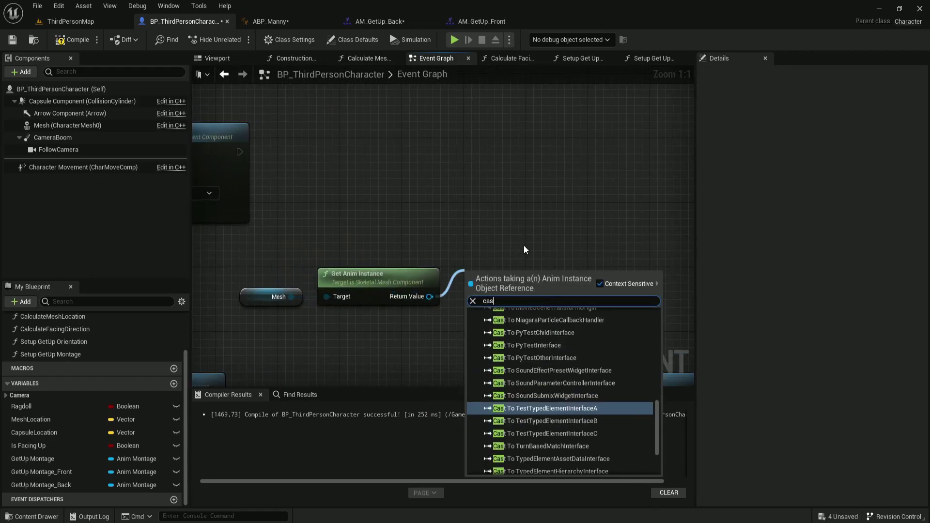
text(cast to abp)
key(Return)
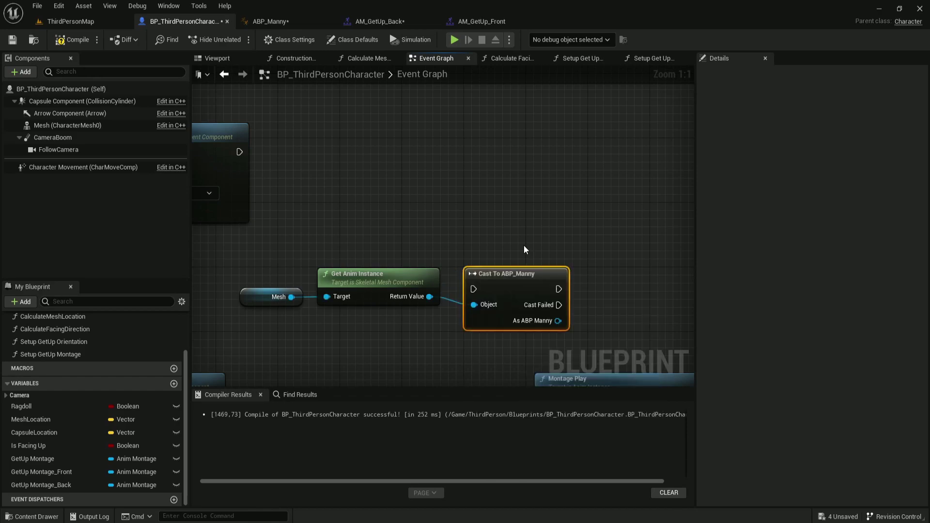
right_click(507, 274)
click(536, 264)
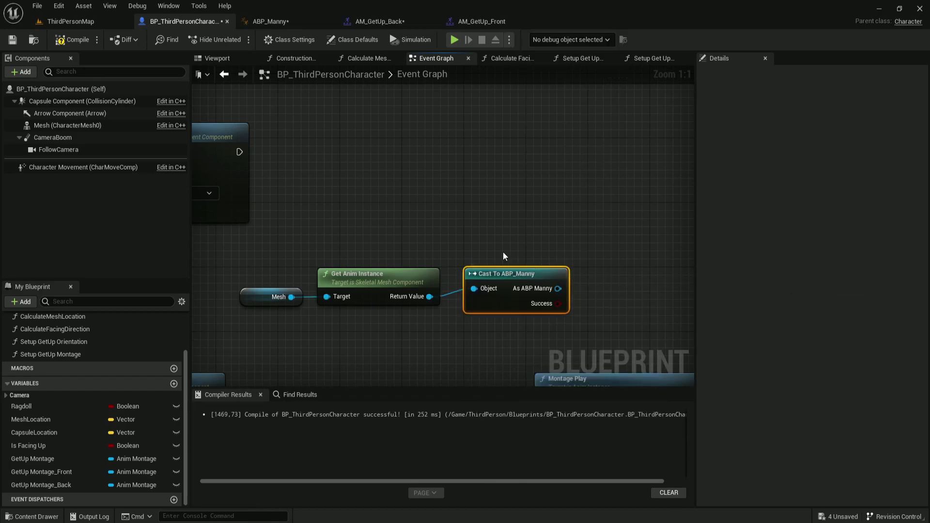
Call Player Is Dead on ABP_Manny right after Set Movement Mode.
drag(557, 296, 587, 192)
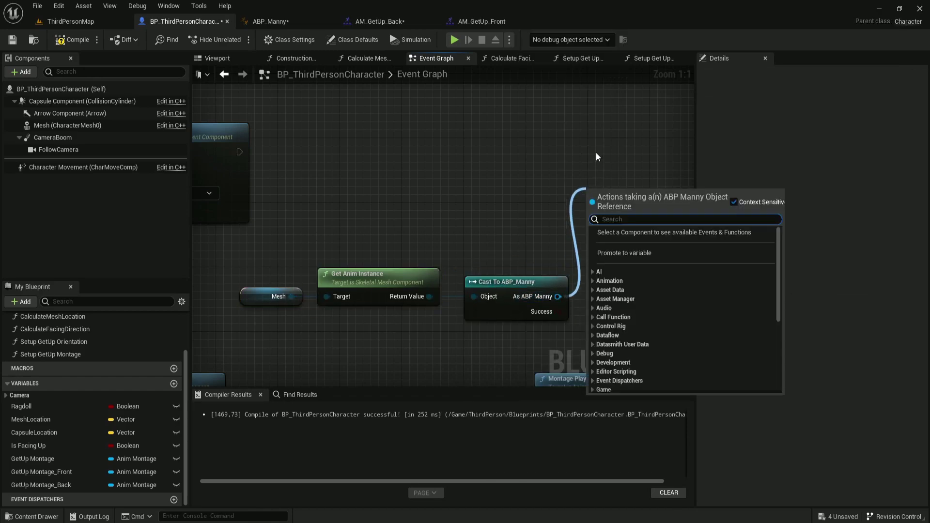
text(dead)
key(Return)
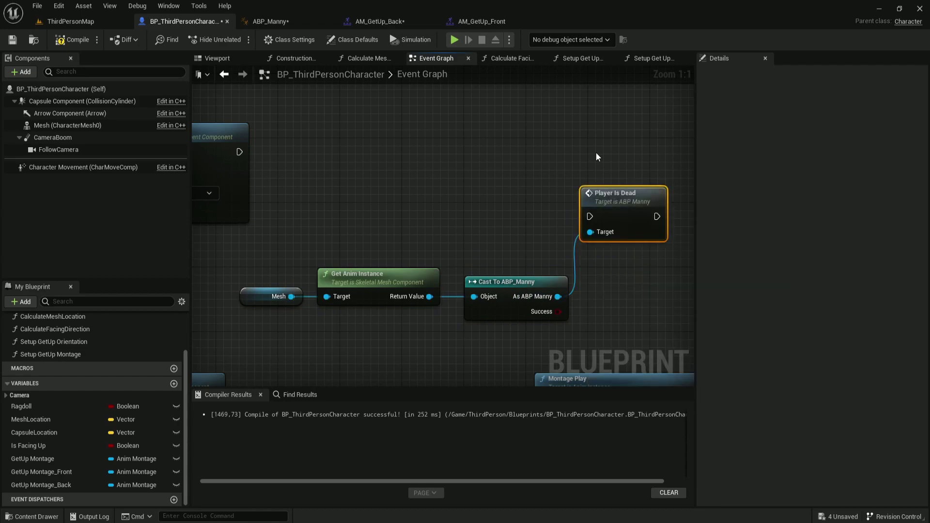
drag(595, 220, 239, 151)
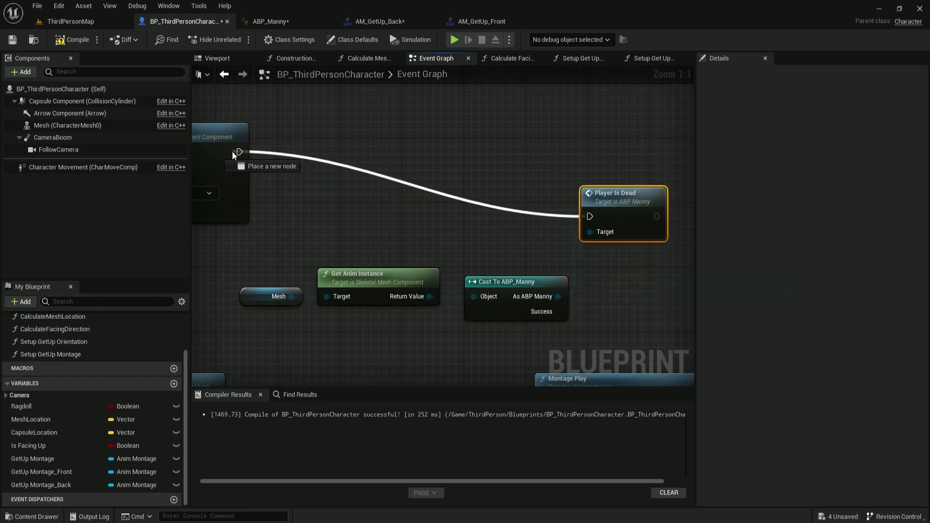
drag(636, 206, 644, 182)
scroll(644, 182, down, 3)
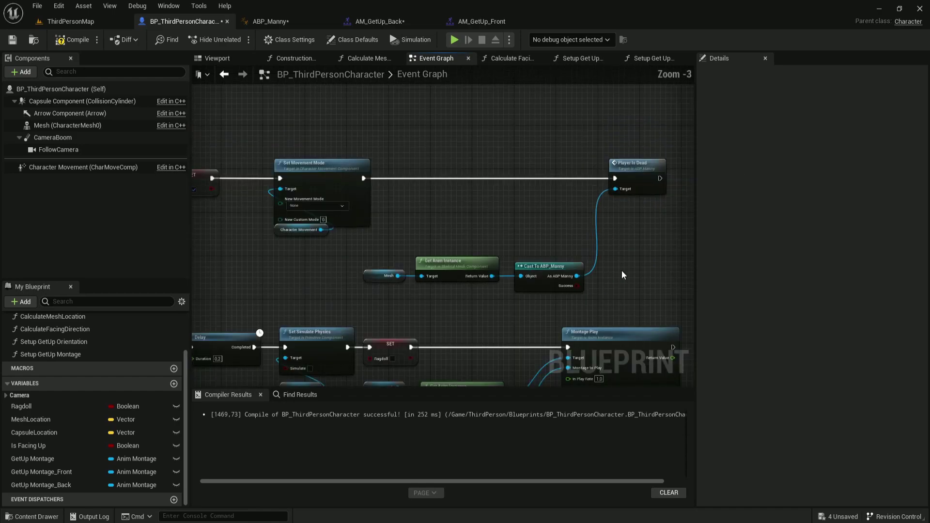
right_drag(621, 270, 484, 262)
Copy the Mesh, Get Anim Instance and cast nodes and paste them below Montage Play.
mouse_move(483, 263)
mouse_down()
mouse_move(325, 233)
mouse_move(341, 173)
mouse_up()
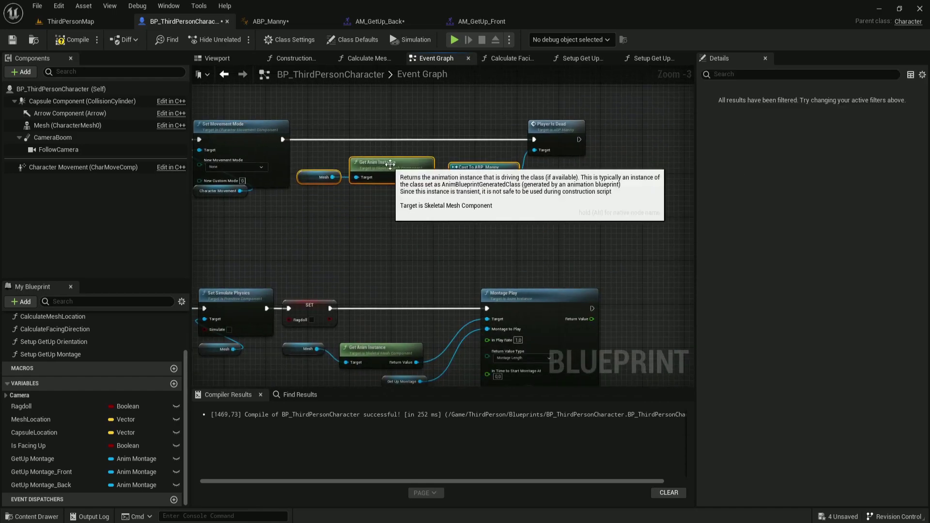
click(437, 193)
drag(511, 218, 319, 156)
key(ctrl+c)
right_drag(494, 248, 390, 157)
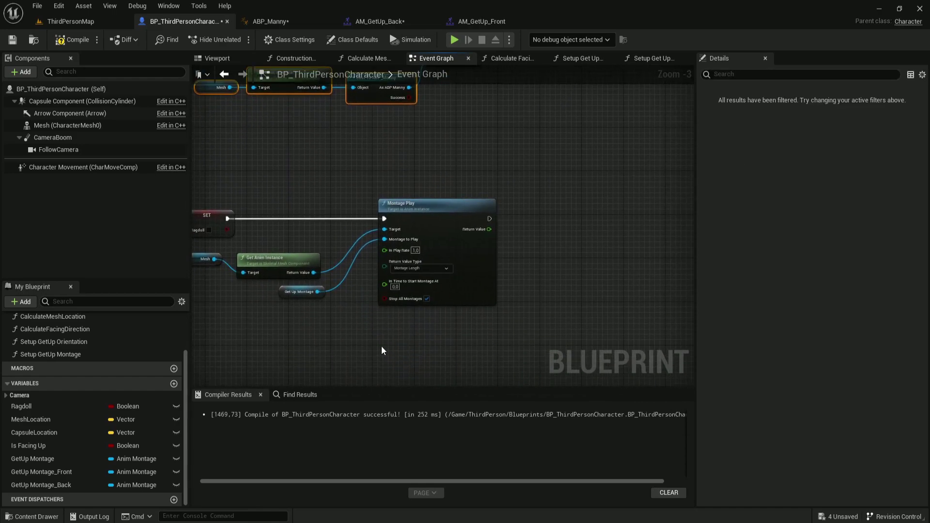
key(ctrl+v)
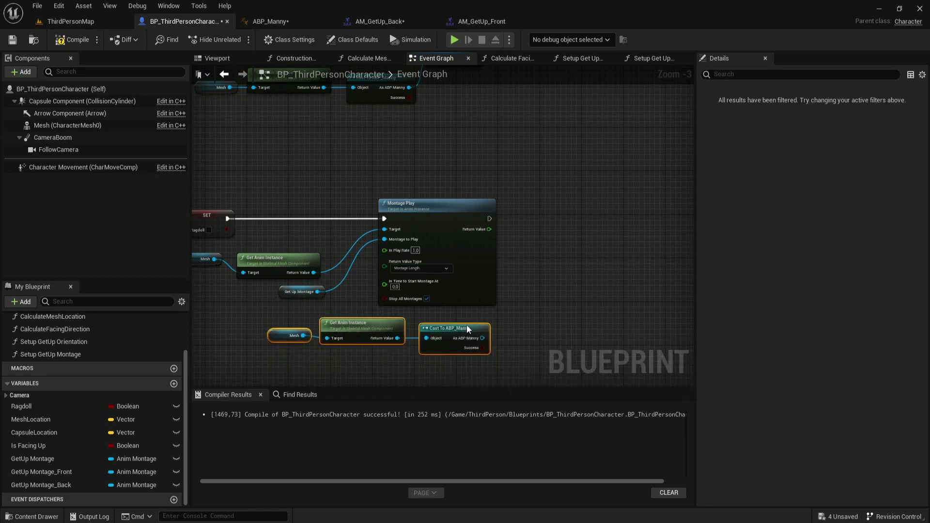
drag(463, 350, 468, 318)
click(554, 306)
Call Revive Mesh on the copied ABP_Manny cast right after Montage Play.
scroll(553, 307, up, 3)
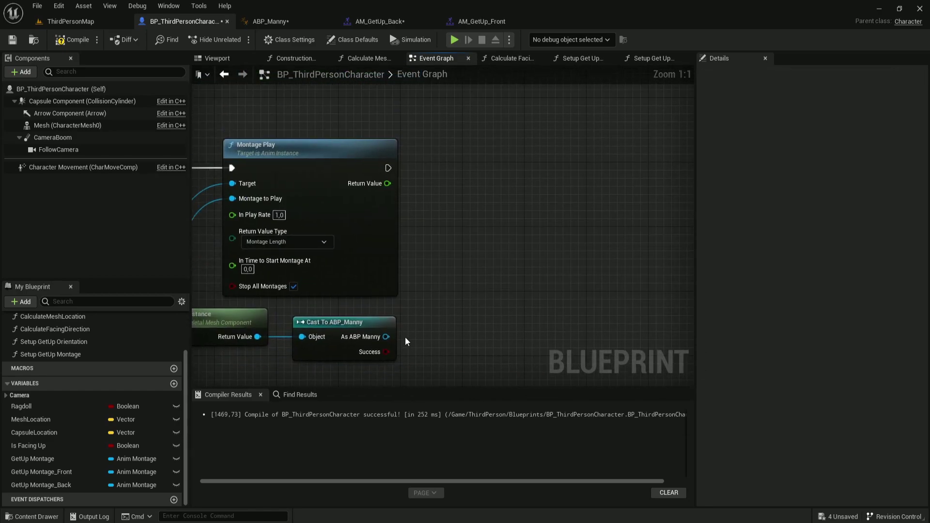
drag(385, 337, 470, 173)
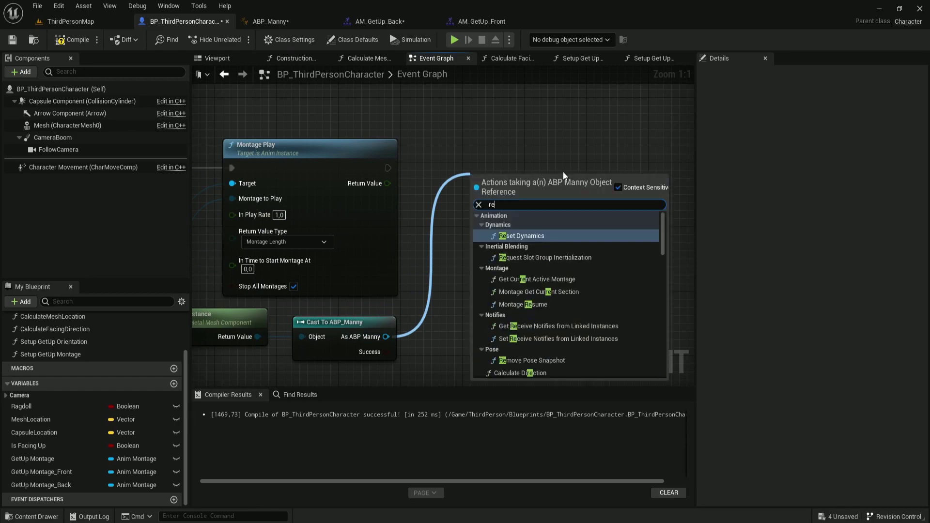
text(revive)
key(Return)
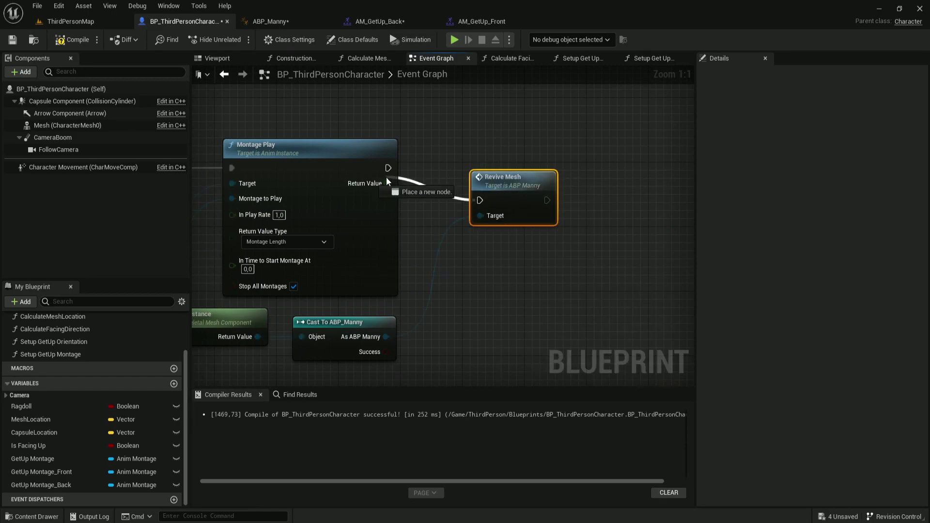
mouse_move(388, 168)
mouse_down()
mouse_move(479, 200)
mouse_move(539, 165)
mouse_up()
scroll(539, 166, down, 2)
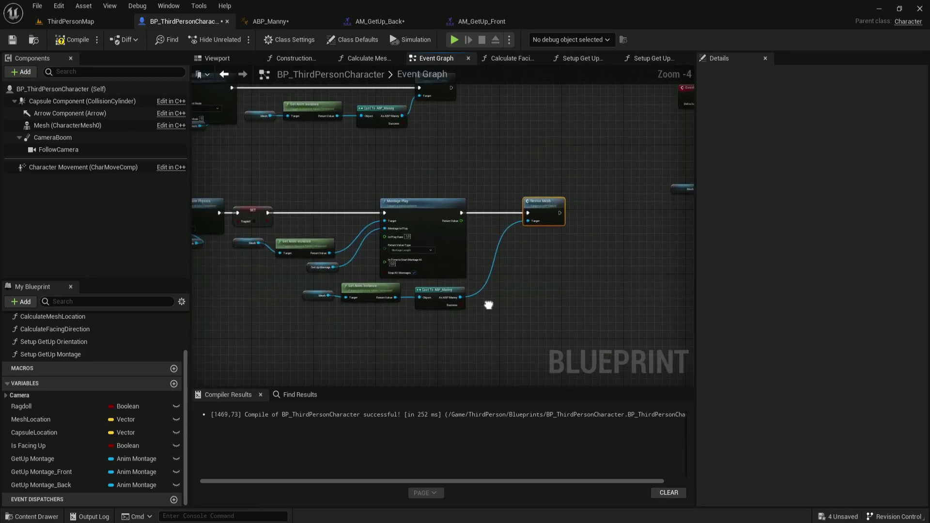
scroll(487, 305, down, 3)
Near Save Pose Snapshot, add another pure Cast To ABP_Manny from the anim instance.
right_drag(593, 237, 527, 199)
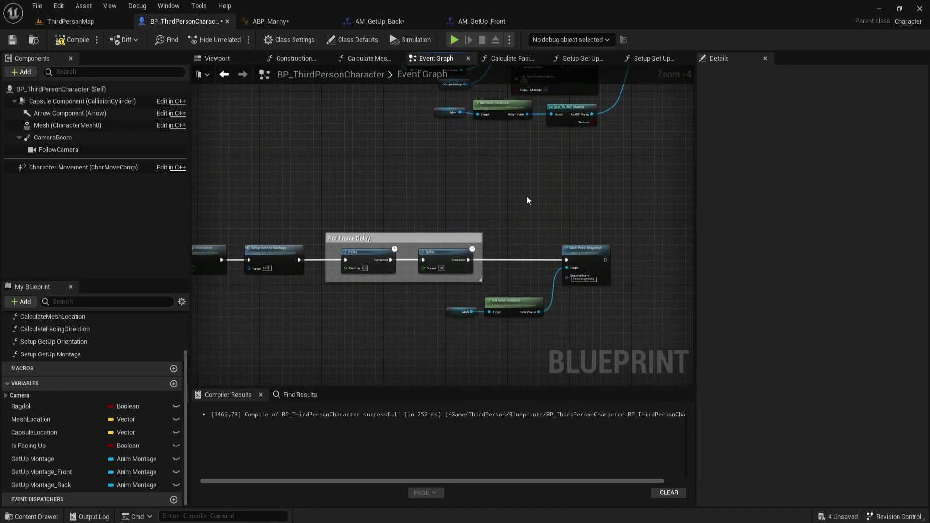
right_drag(515, 231, 433, 159)
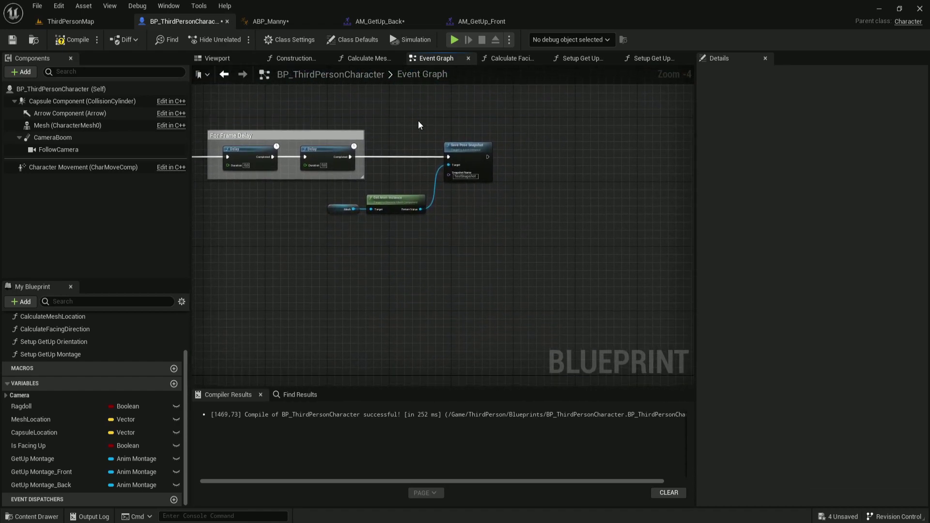
scroll(397, 201, up, 4)
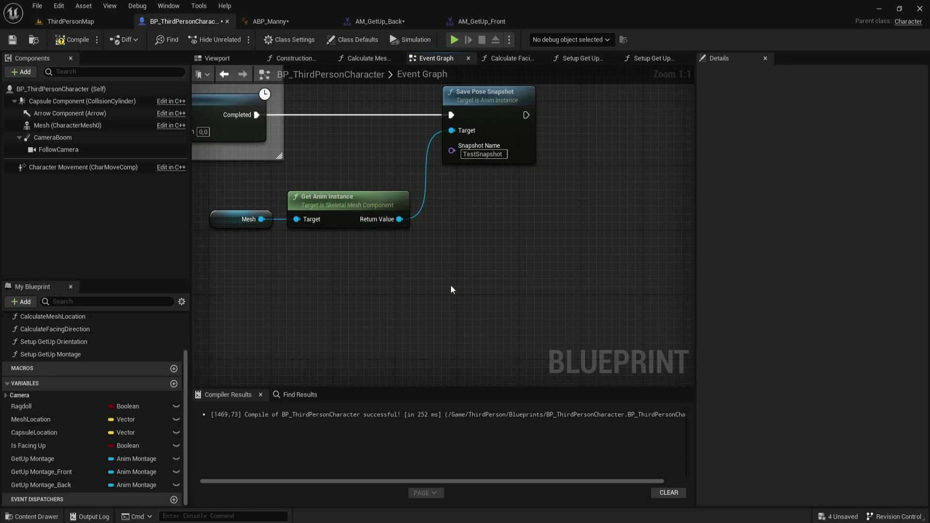
drag(398, 219, 461, 201)
text(cas)
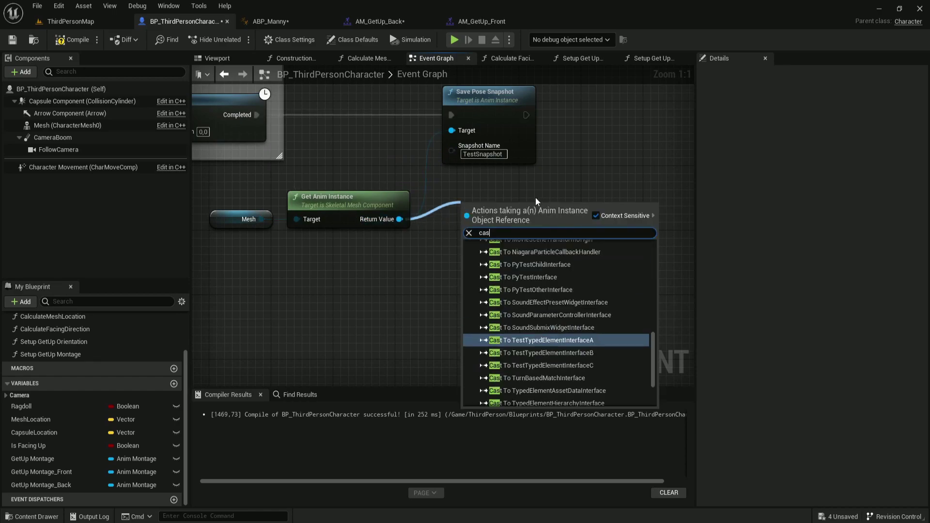
text(t to abp)
key(Return)
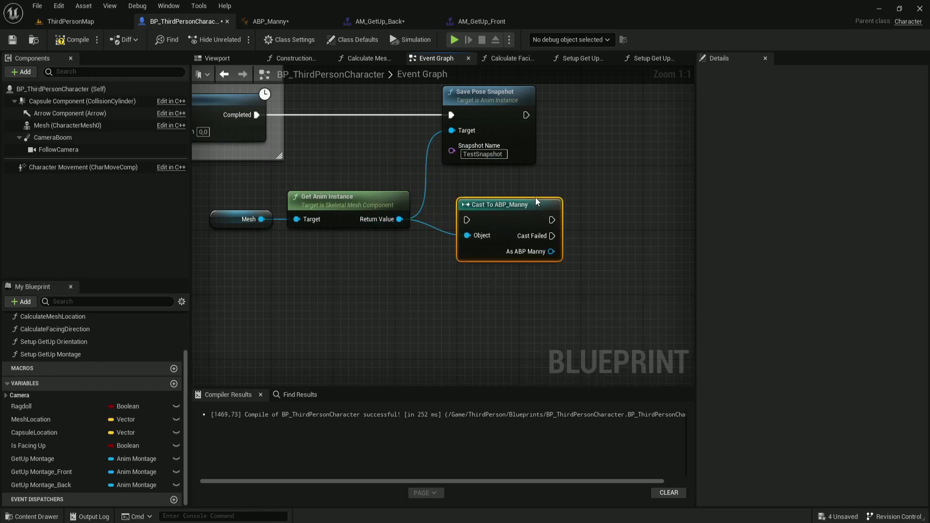
right_click(522, 212)
click(569, 459)
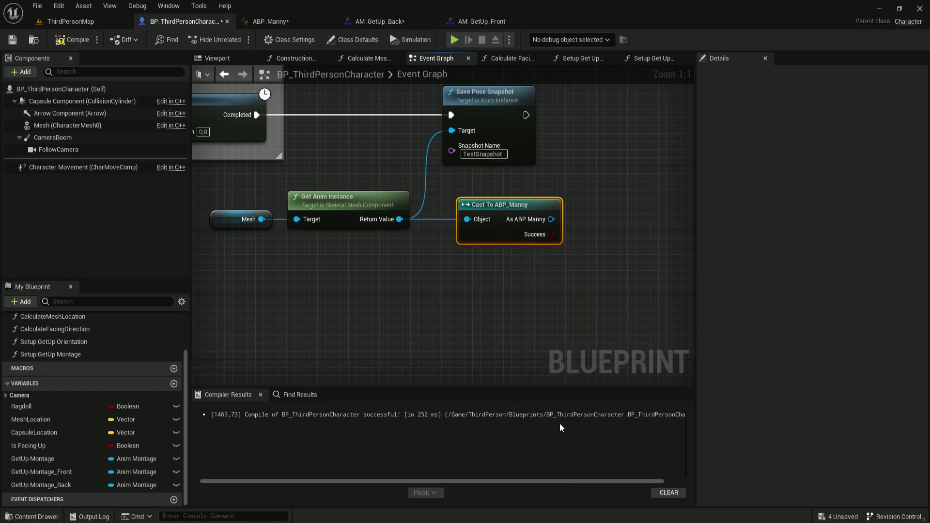
Call Mesh Is Stopped on the cast right after Save Pose Snapshot.
right_drag(557, 223, 509, 272)
drag(503, 269, 548, 182)
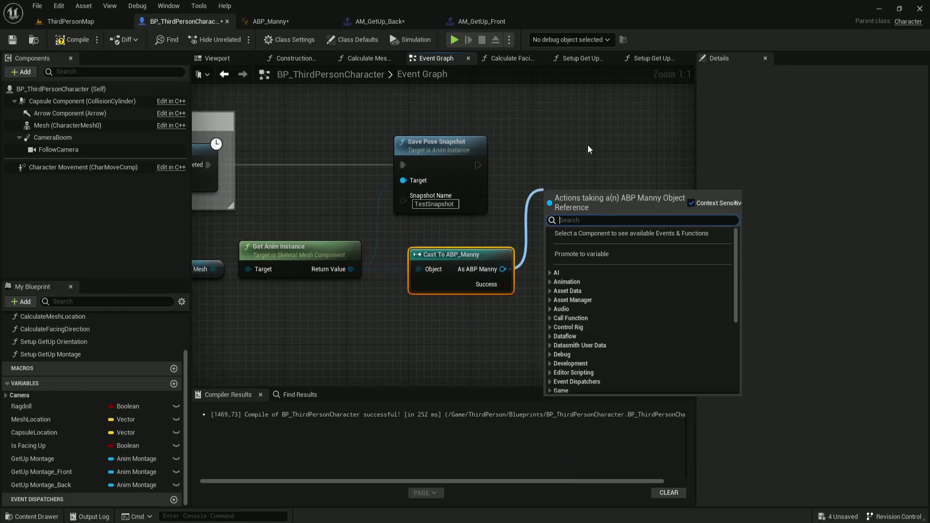
text(mesh is stopped)
key(Return)
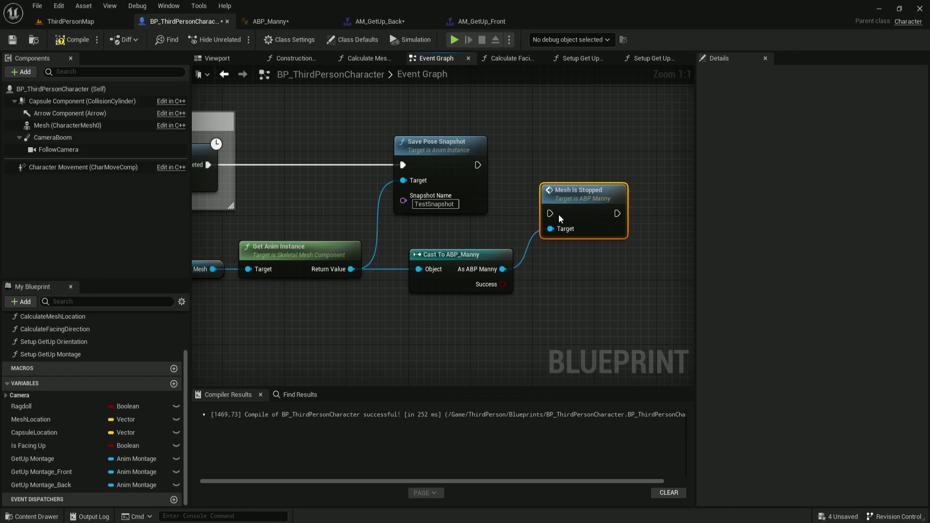
drag(550, 213, 477, 165)
drag(576, 197, 615, 149)
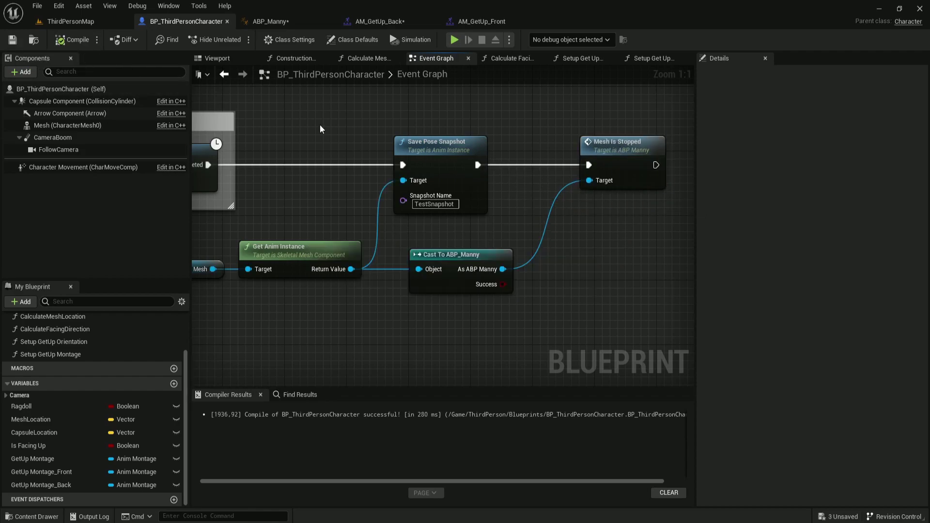
scroll(508, 196, down, 4)
right_drag(294, 295, 381, 304)
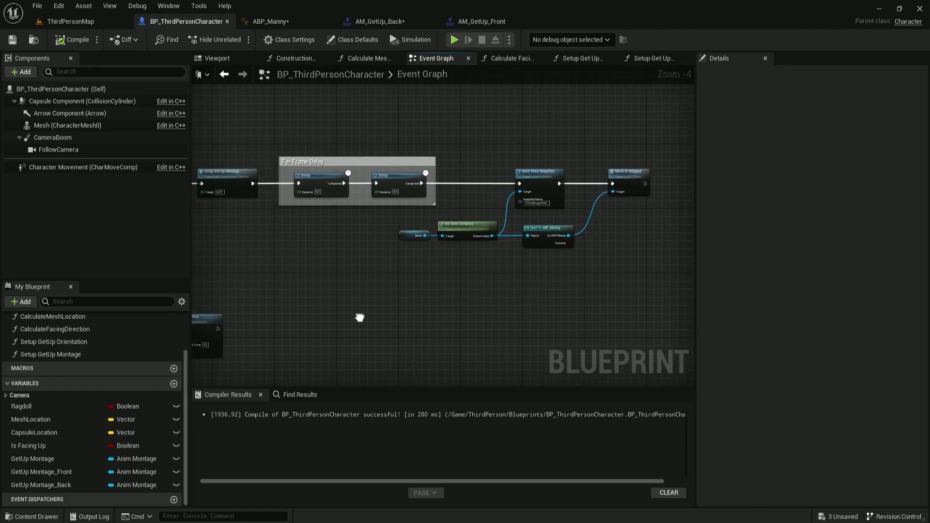
Review the ABP_Manny AnimGraph.
click(271, 22)
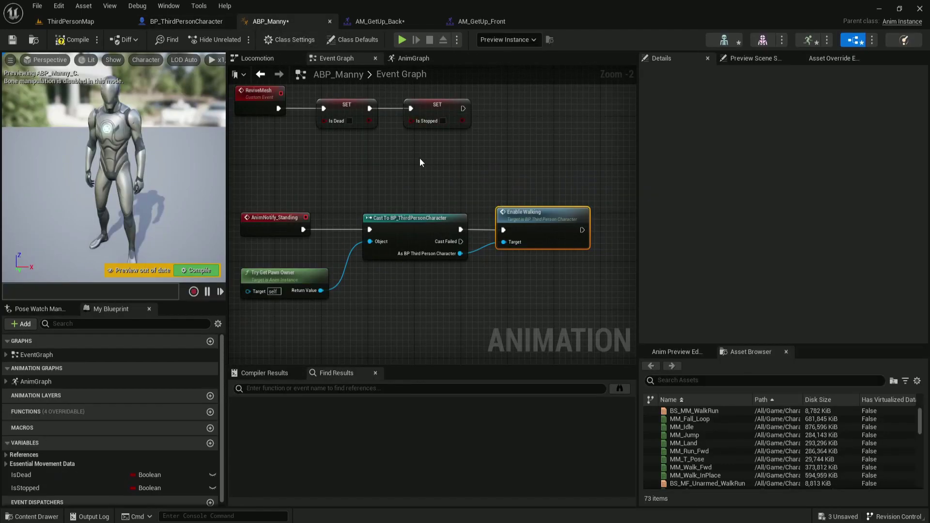
click(413, 58)
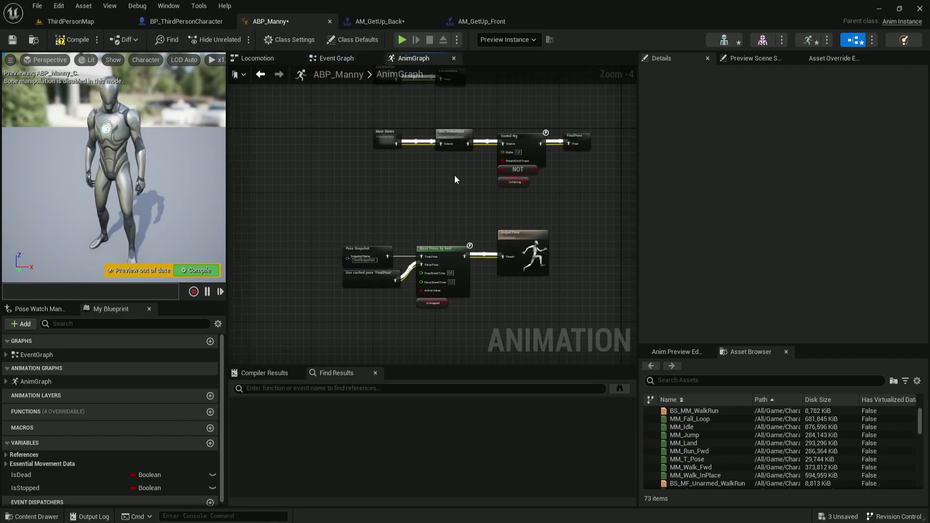
scroll(427, 232, up, 4)
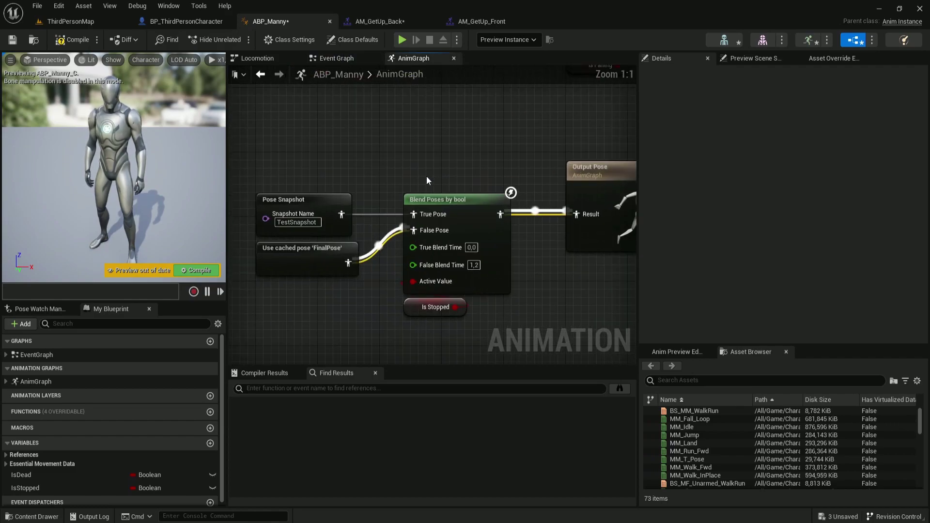
Play-test ThirdPersonMap, ragdolling the mannequin twice with R and watching it get up.
click(80, 23)
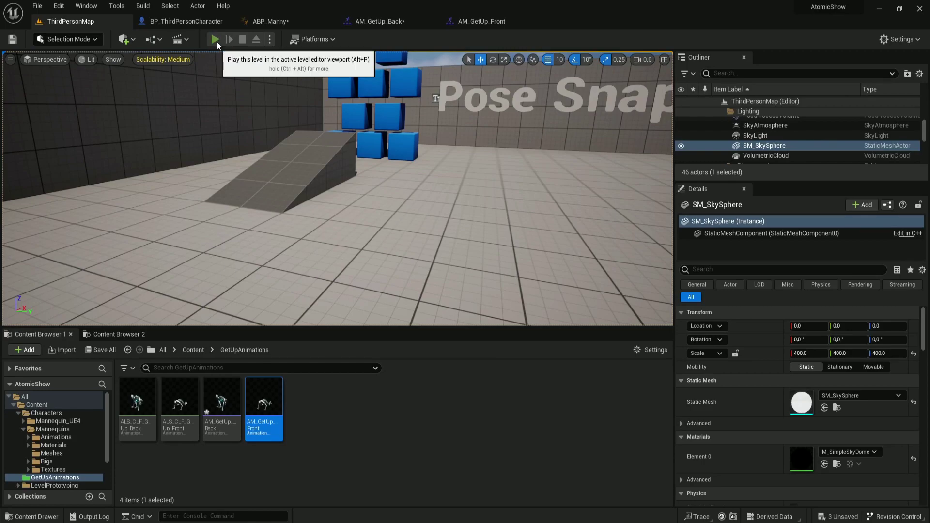
click(217, 42)
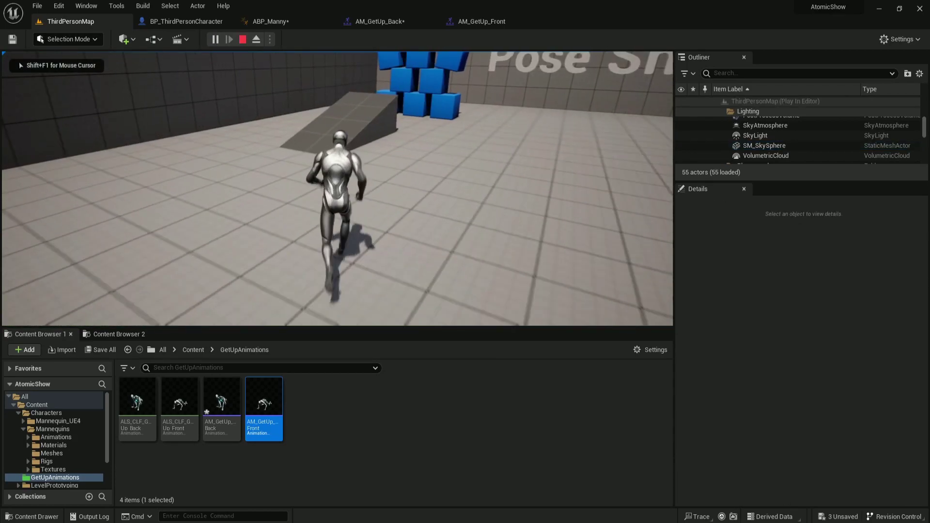
key(r)
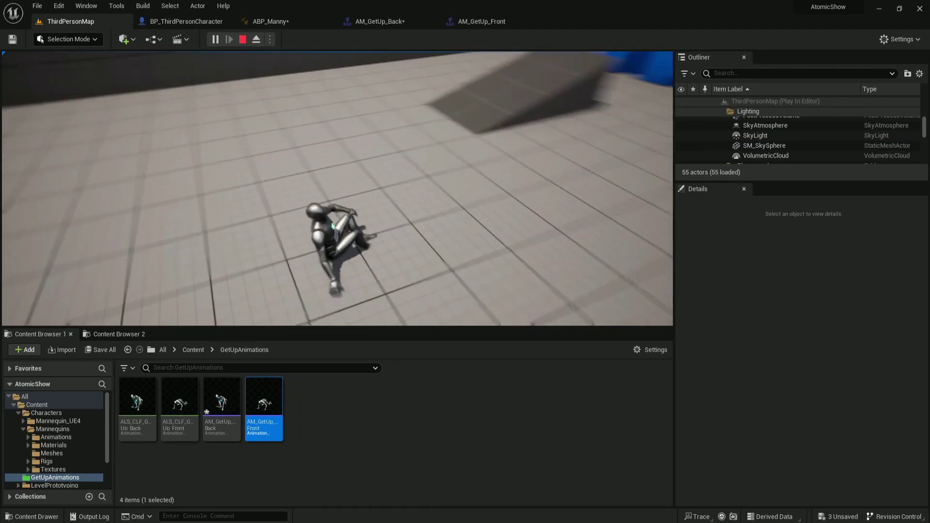
key(w)
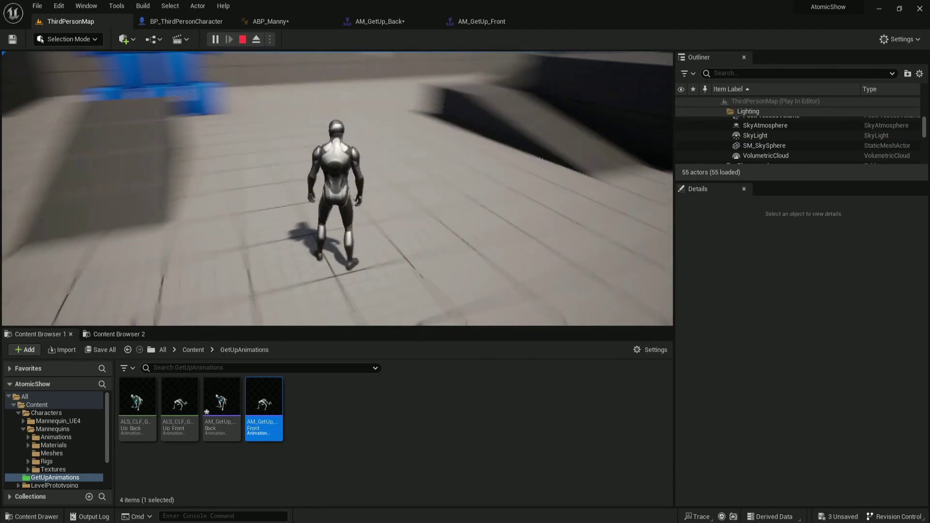
key(r)
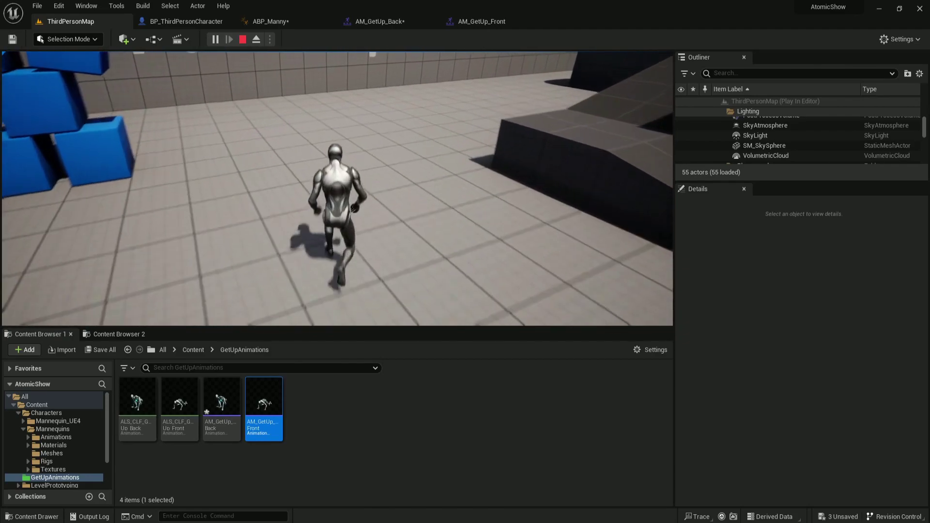
key(Escape)
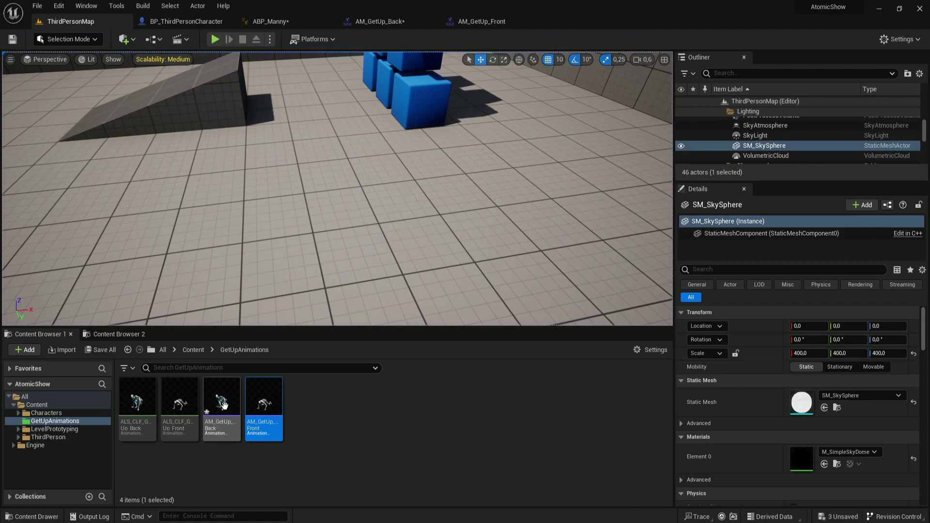
Remove the root additive track from ALS_CLF_GetUp_Back.
double_click(146, 396)
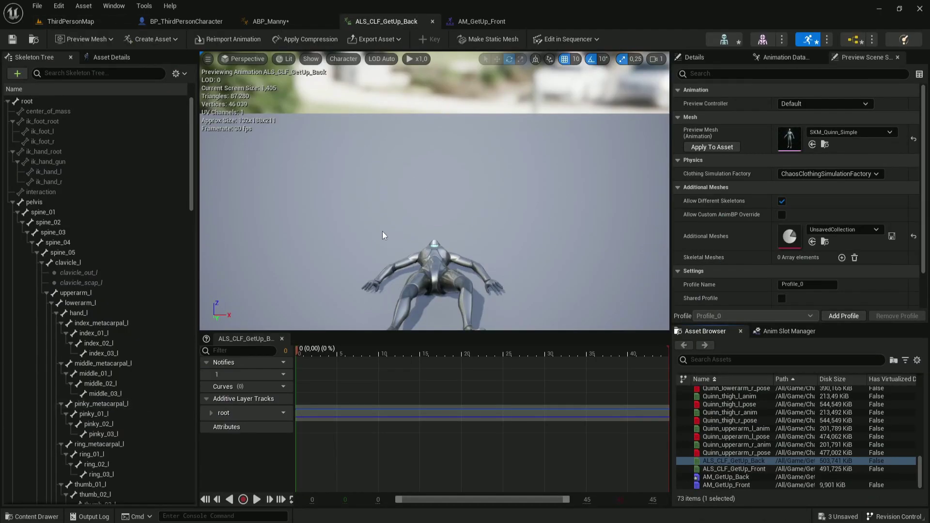
right_drag(382, 235, 368, 204)
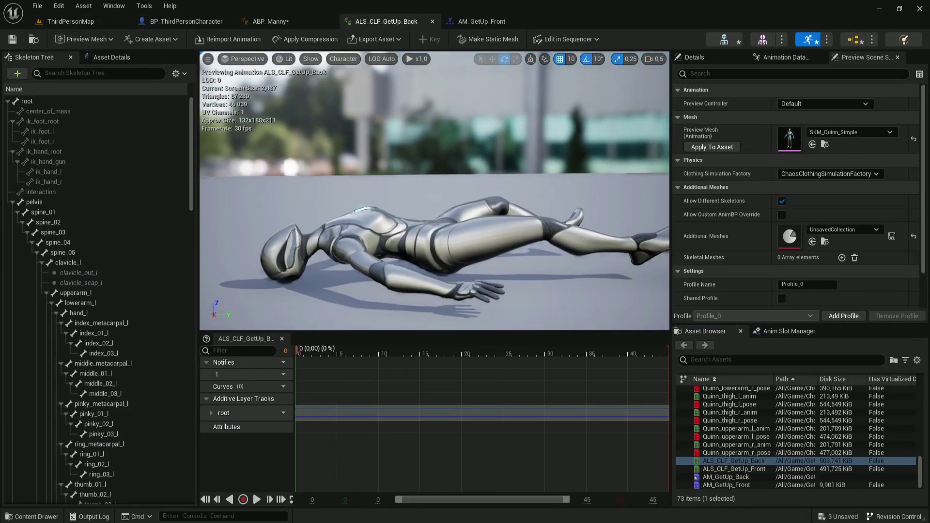
mouse_move(321, 348)
mouse_down()
mouse_move(394, 353)
mouse_move(297, 356)
mouse_up()
click(278, 413)
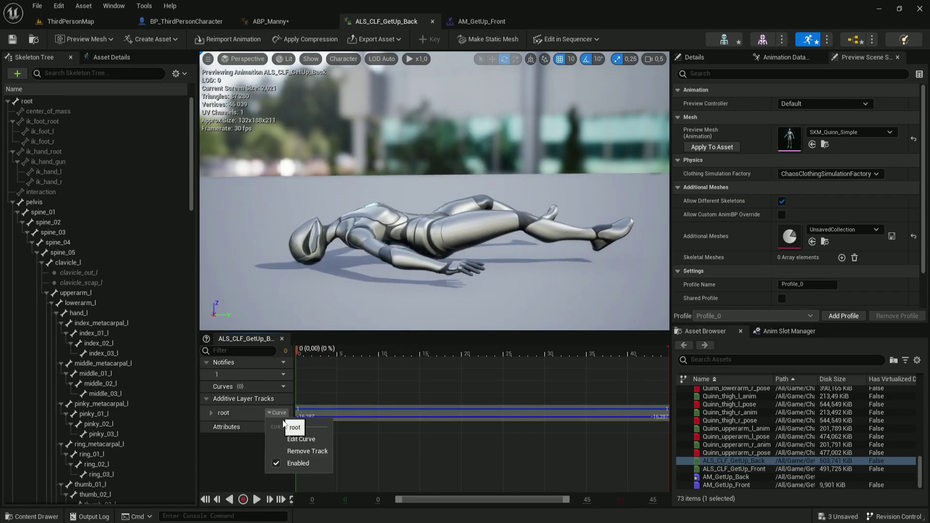
click(300, 450)
drag(323, 355, 270, 355)
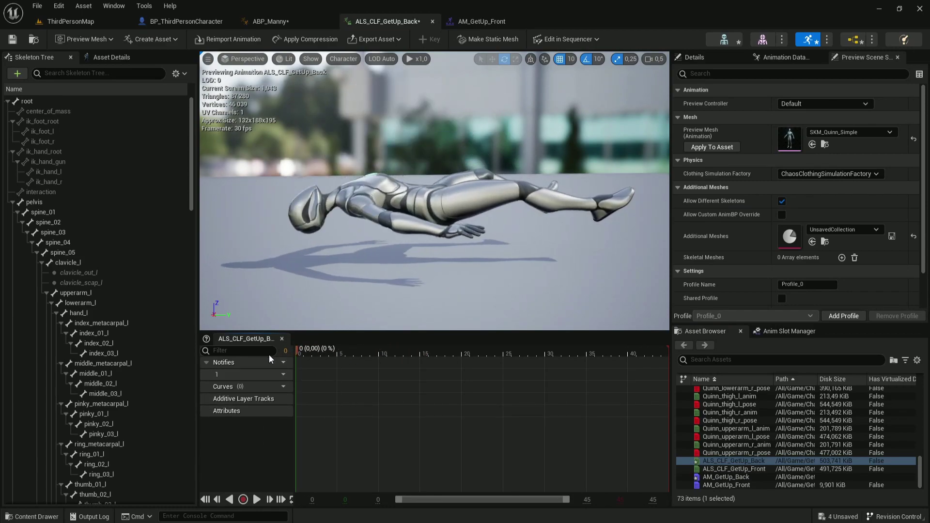
Open ALS_CLF_GetUp_Front and change its root track through the track's Curve menu.
click(65, 24)
double_click(180, 409)
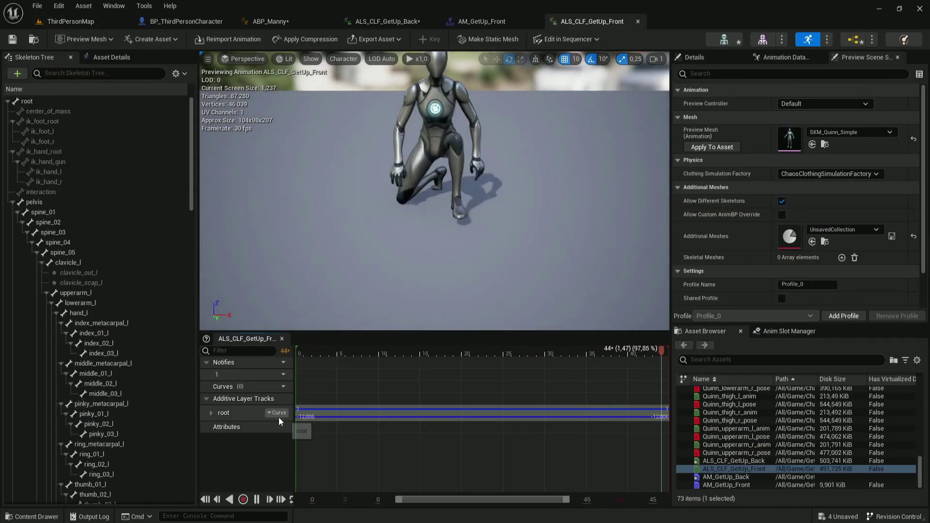
click(278, 417)
click(299, 455)
Play-test ThirdPersonMap, ragdolling the mannequin three times with R and running on with W after each get-up.
click(65, 21)
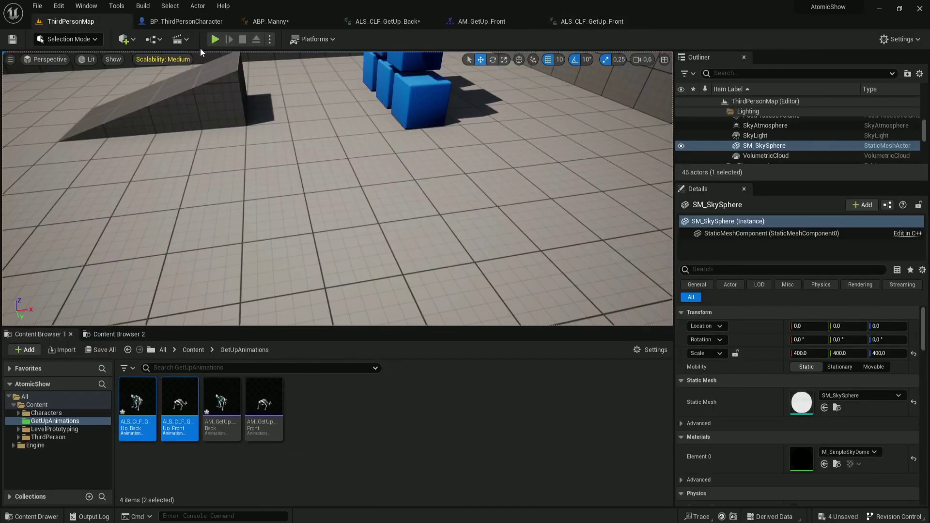
click(214, 40)
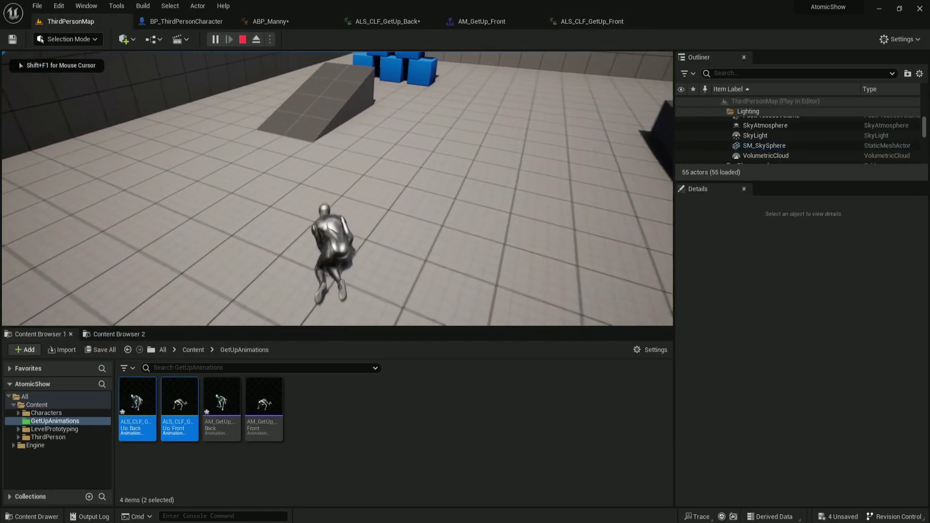
key(r)
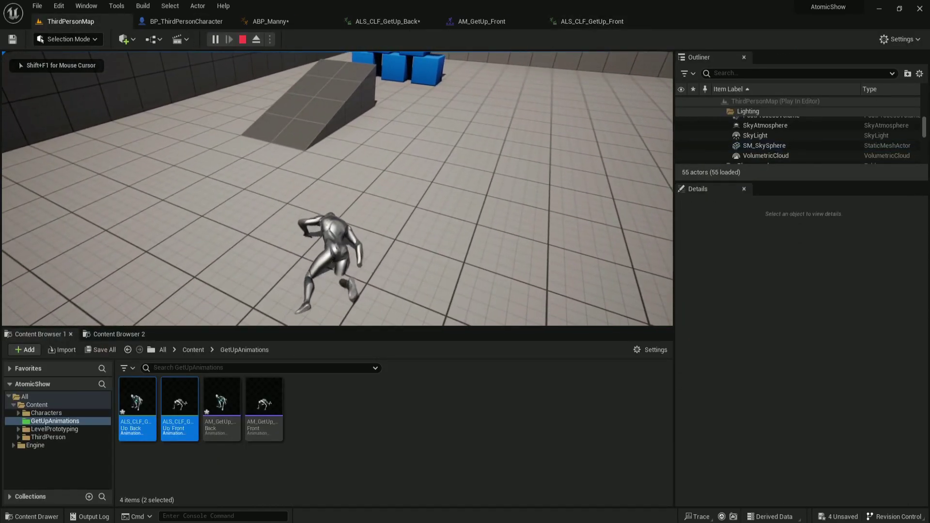
key(w)
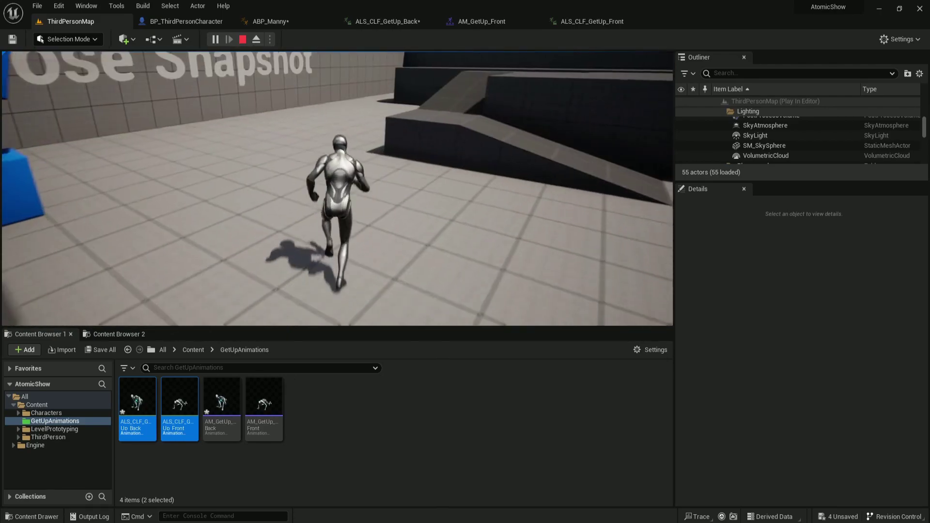
key(r)
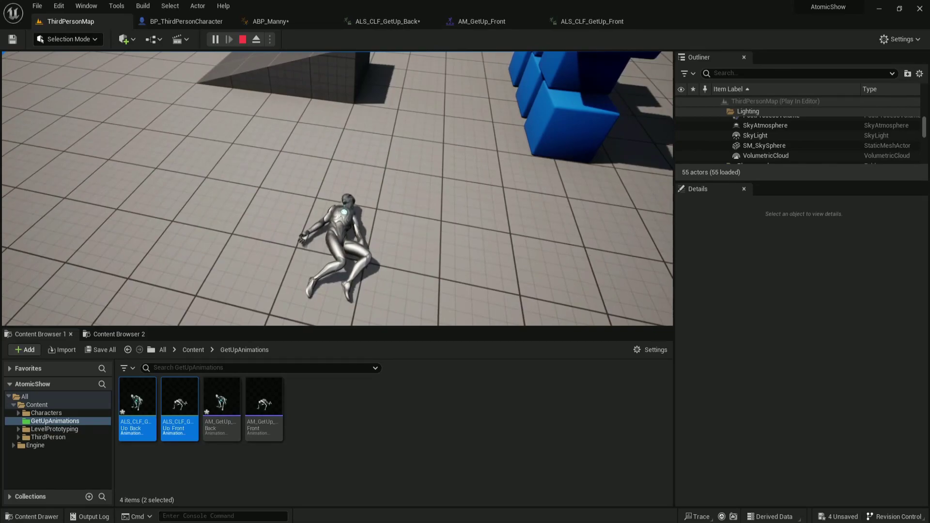
key(w)
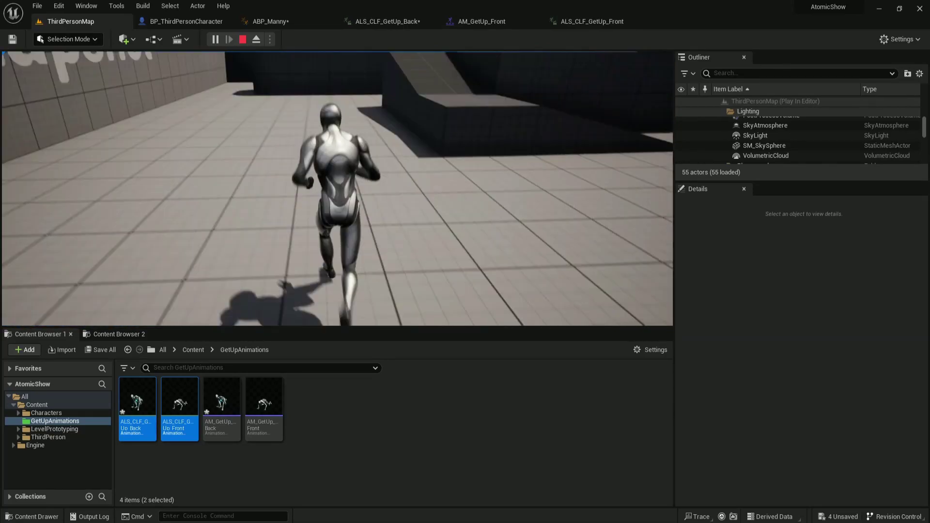
key(r)
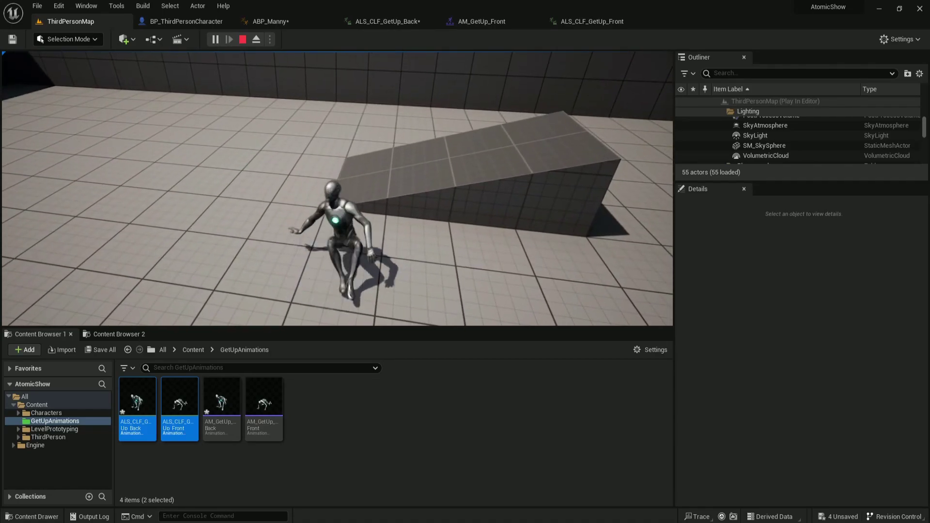
key(w)
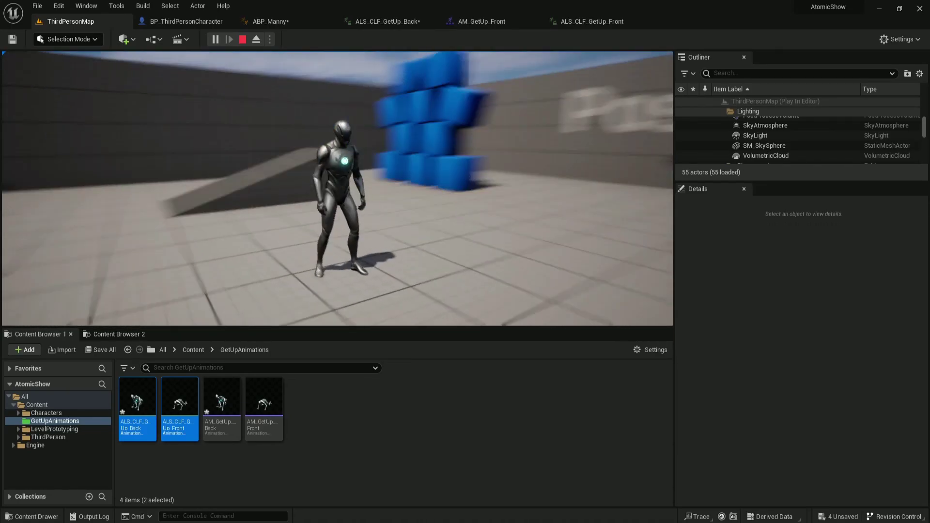